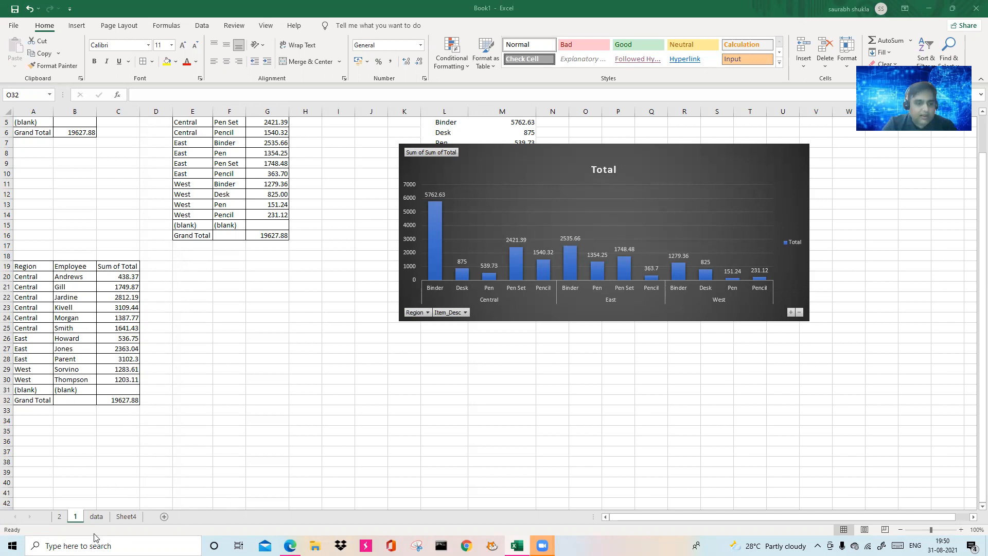
Open the data sheet and review the column headings of the sales table from OrderDate to Total.
click(618, 520)
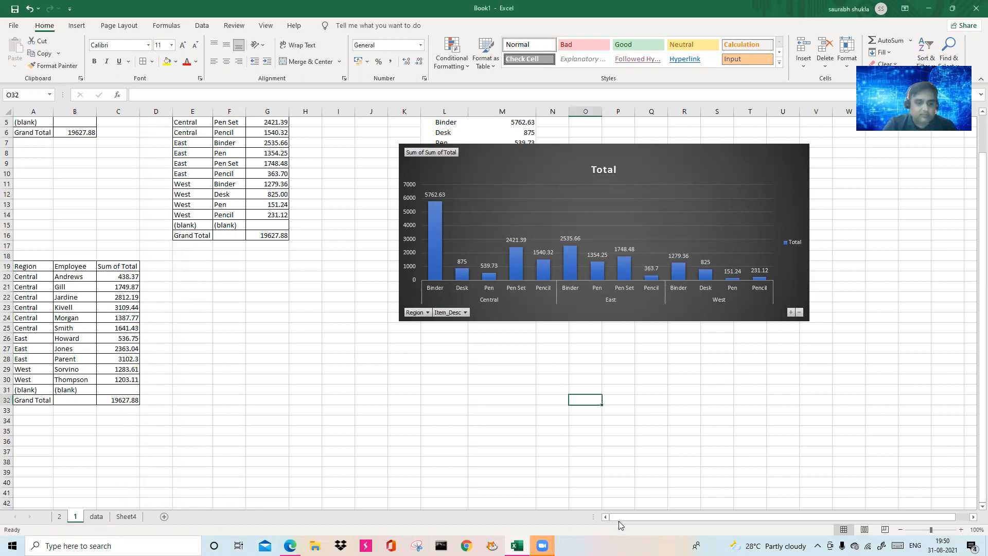
click(99, 517)
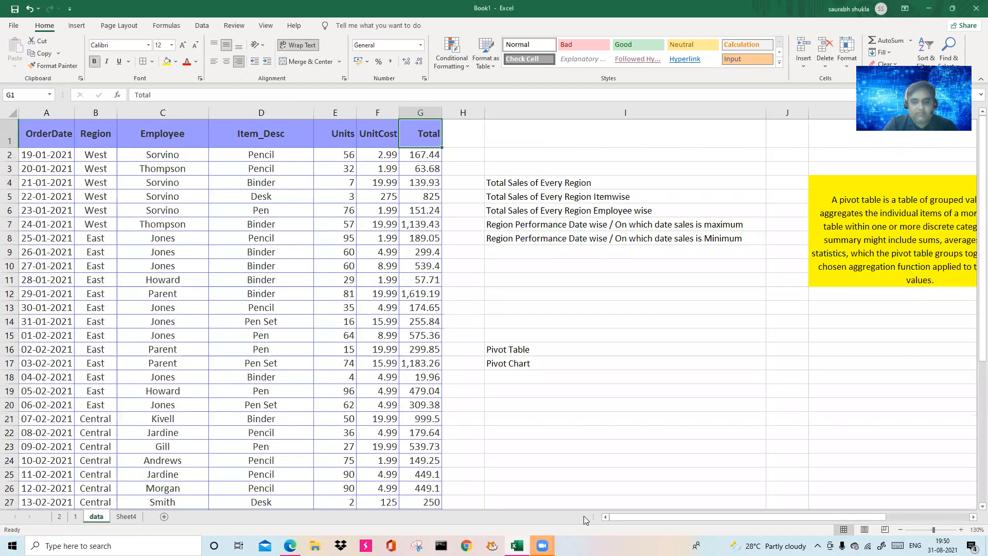
click(50, 133)
drag(49, 133, 431, 473)
click(45, 137)
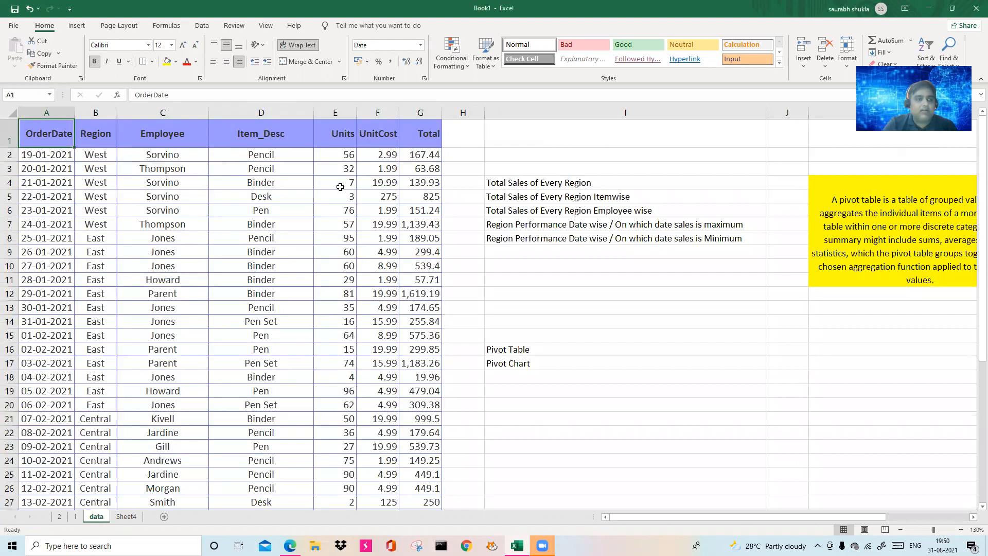
click(100, 133)
click(181, 133)
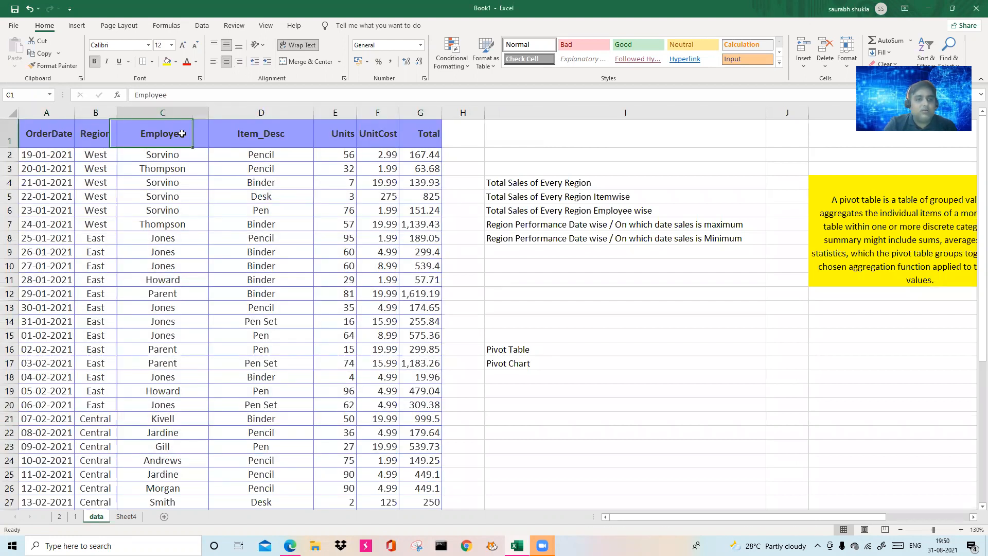
click(273, 134)
click(338, 133)
click(383, 135)
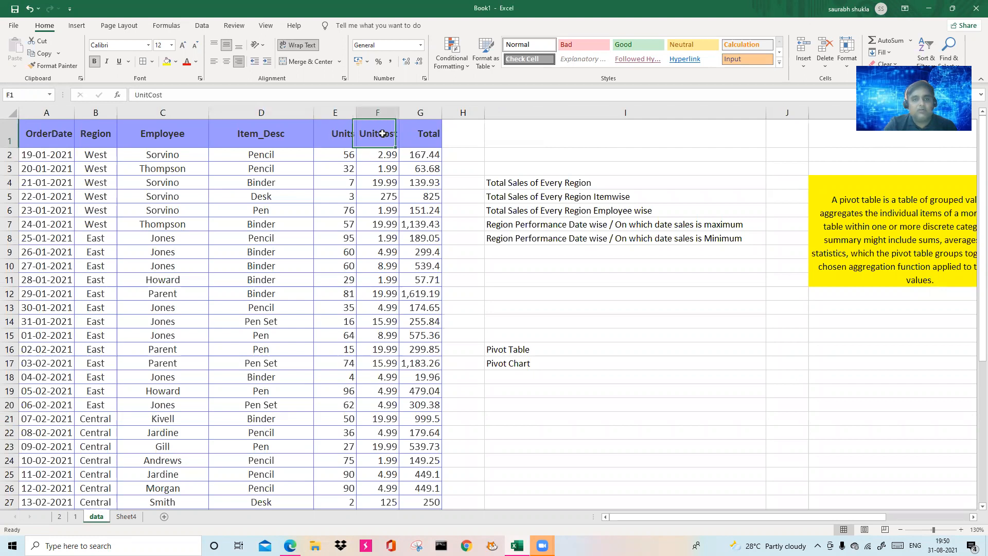
click(432, 140)
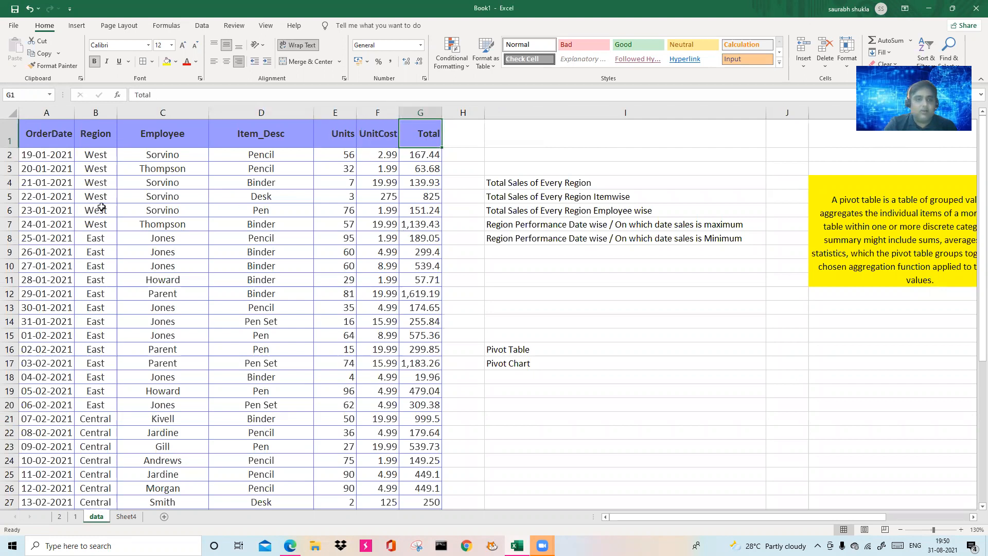
Check how far the sales table extends, then return to its header row.
drag(34, 131, 418, 460)
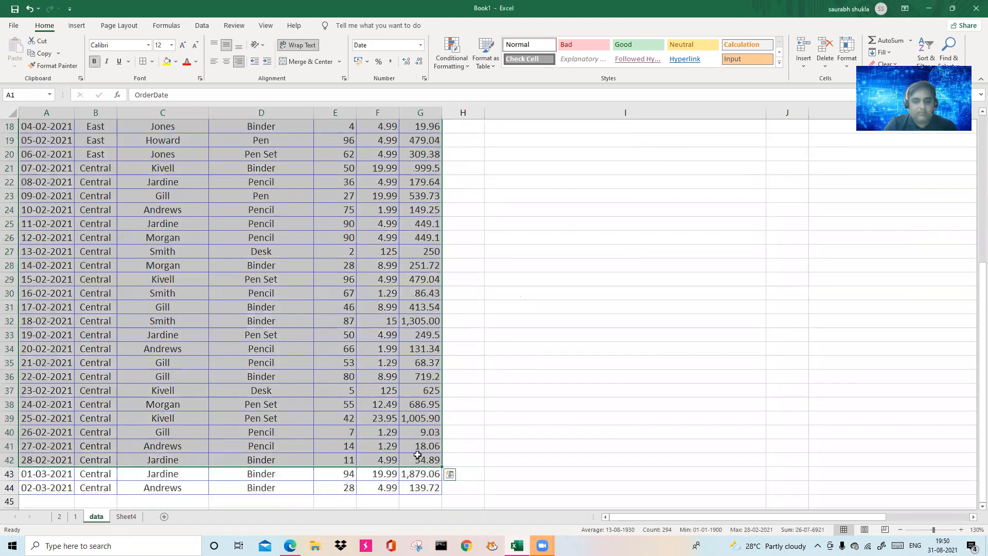
click(420, 459)
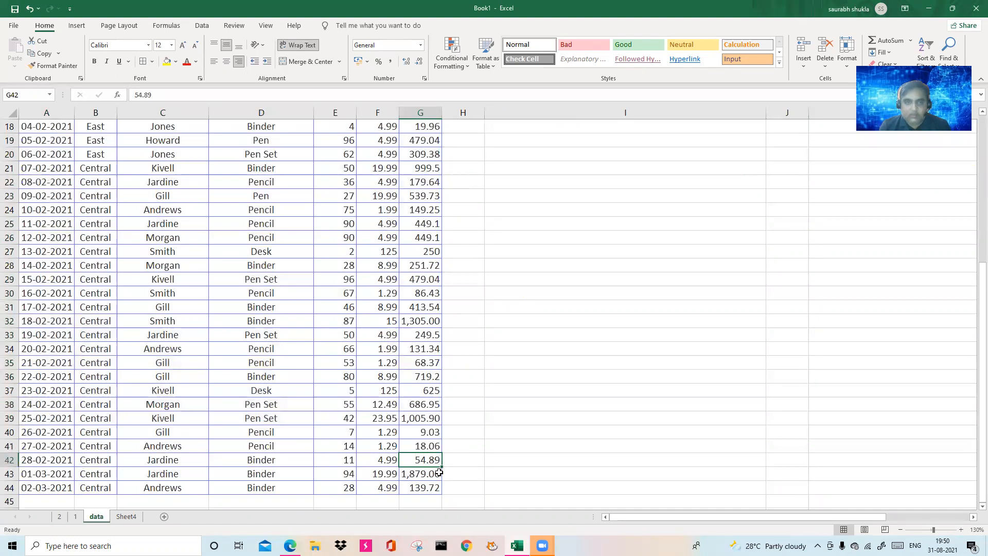
key(ctrl+Up)
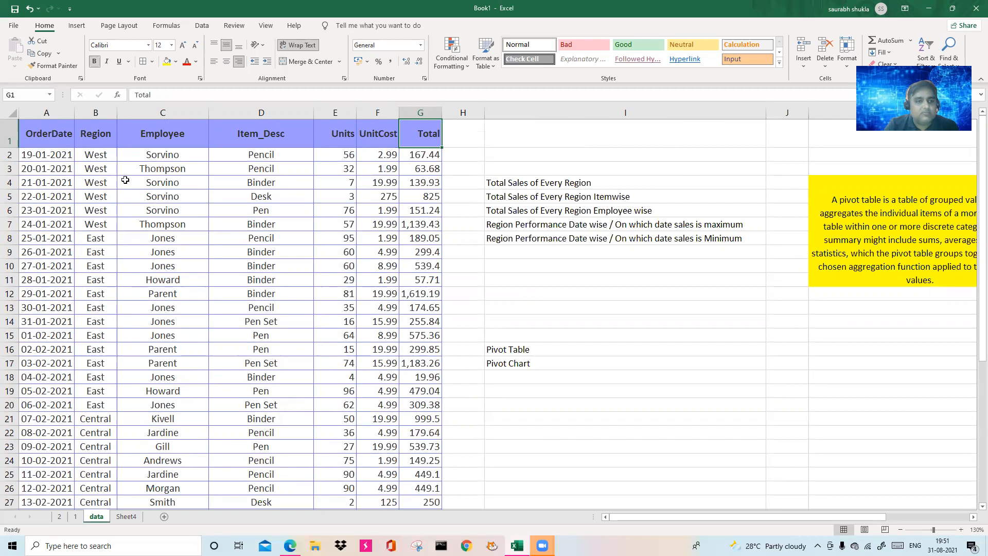
Examine the first sales record field by field, from Region to Total.
click(92, 153)
click(195, 156)
click(296, 149)
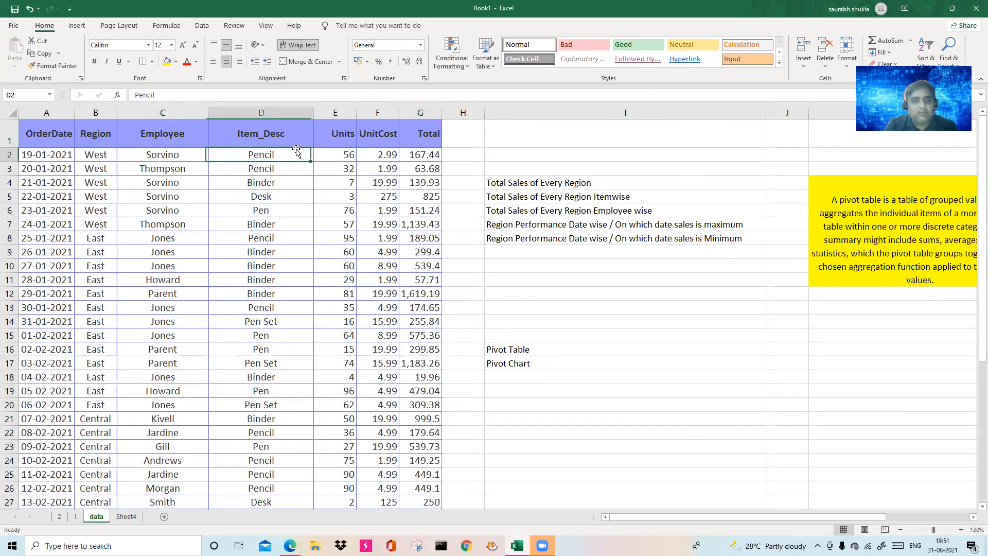
click(348, 159)
click(376, 157)
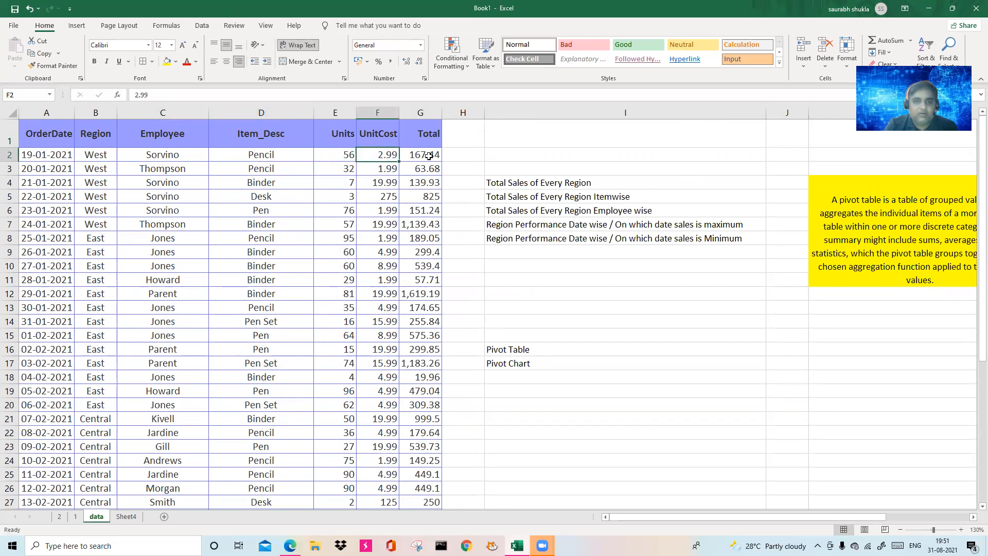
click(429, 155)
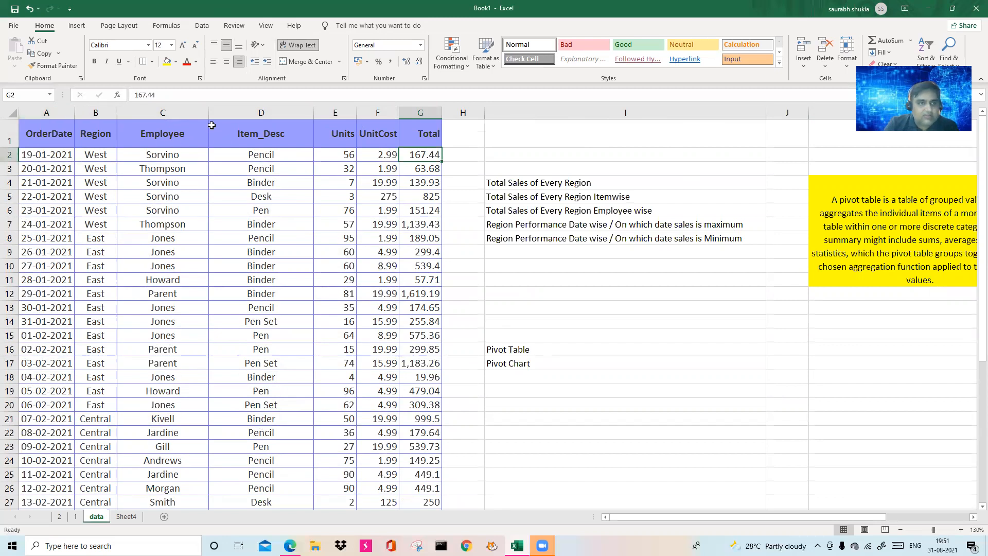
Review the five sales analysis questions in I4:I8 and the pivot table definition in the yellow K4 box.
drag(595, 184, 612, 239)
drag(634, 184, 641, 238)
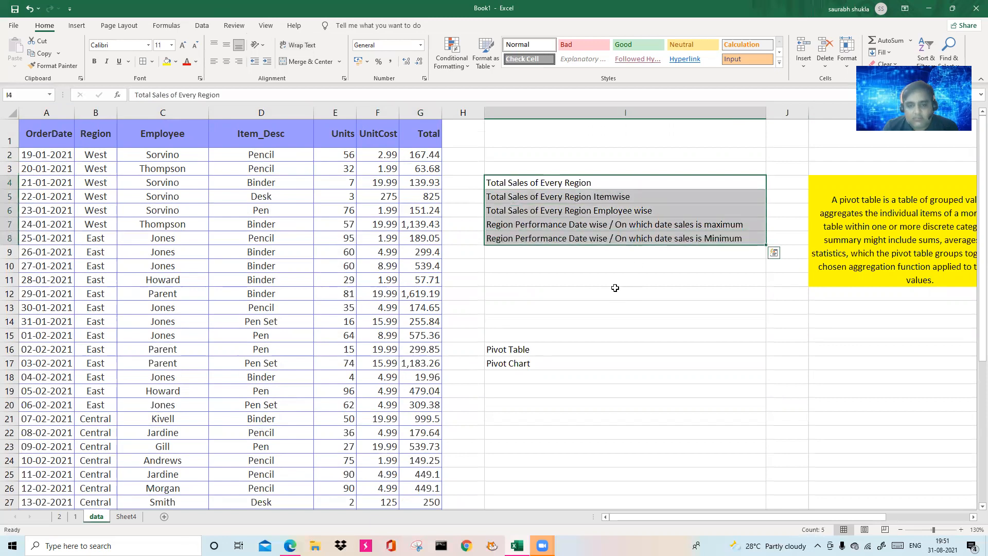
drag(612, 181, 612, 235)
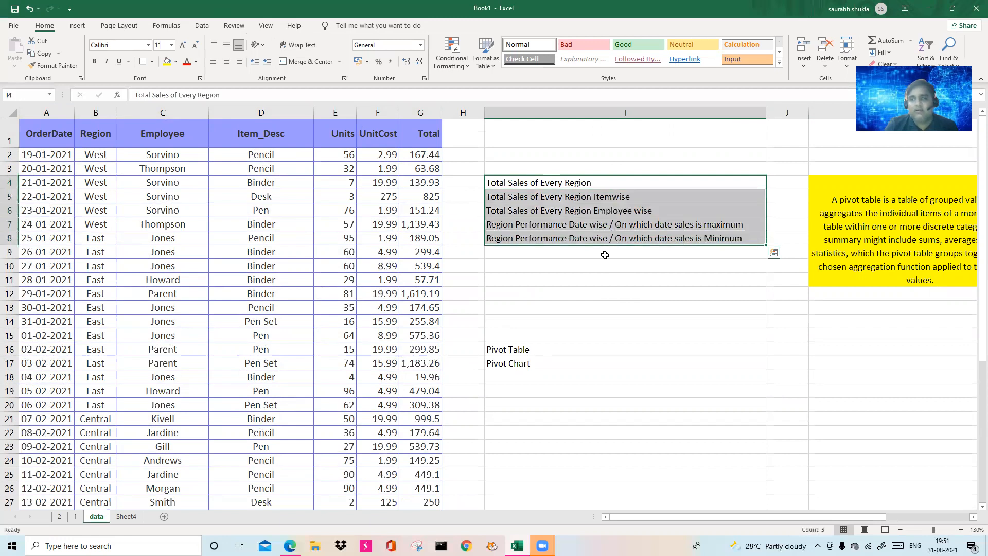
click(592, 181)
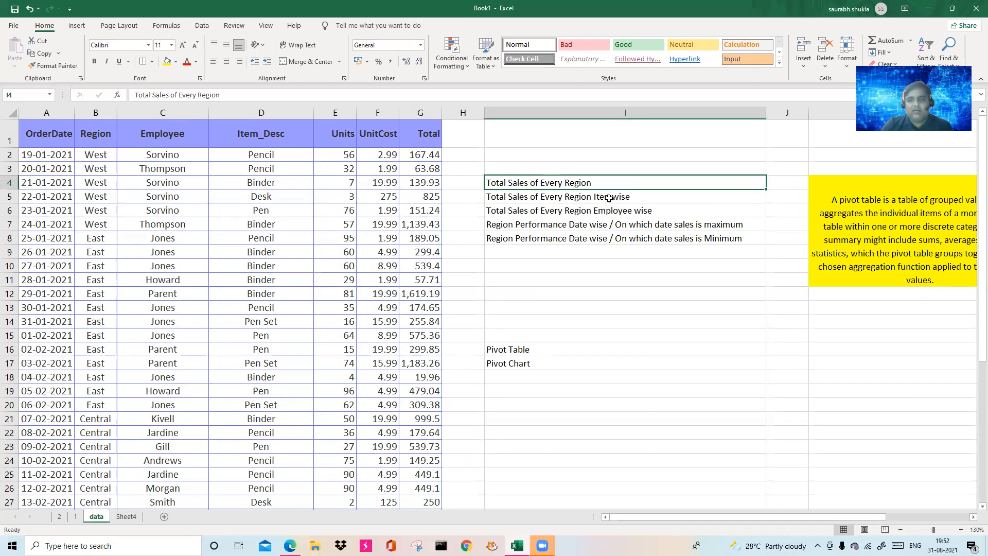
click(575, 197)
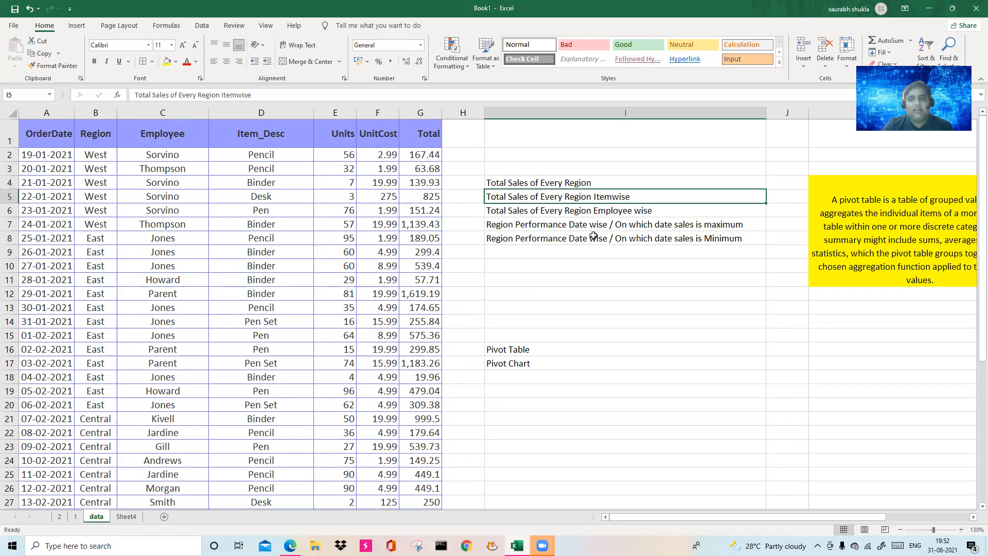
click(613, 214)
click(608, 226)
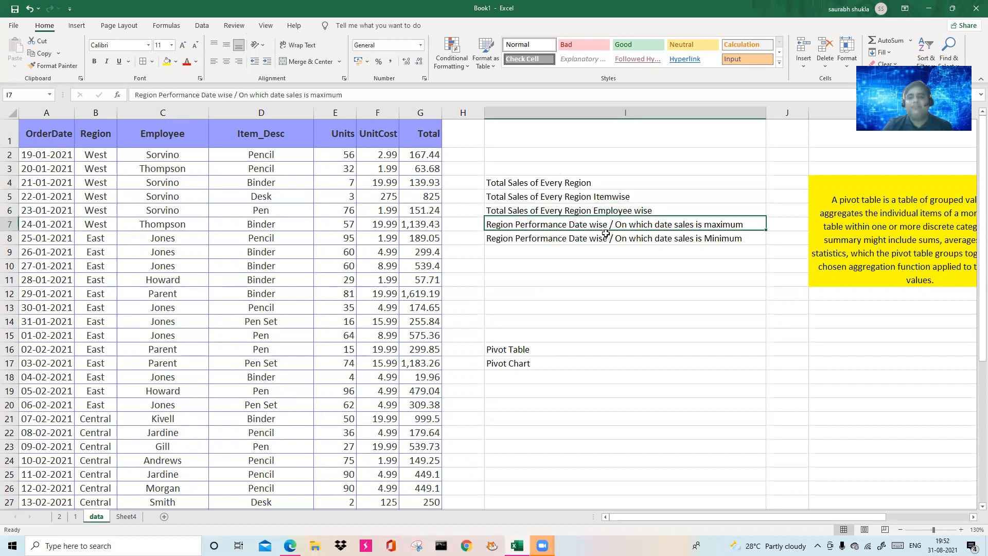
click(606, 238)
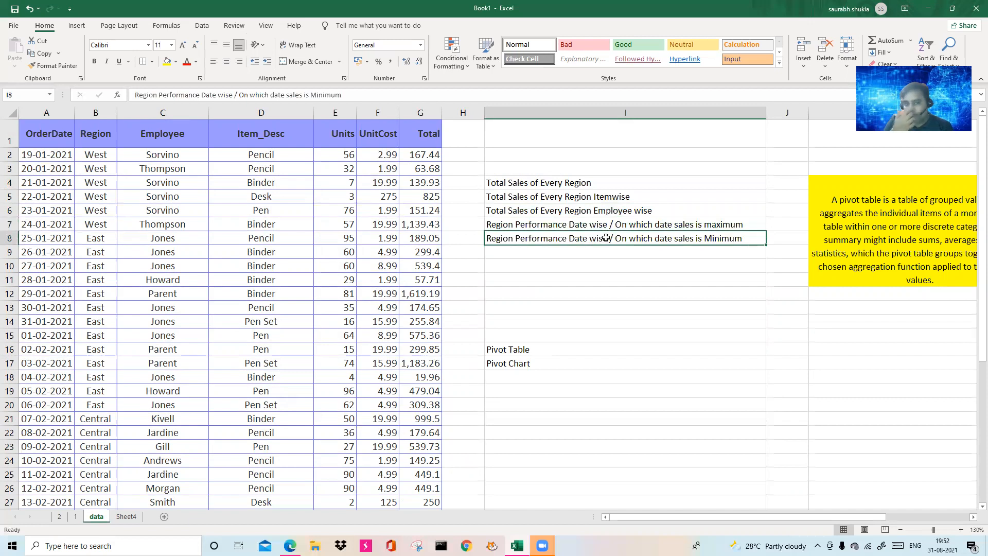
click(972, 517)
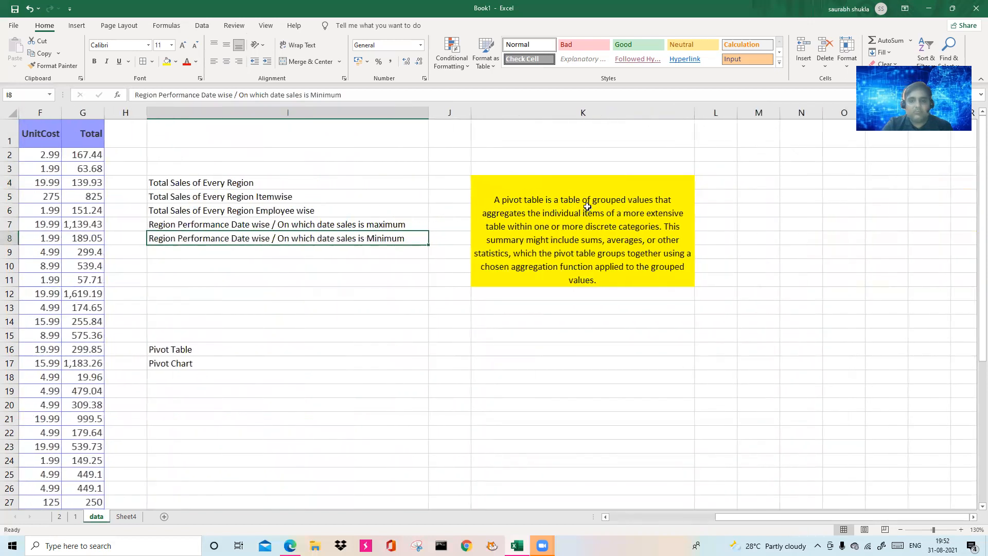
click(587, 206)
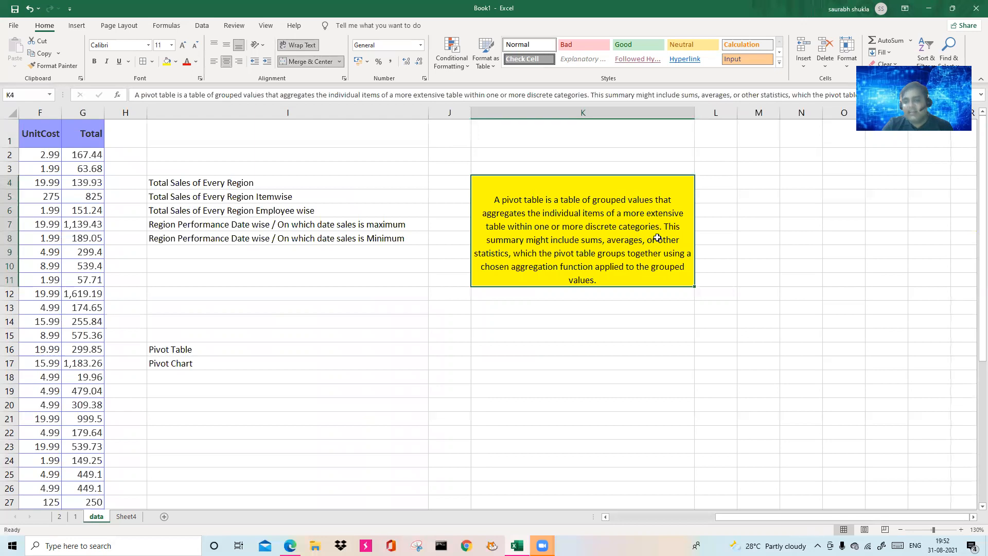
Examine the West region's records in rows 2 to 7 and their Total values.
drag(656, 516, 627, 516)
drag(106, 155, 105, 221)
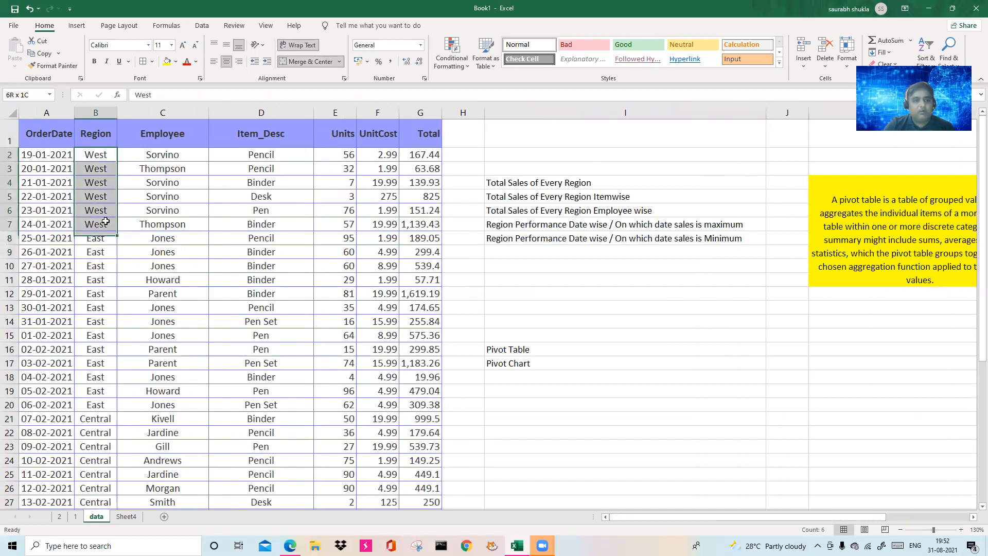
drag(425, 154, 425, 224)
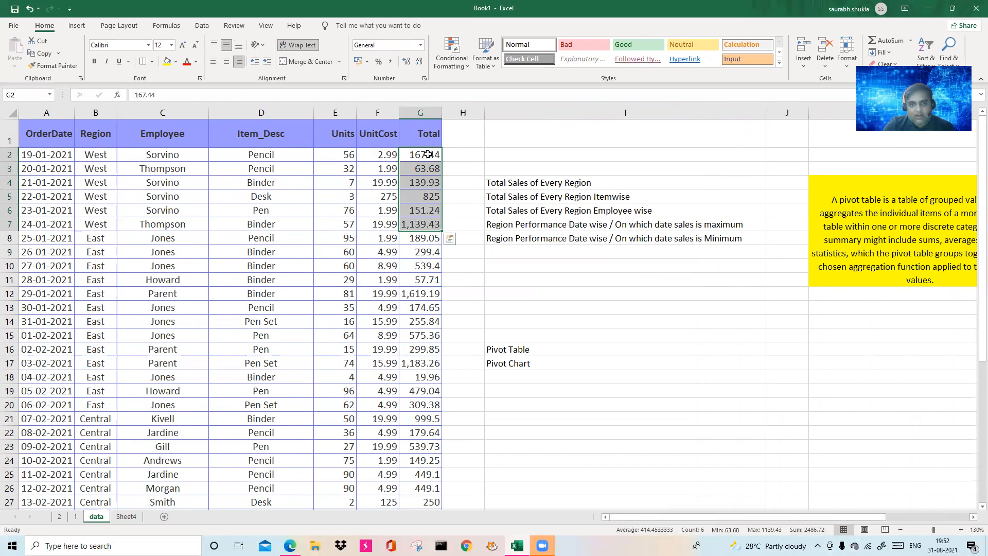
drag(429, 154, 429, 221)
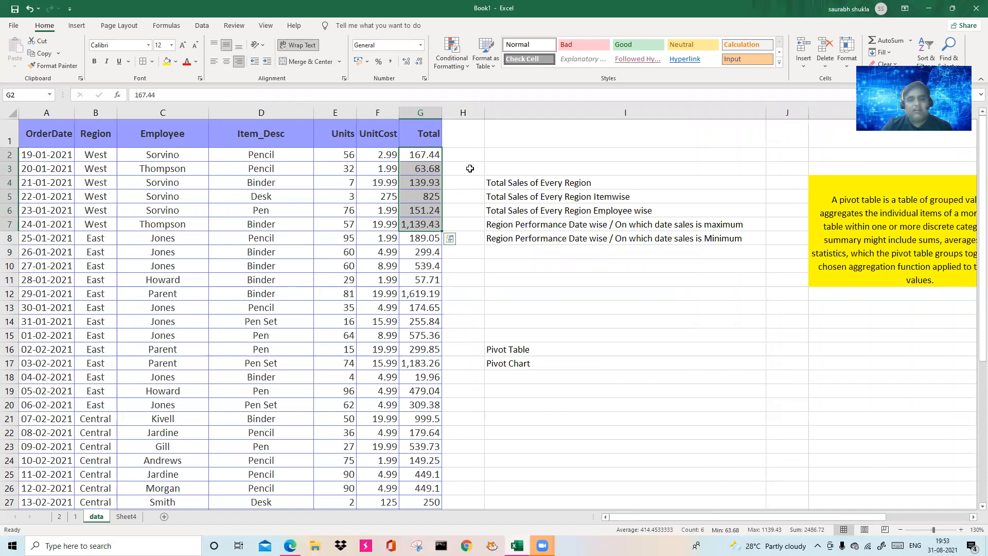
drag(38, 157, 430, 227)
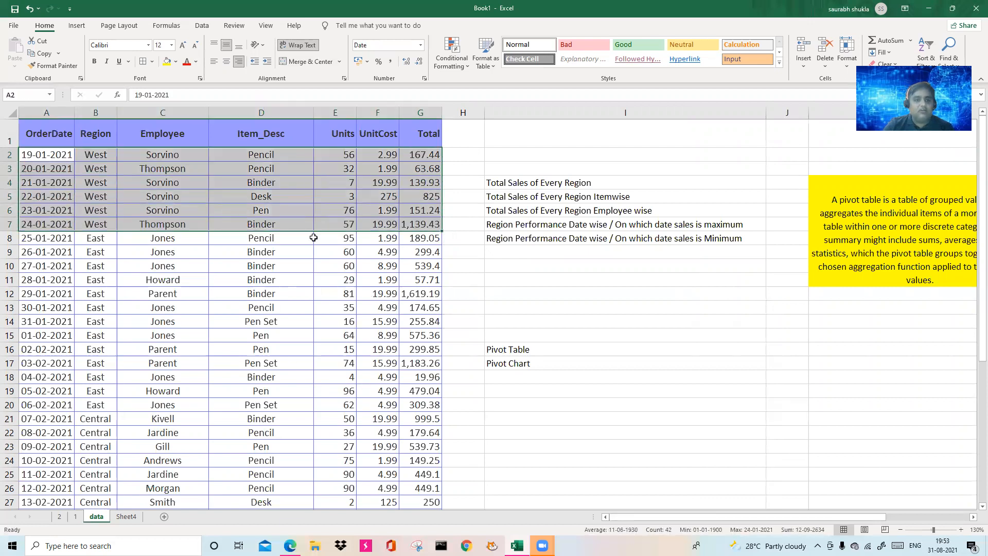
click(423, 154)
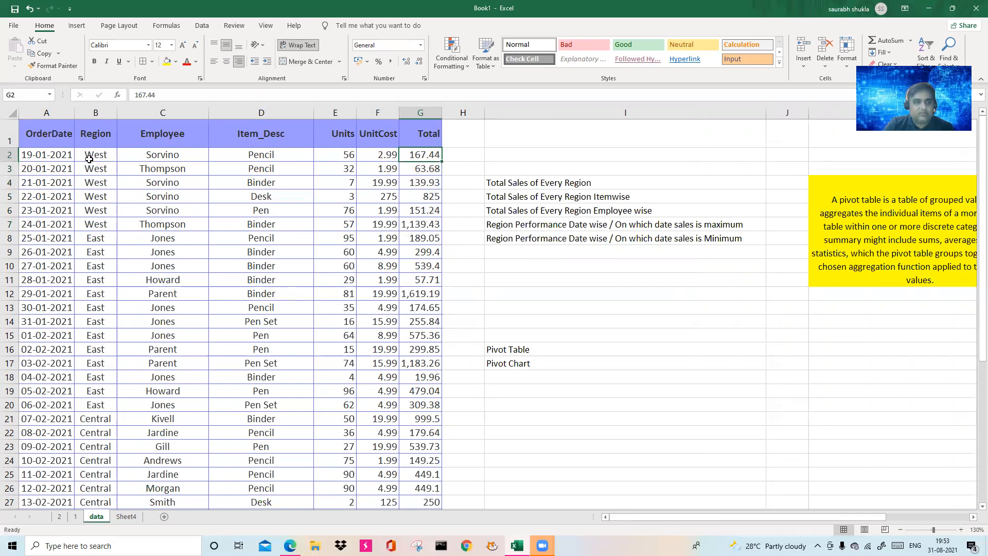
Compare the finished pivot tables and pivot chart on sheet 1 with the source records on the data sheet.
click(61, 516)
click(76, 517)
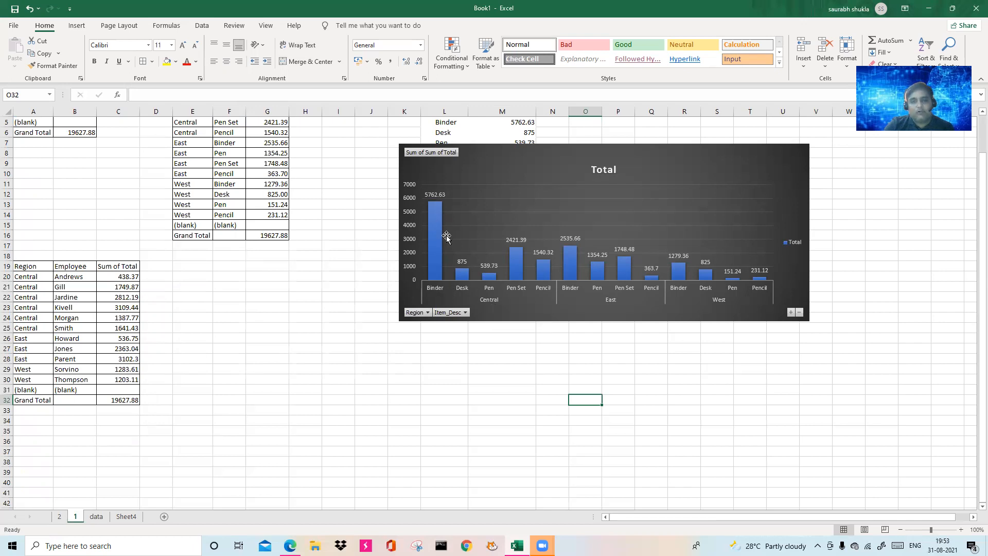
mouse_move(435, 205)
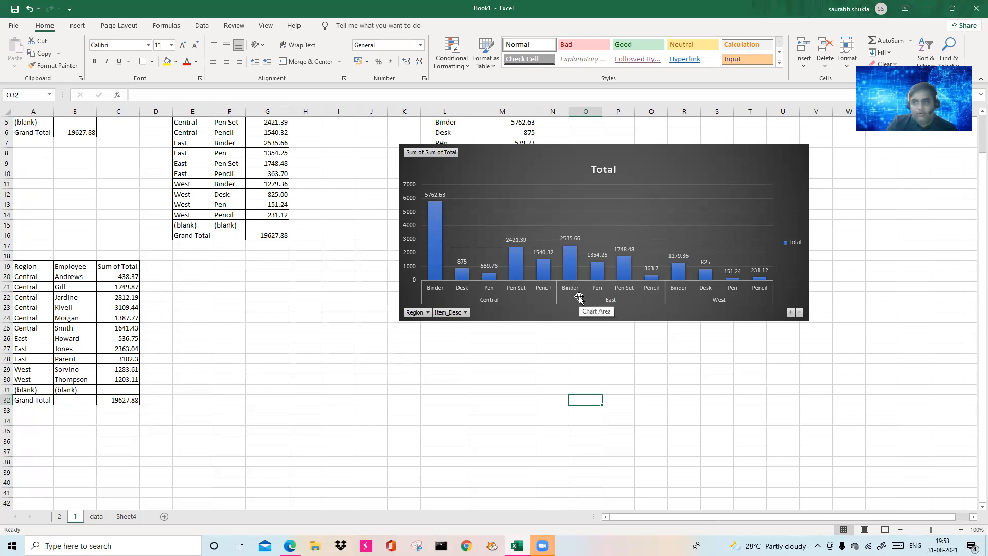
click(103, 518)
drag(49, 134, 413, 307)
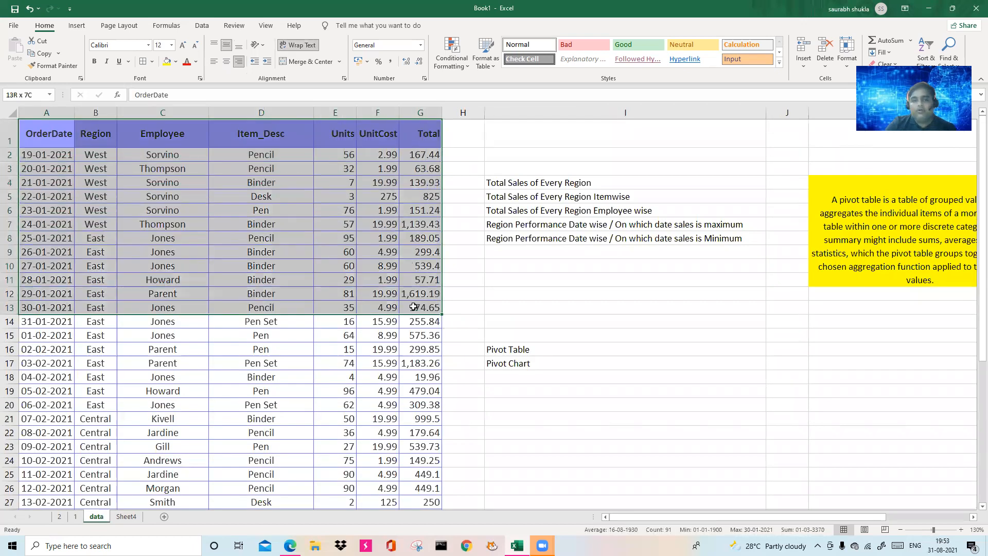
click(59, 517)
click(75, 517)
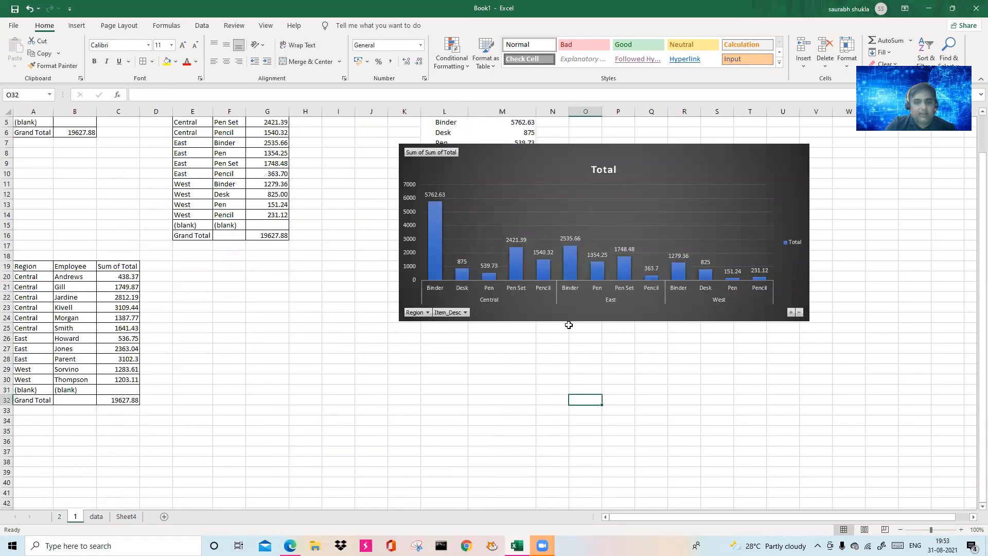
click(125, 518)
click(94, 521)
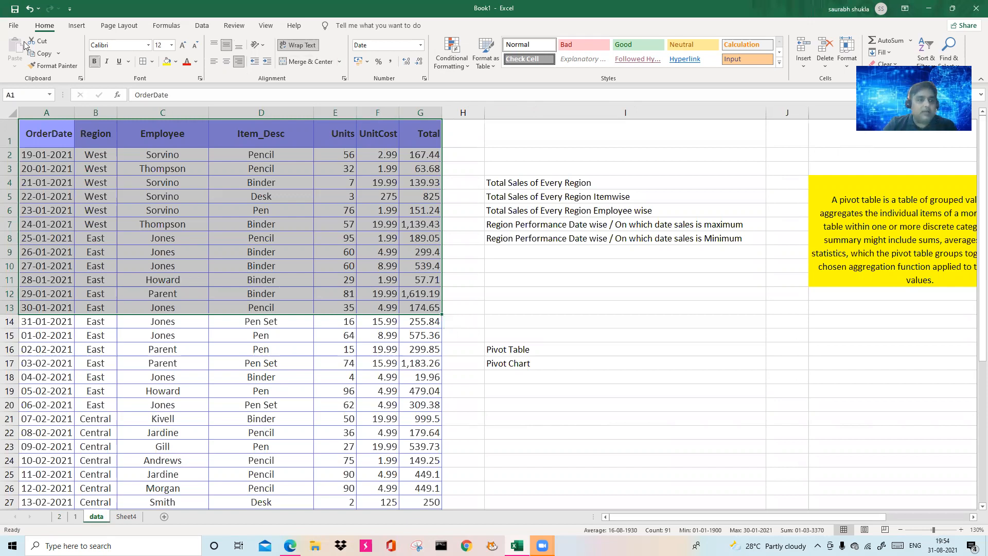
Create a pivot table on a new worksheet from the full sales data range A1:G44 on the data sheet.
drag(50, 133, 422, 152)
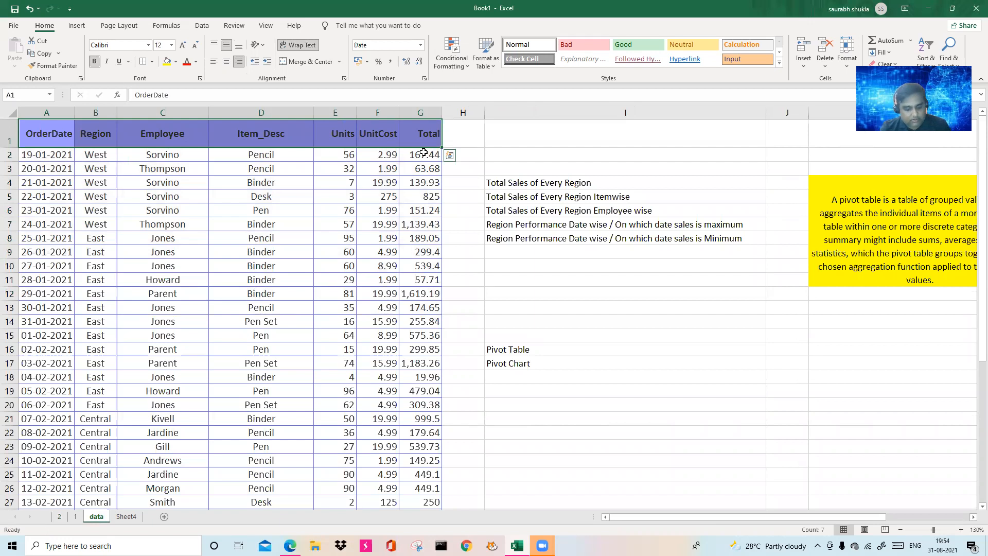
key(ctrl+shift+Down)
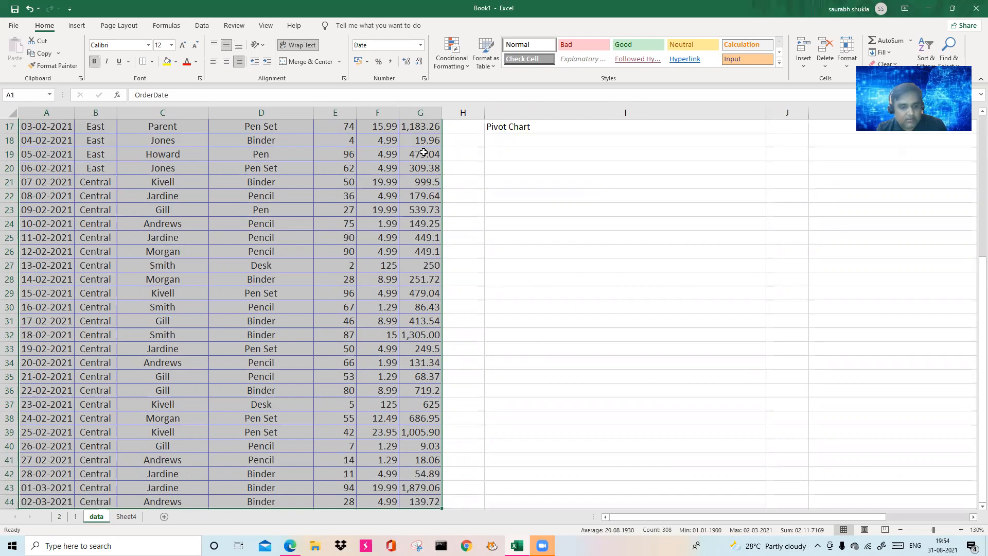
key(ctrl+q)
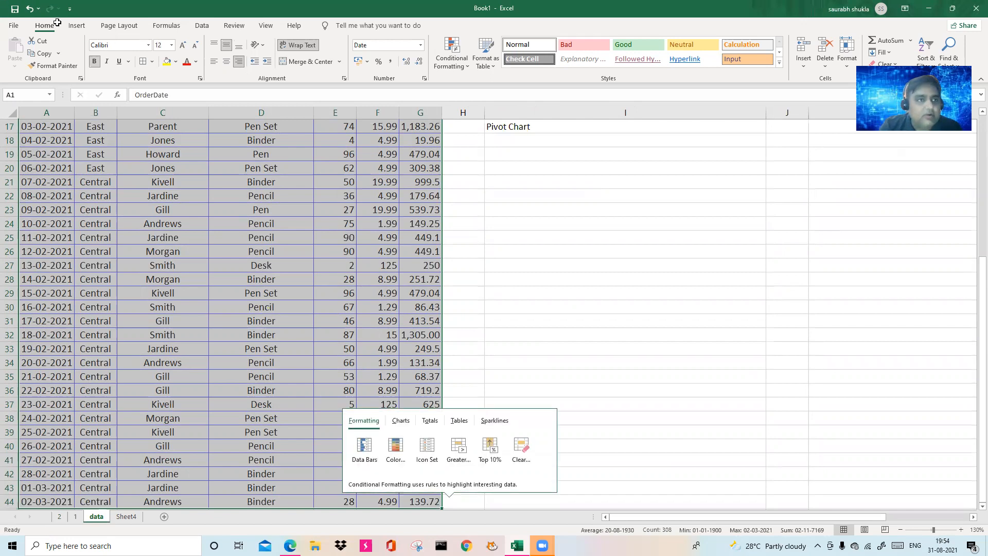
click(82, 28)
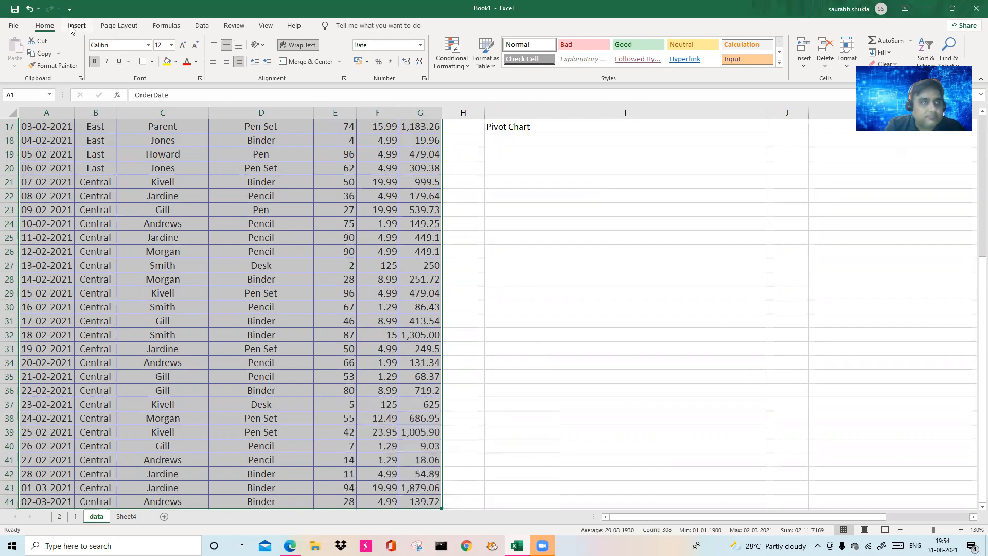
click(76, 27)
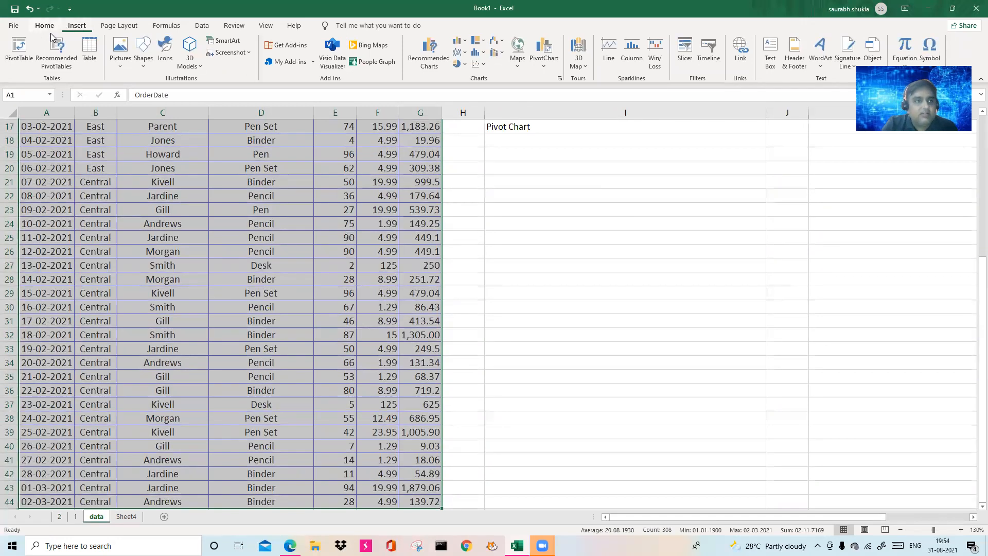
click(19, 50)
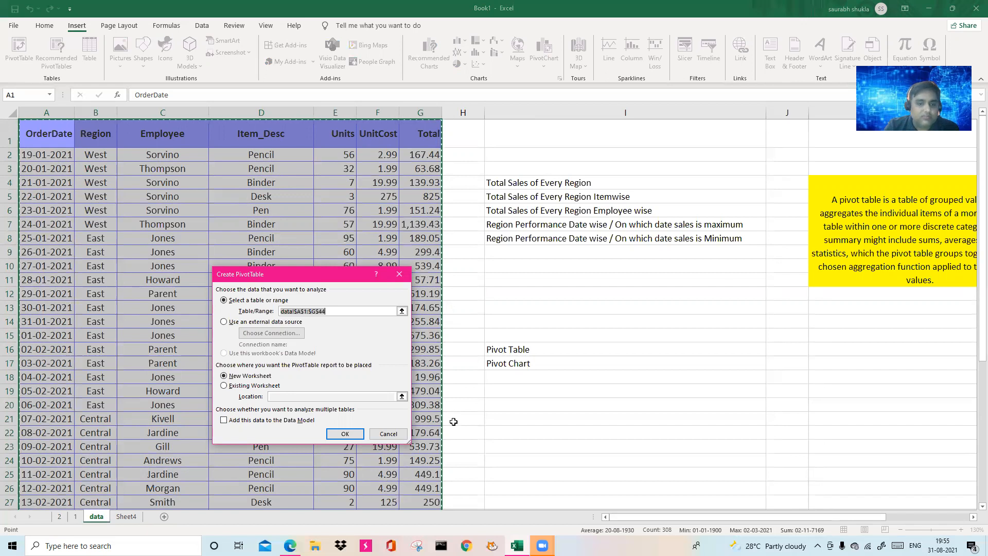
click(345, 434)
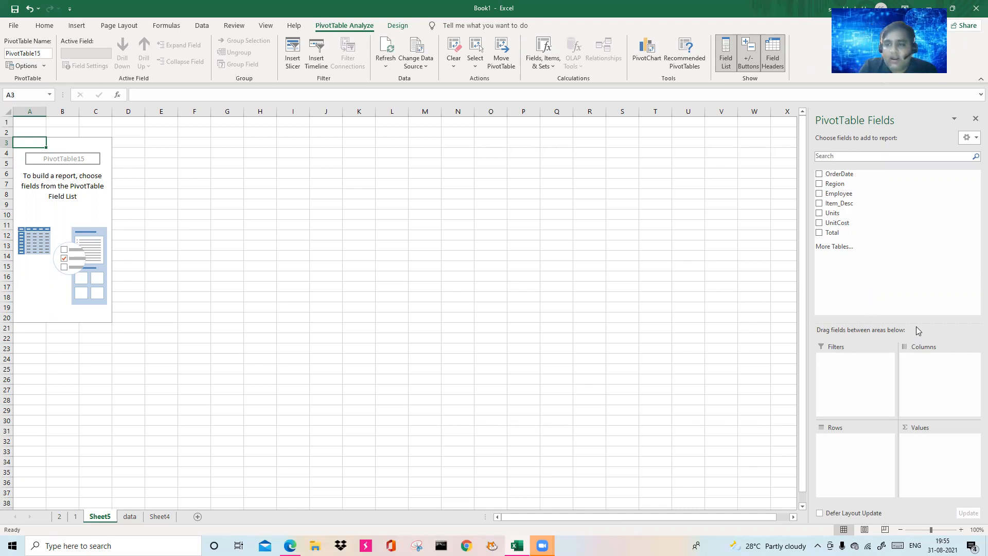
Summarise total sales by region in the new pivot table, with Region as rows and the sum of Total as values.
click(960, 530)
click(961, 530)
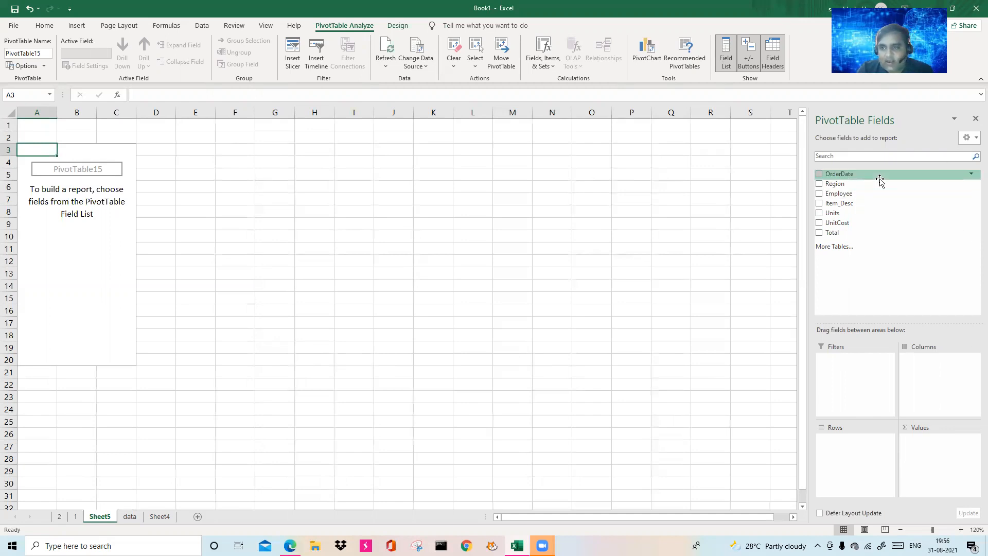
drag(836, 188, 839, 465)
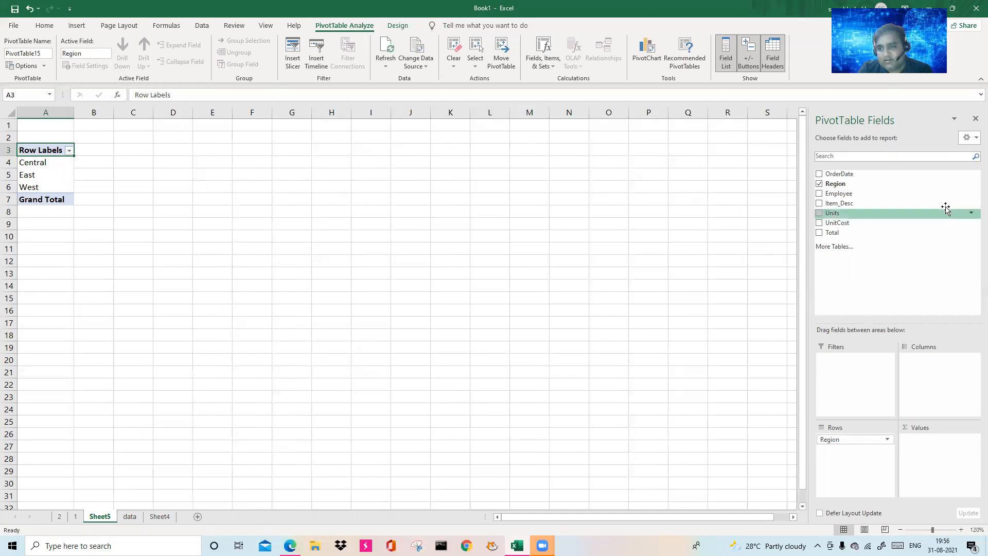
drag(847, 233, 939, 445)
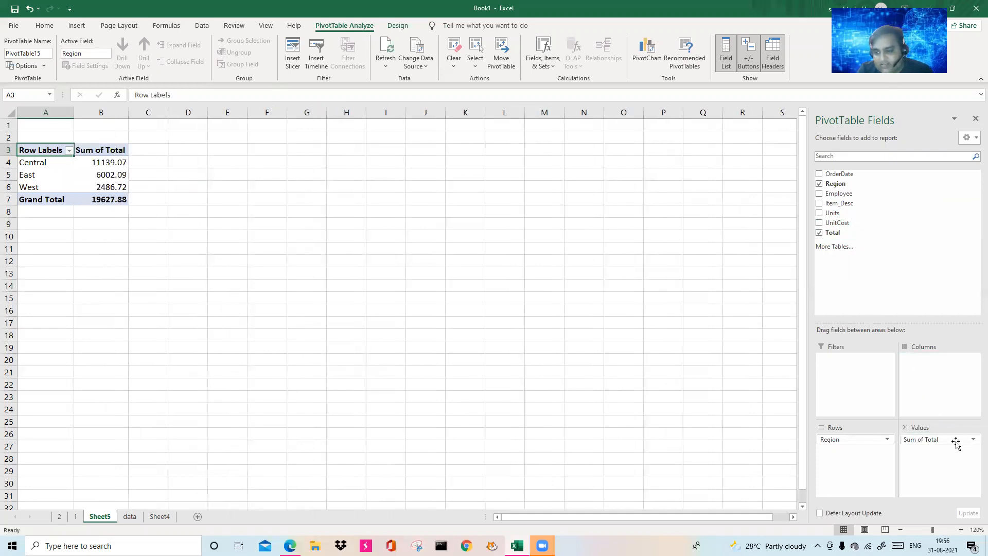
Review the summary functions available in the value field settings for Sum of Total, keeping Sum as the calculation.
click(973, 441)
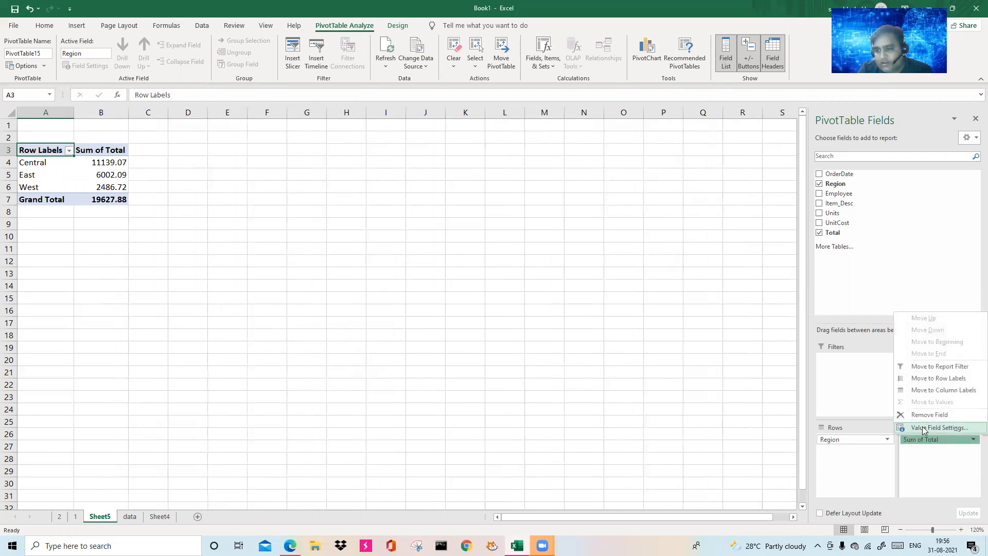
click(959, 428)
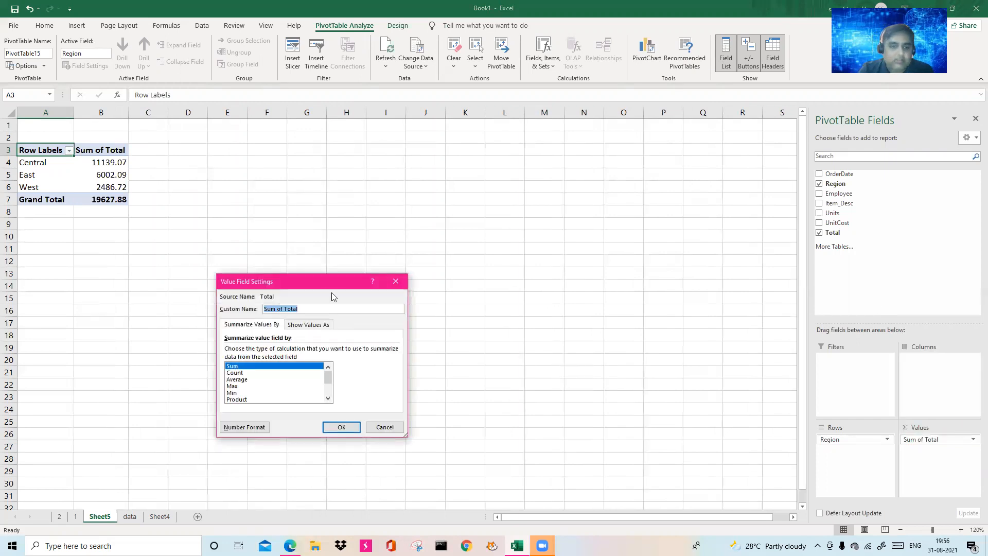
drag(318, 281, 562, 104)
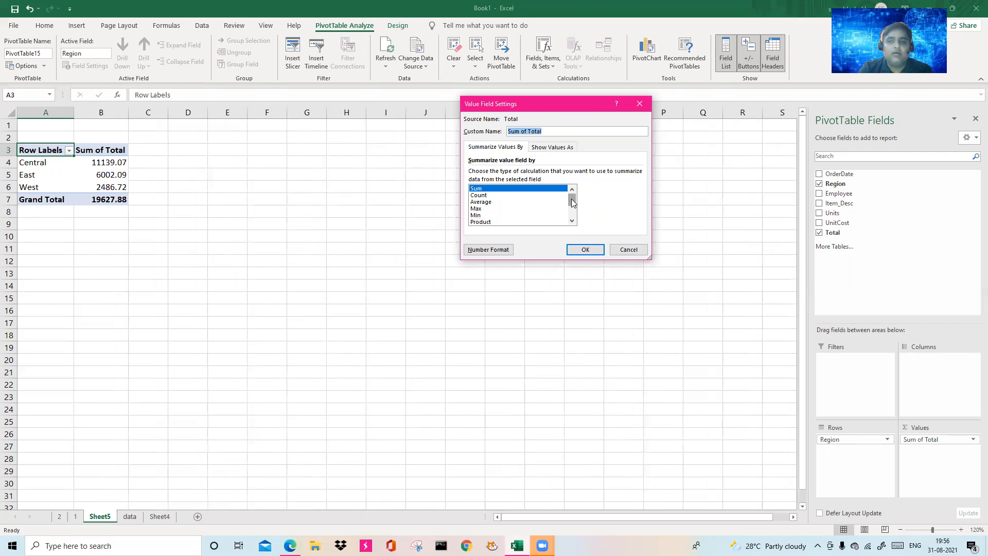
scroll(574, 203, down, 2)
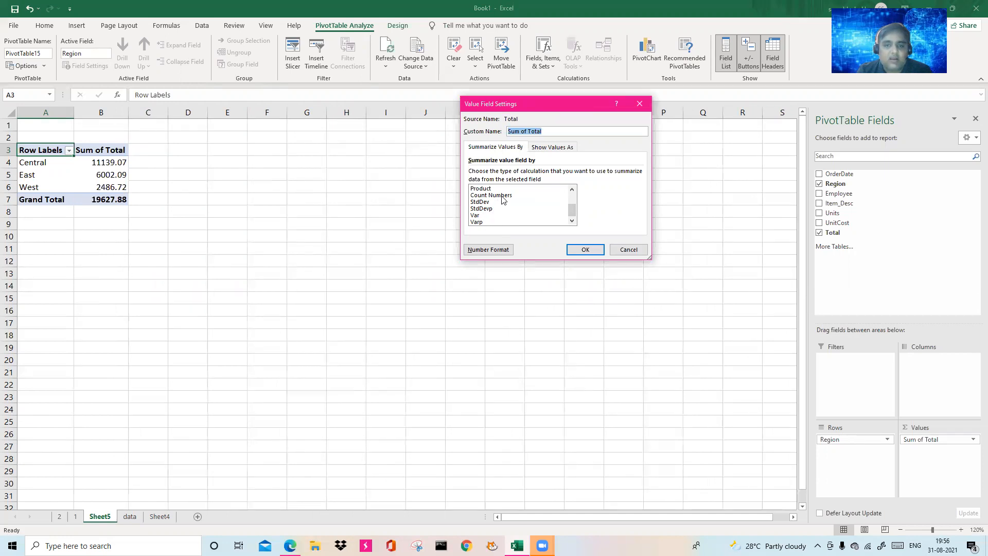
drag(573, 216, 572, 196)
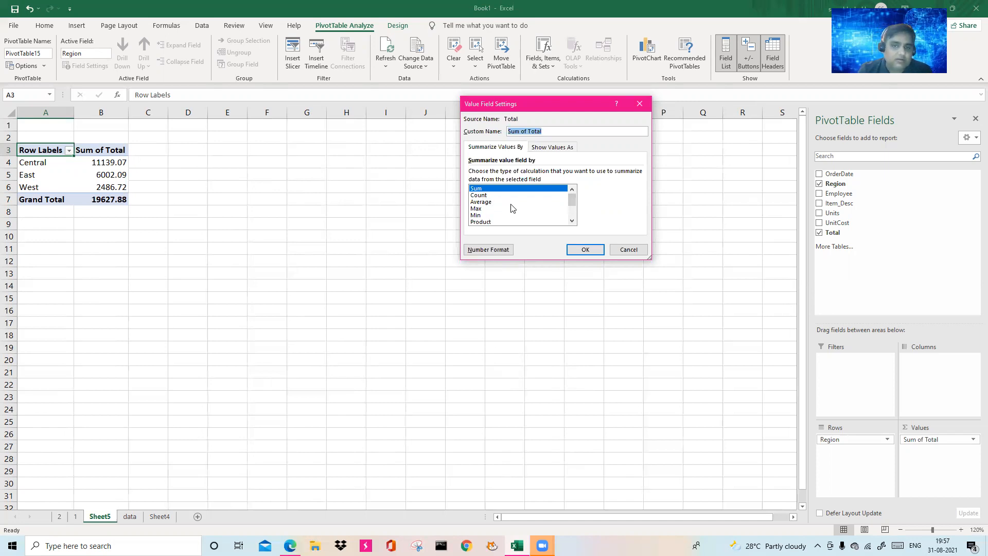
click(586, 250)
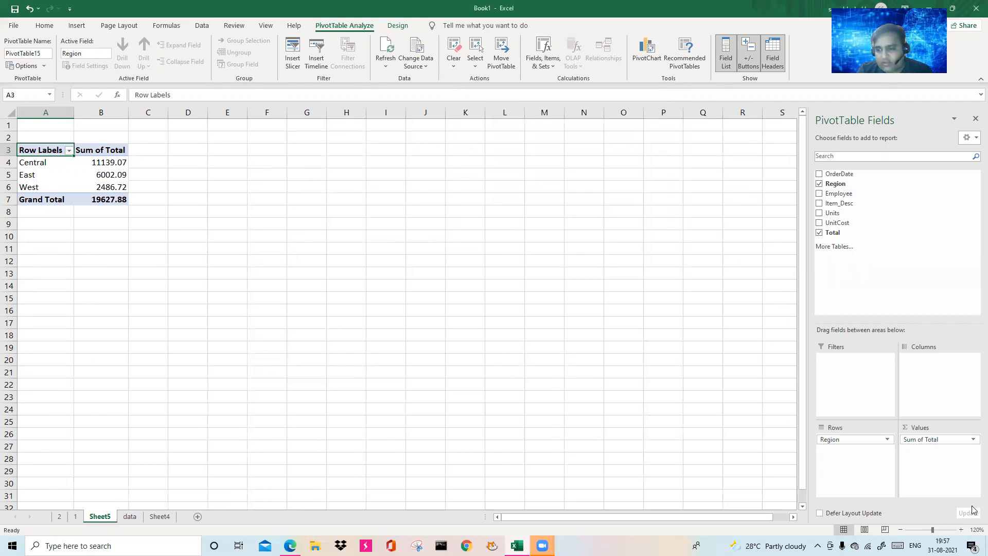
Examine the pivot table's sales total for each region against the first analysis question on the data sheet.
drag(37, 151, 111, 200)
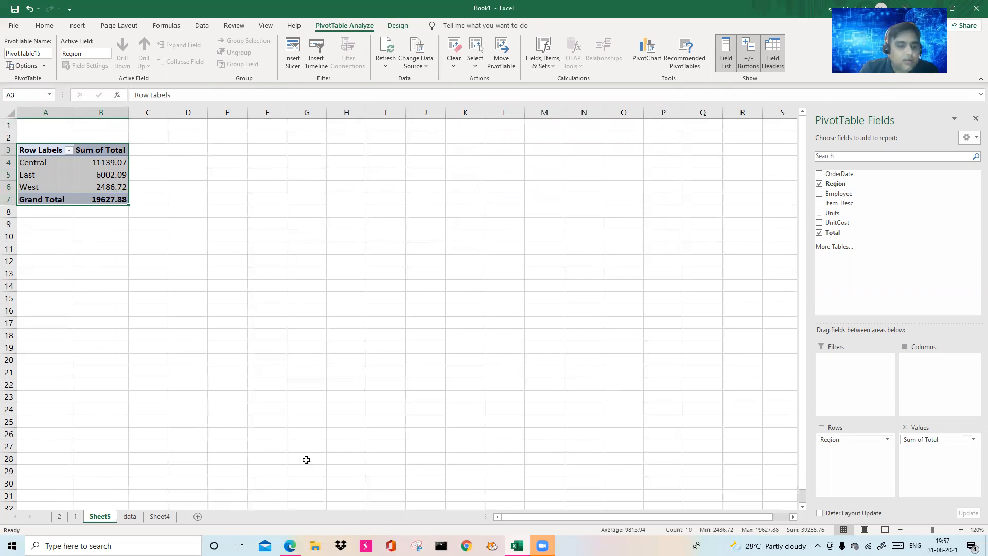
click(135, 517)
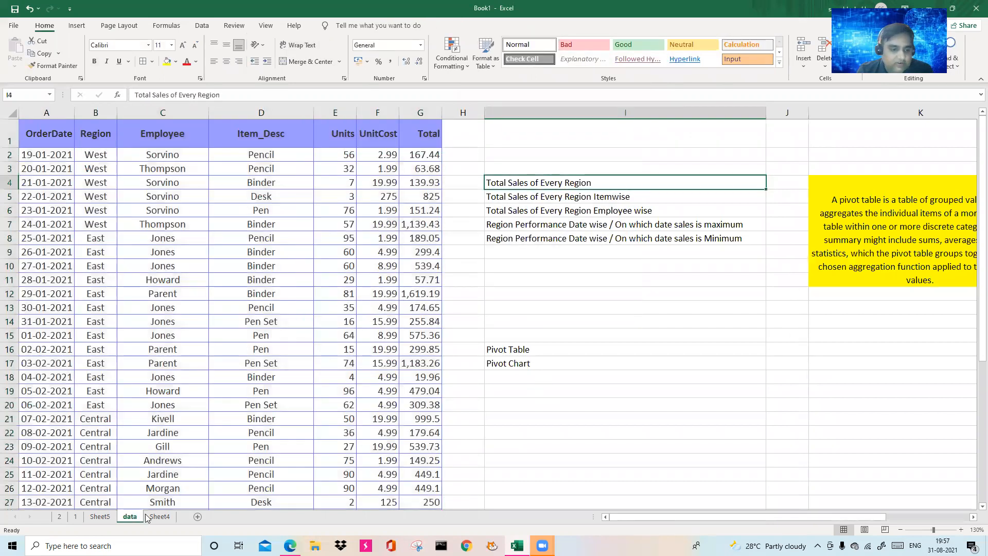
click(100, 516)
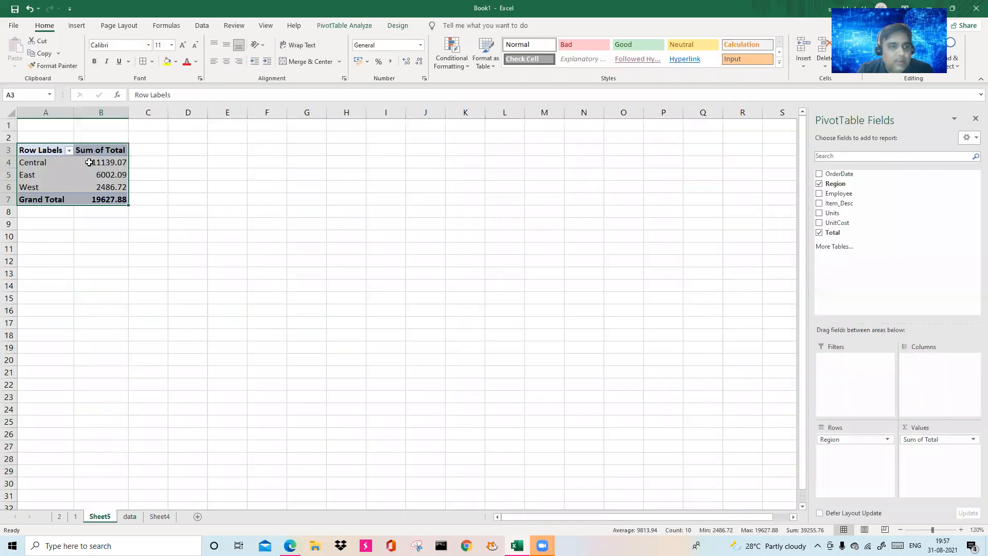
click(108, 162)
click(116, 176)
click(116, 186)
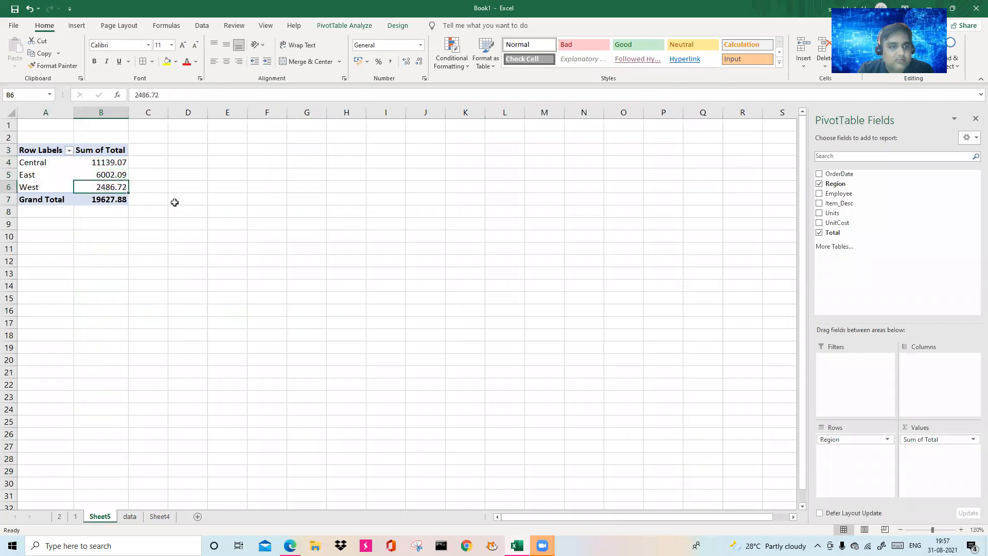
drag(117, 162, 118, 189)
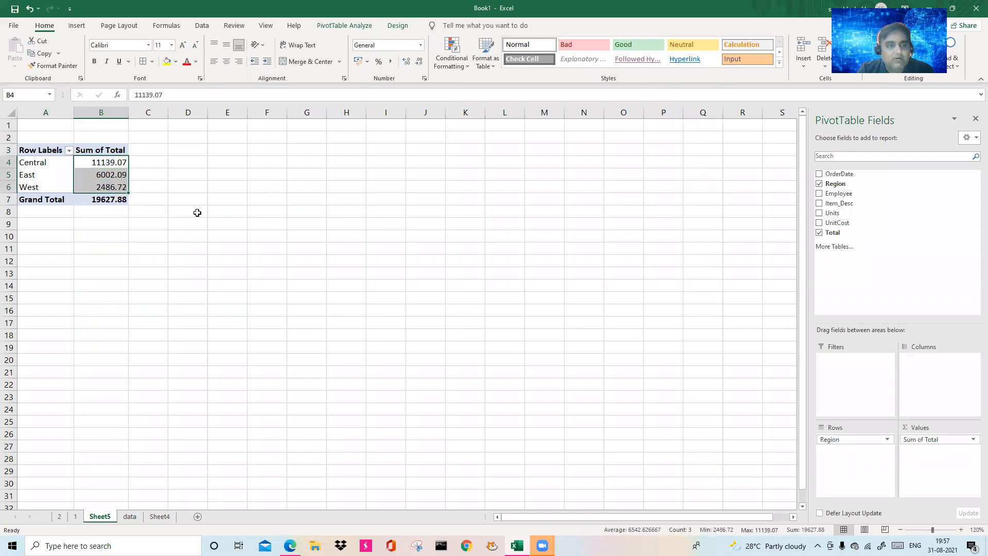
drag(39, 162, 84, 207)
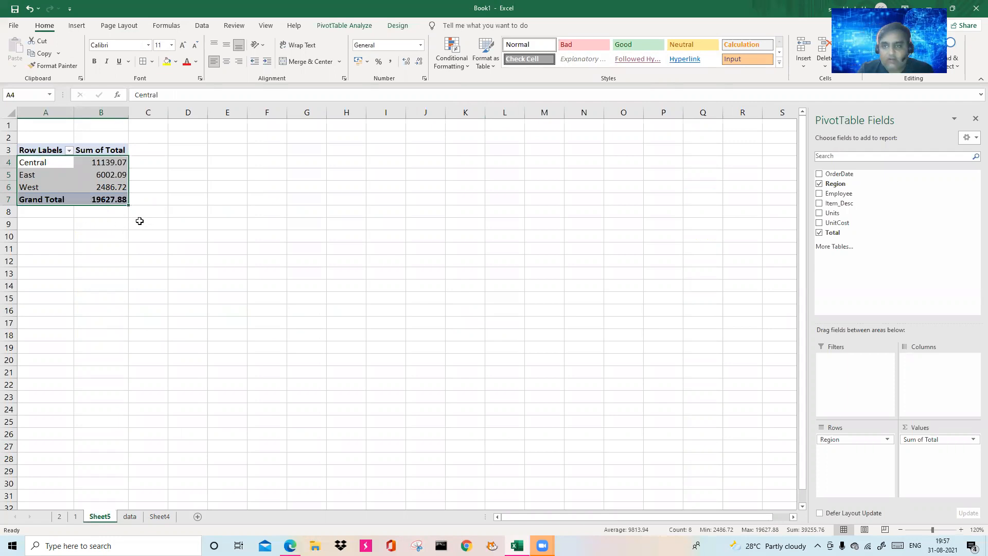
Copy the pivot table range A3:B6 to F2 as values only and fit columns F and G to their contents.
drag(38, 151, 110, 187)
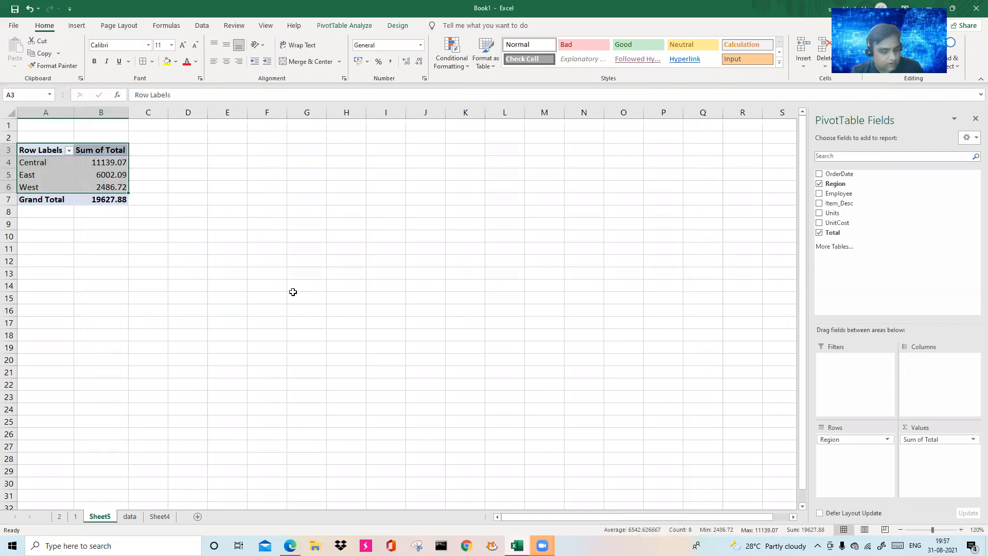
key(ctrl+c)
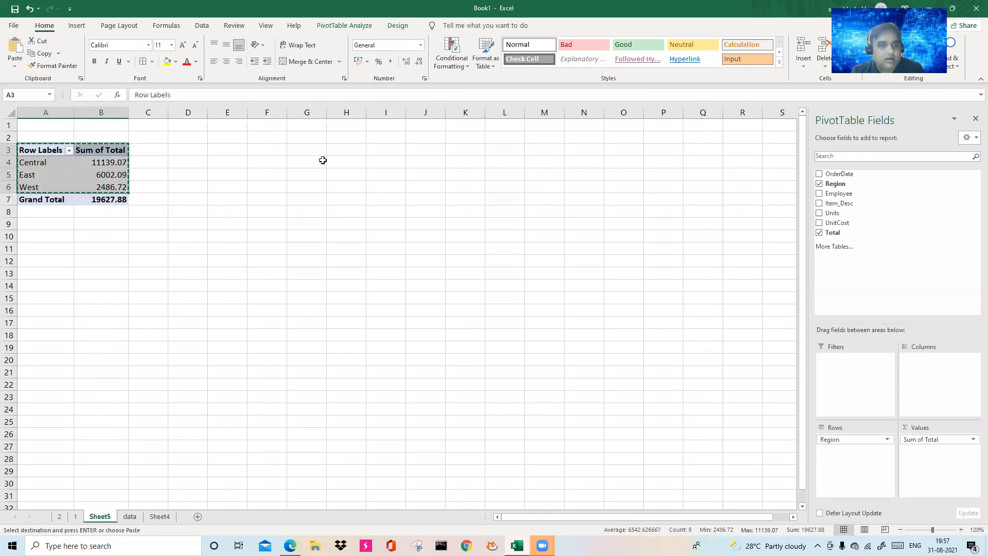
click(273, 137)
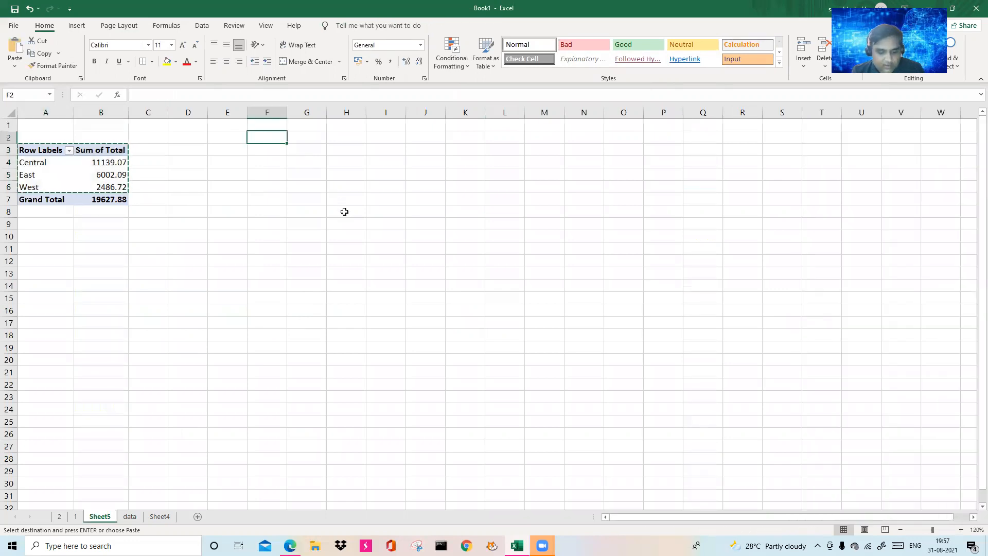
key(ctrl+v)
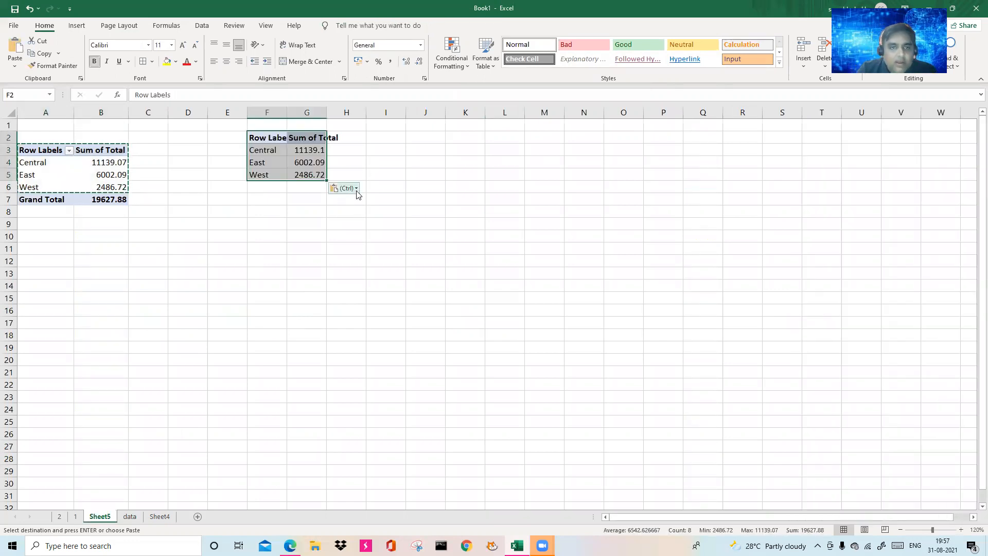
click(355, 189)
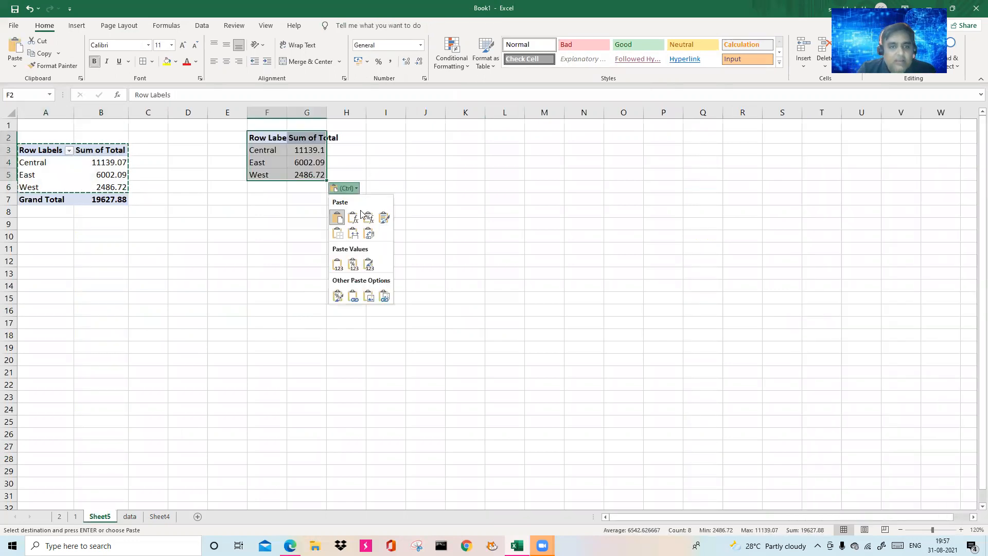
click(338, 265)
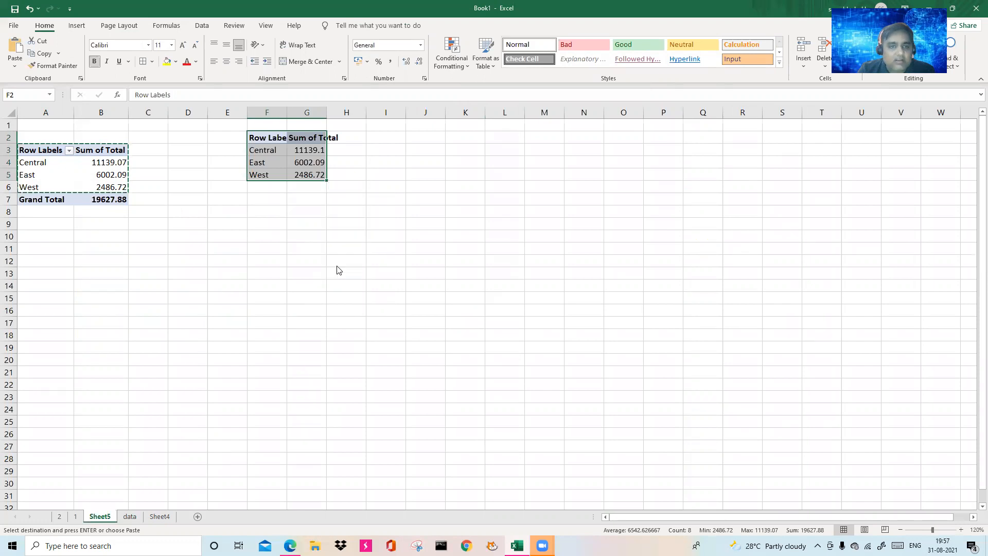
double_click(286, 113)
double_click(334, 113)
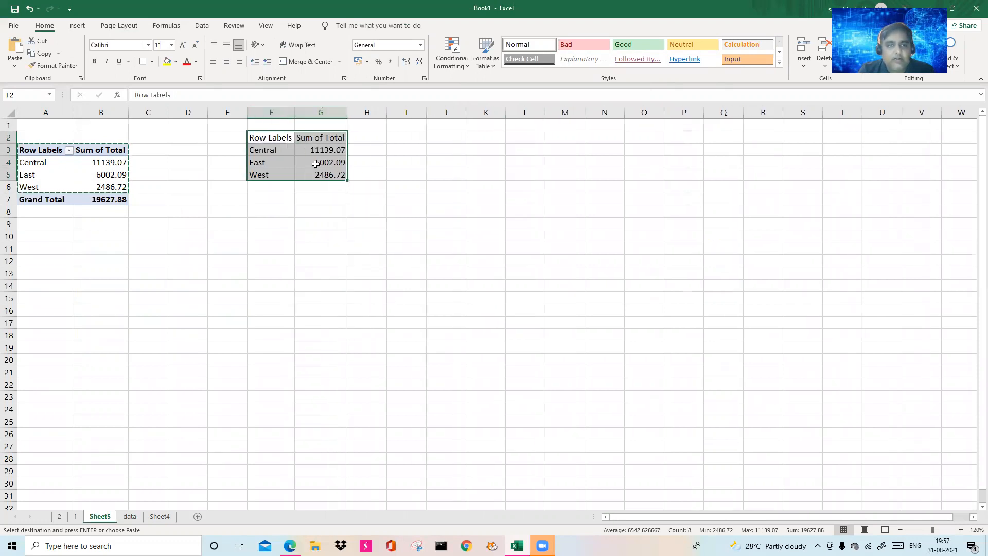
Insert a PivotChart based on the copied range F2:G5, placed on the existing worksheet at cell I4.
drag(277, 138, 349, 171)
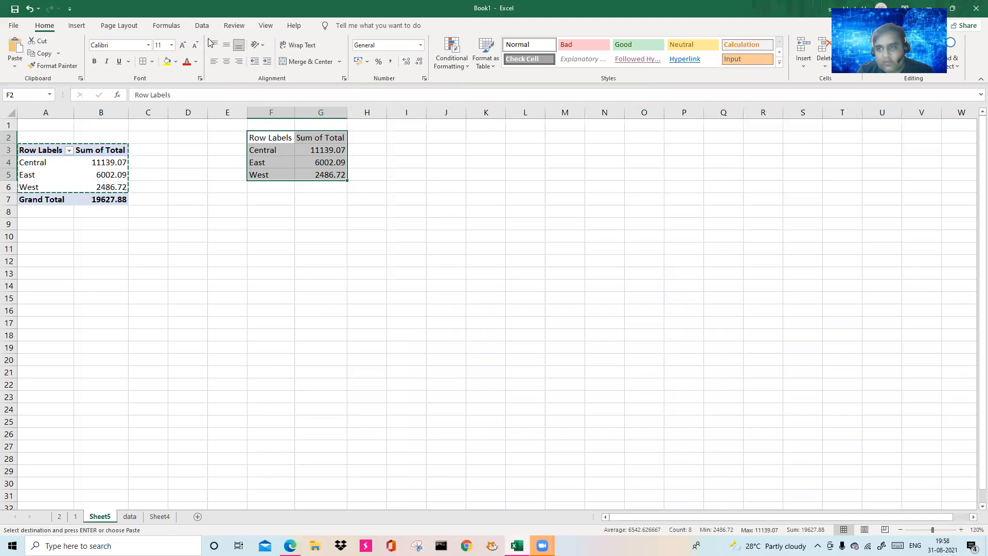
click(78, 25)
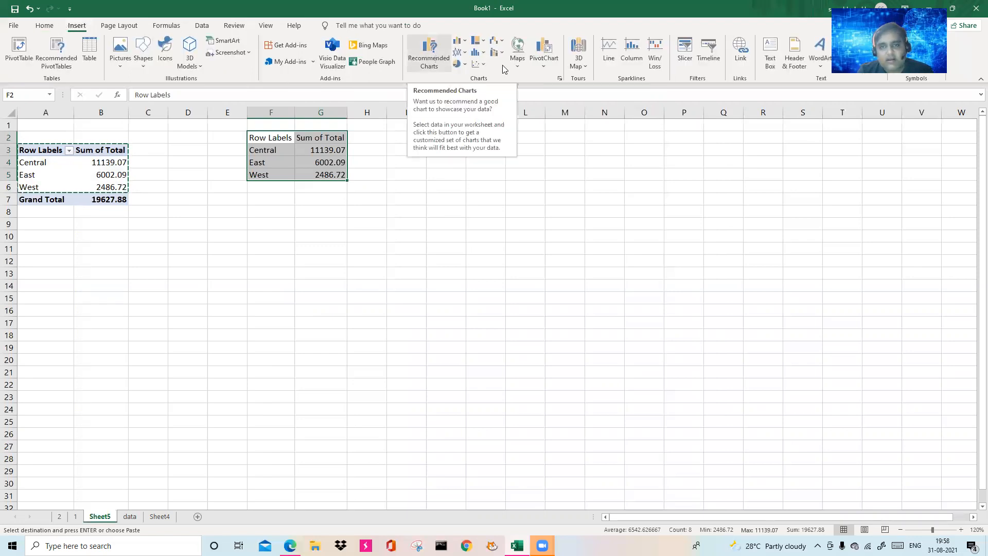
click(545, 65)
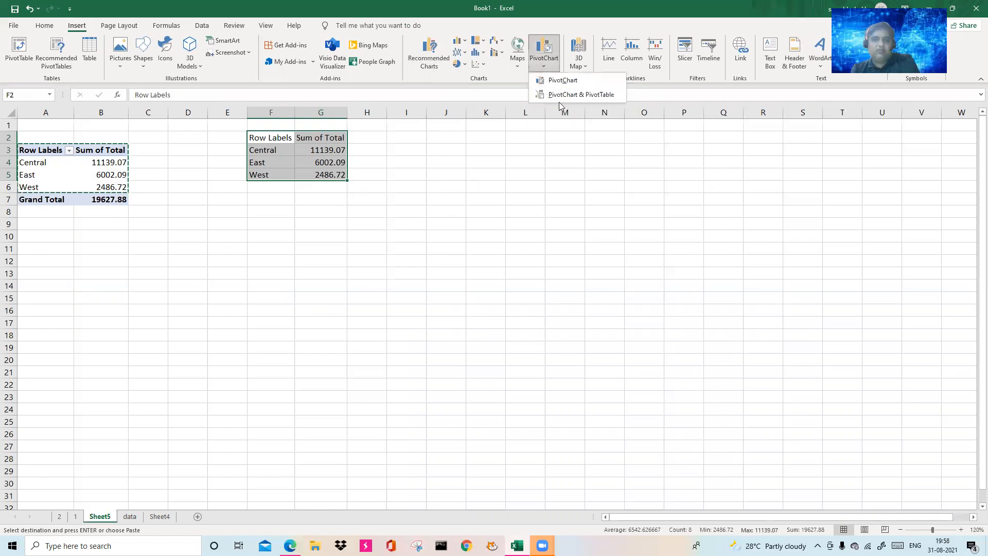
click(576, 80)
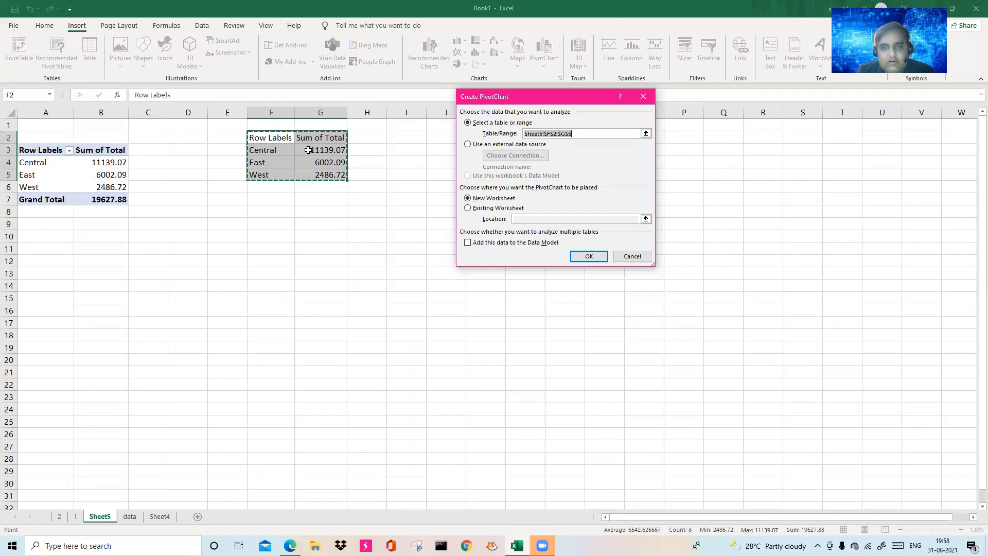
click(491, 209)
click(408, 159)
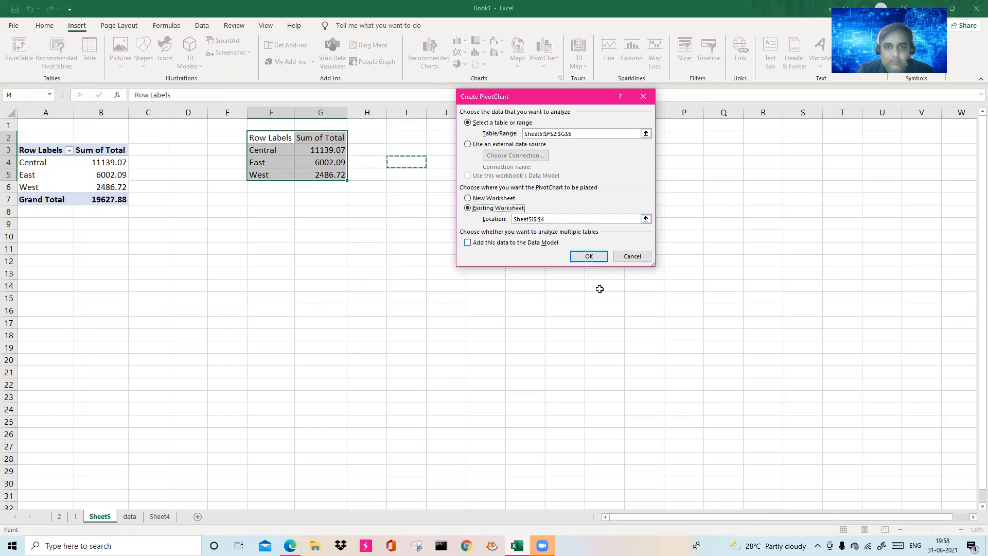
click(589, 256)
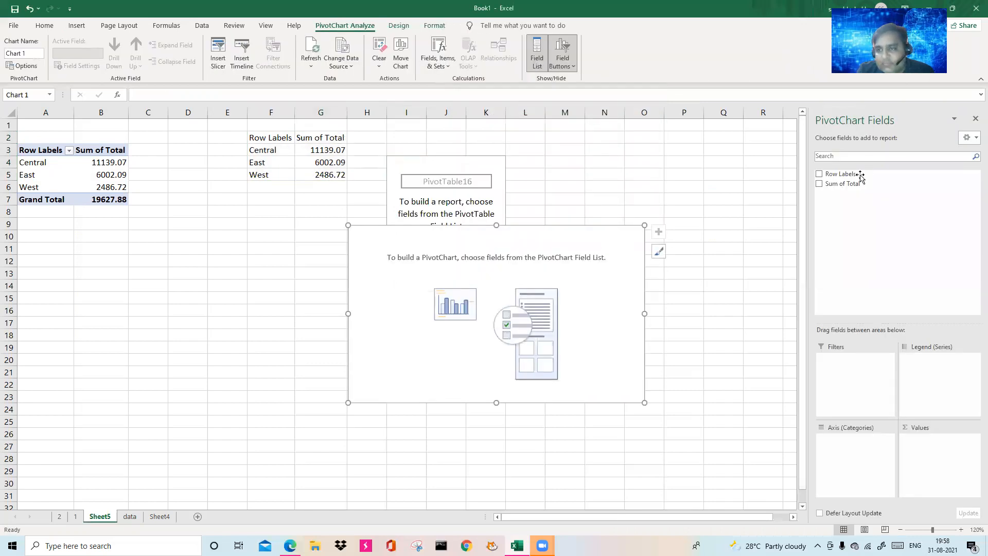
Plot Sum of Total as values with Row Labels as axis categories, and move the PivotChart left and widen it.
drag(864, 176, 849, 467)
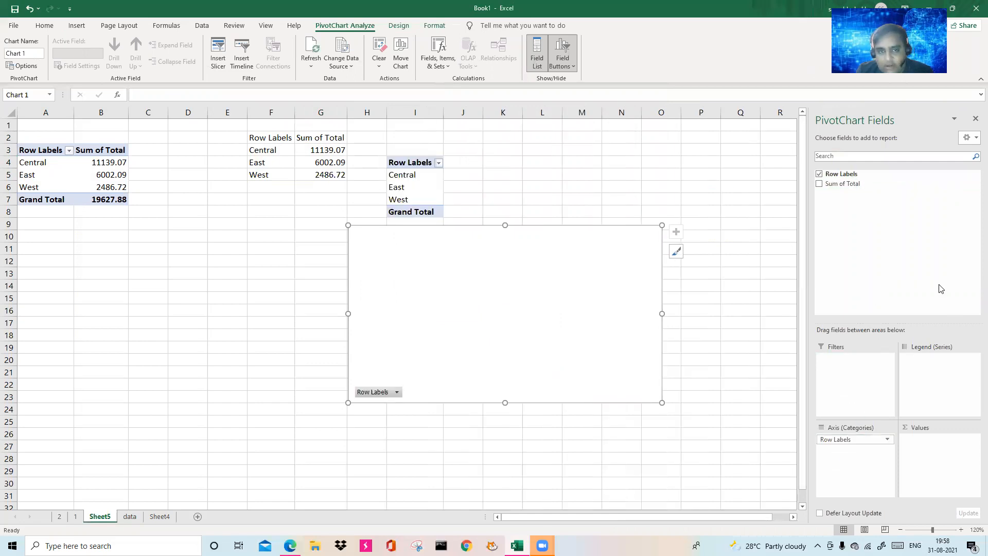
drag(855, 184, 938, 450)
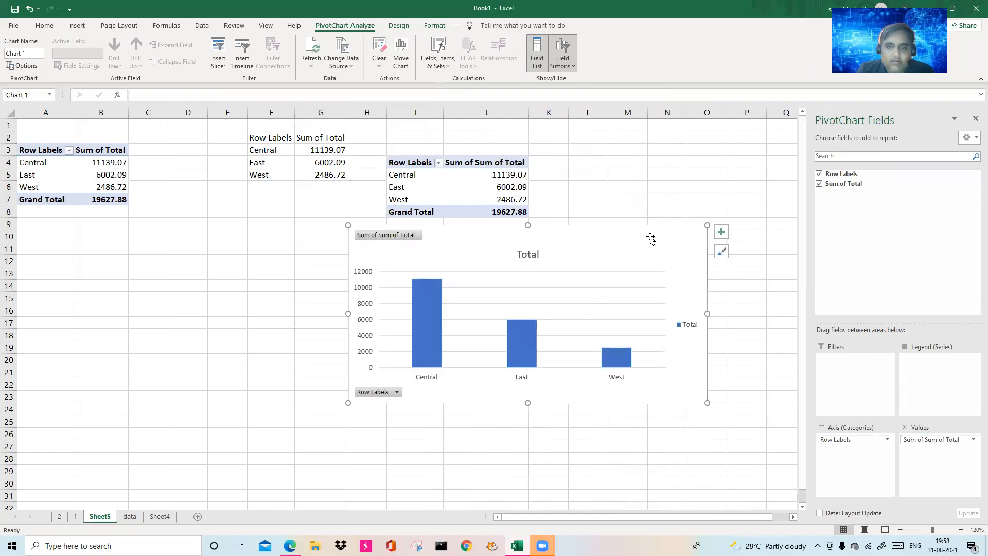
drag(650, 236, 516, 212)
drag(575, 291, 692, 291)
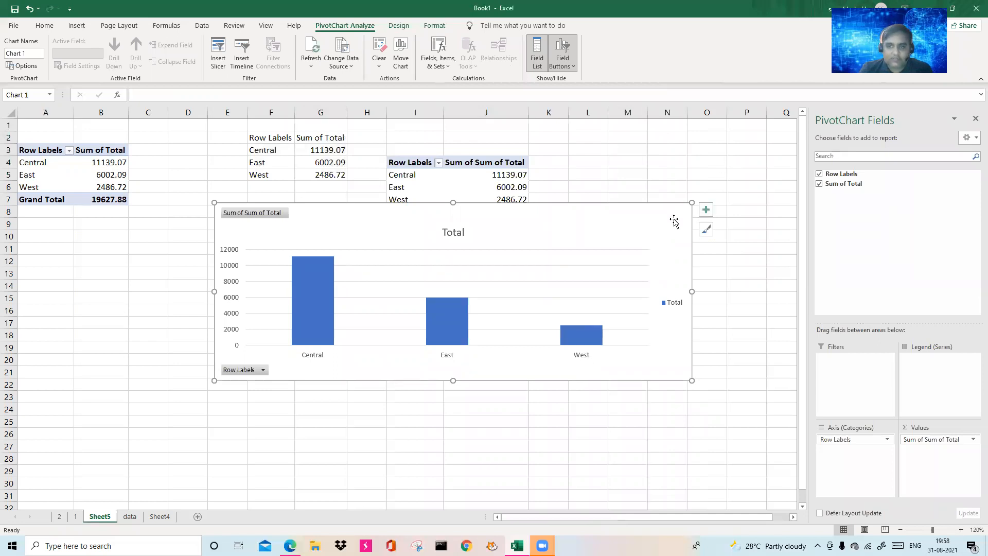
Add axis titles to the PivotChart and set the horizontal axis title to "Region".
click(705, 211)
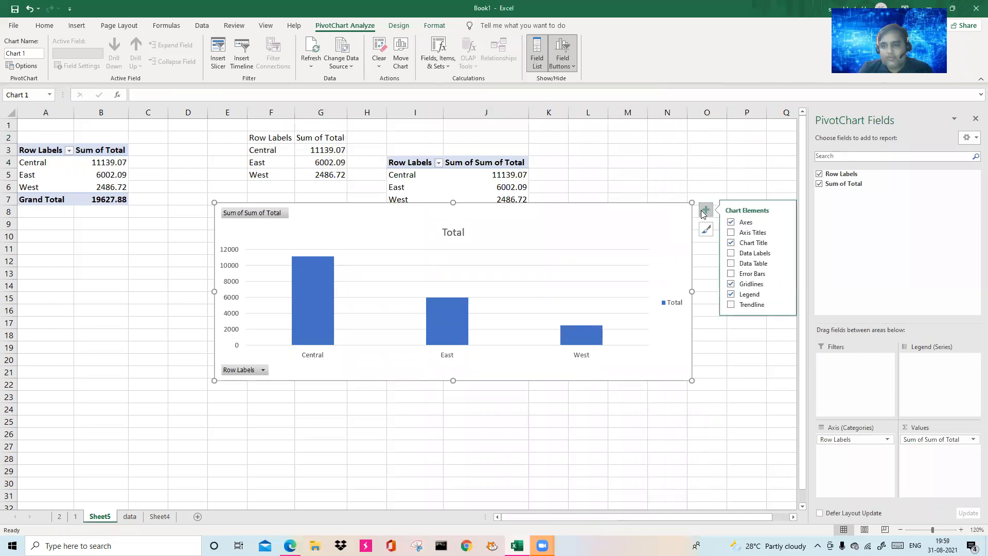
click(731, 232)
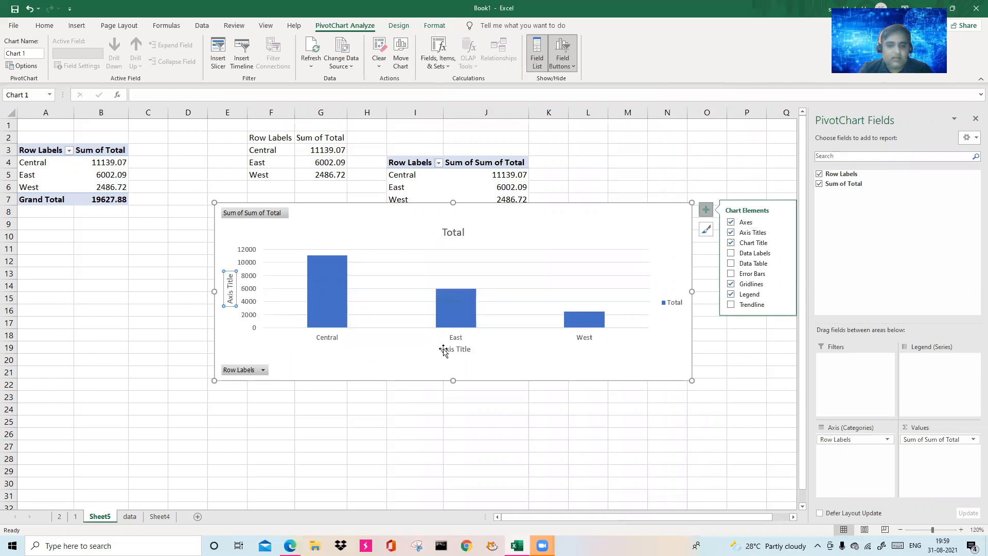
click(446, 350)
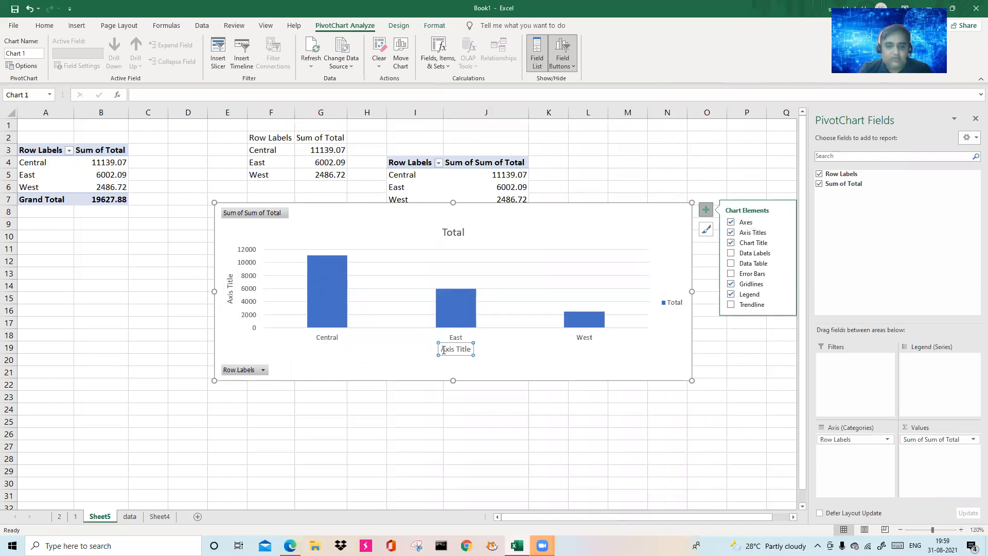
drag(441, 350, 467, 347)
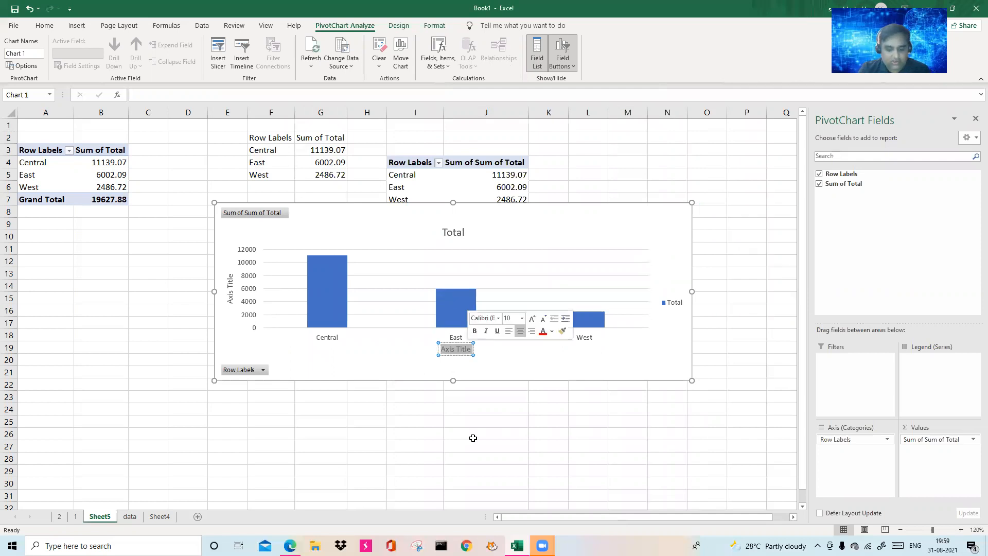
text(Region)
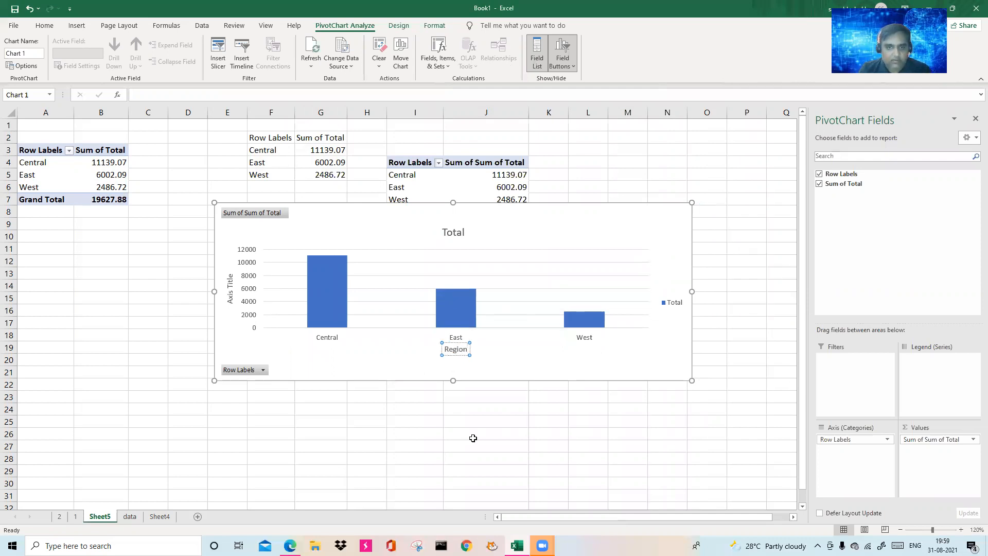
click(534, 359)
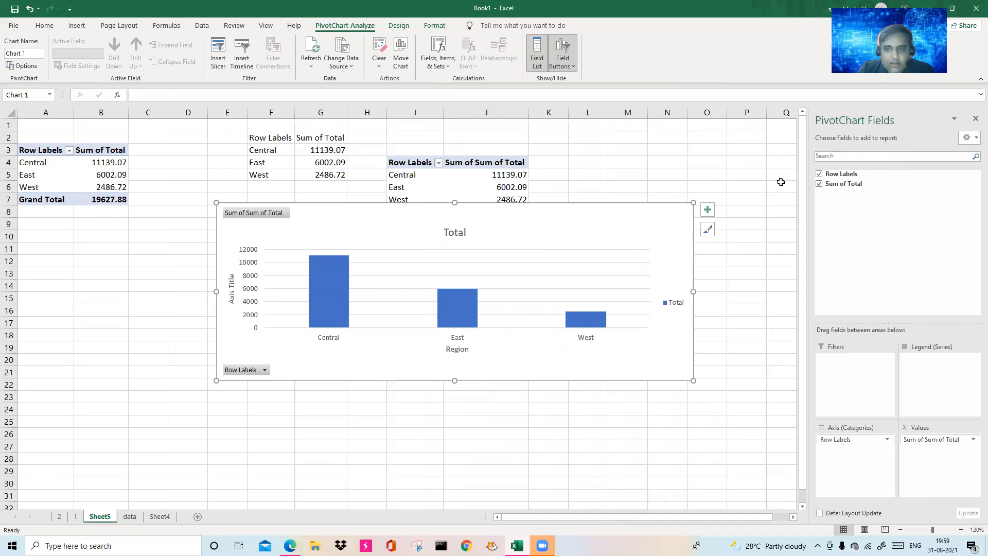
Add data labels to the PivotChart's columns and set the vertical axis title to "Total Sales".
click(708, 210)
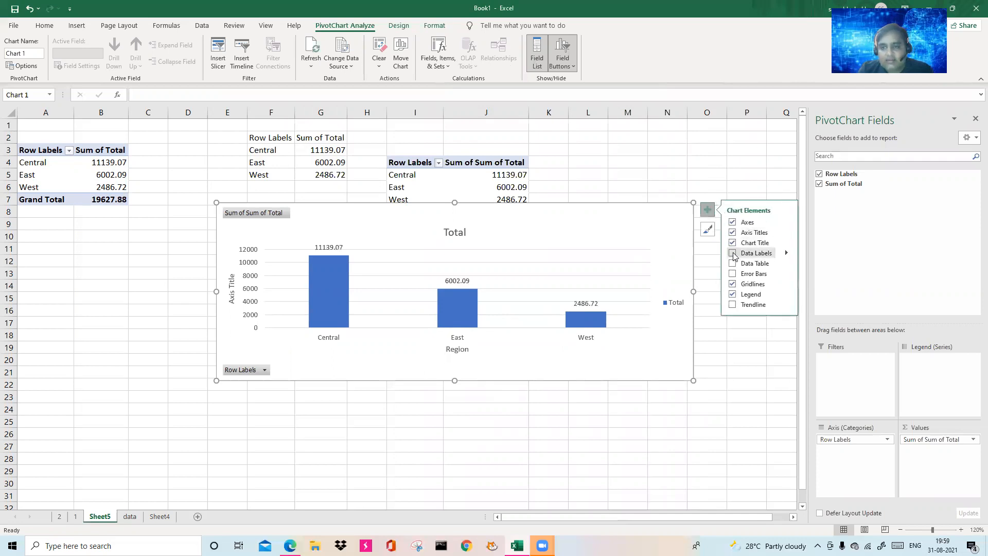
click(732, 253)
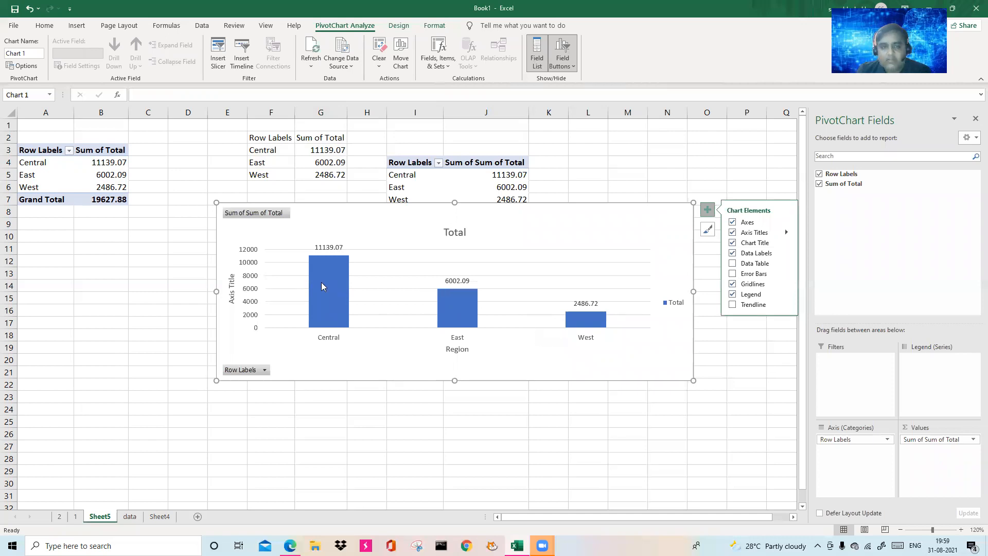
click(232, 289)
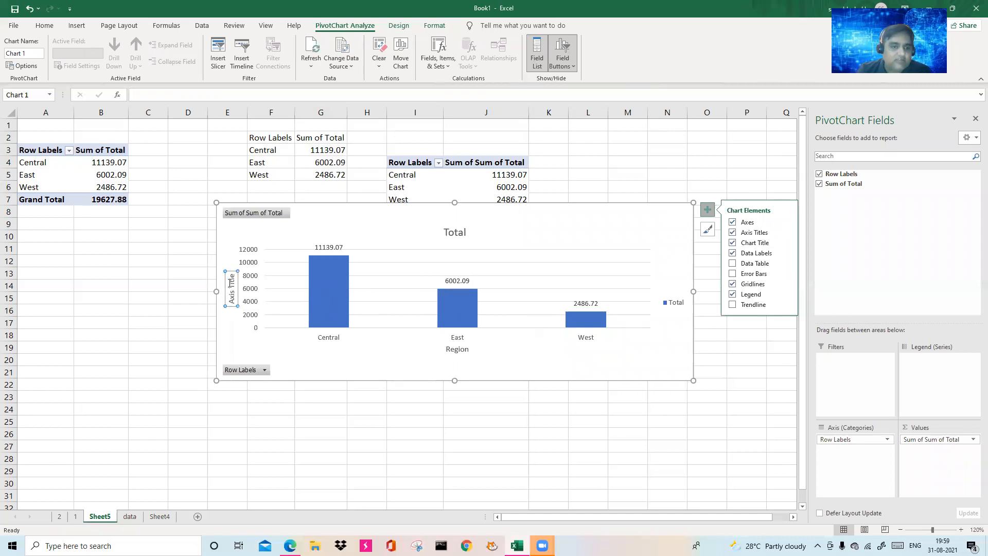
right_click(231, 285)
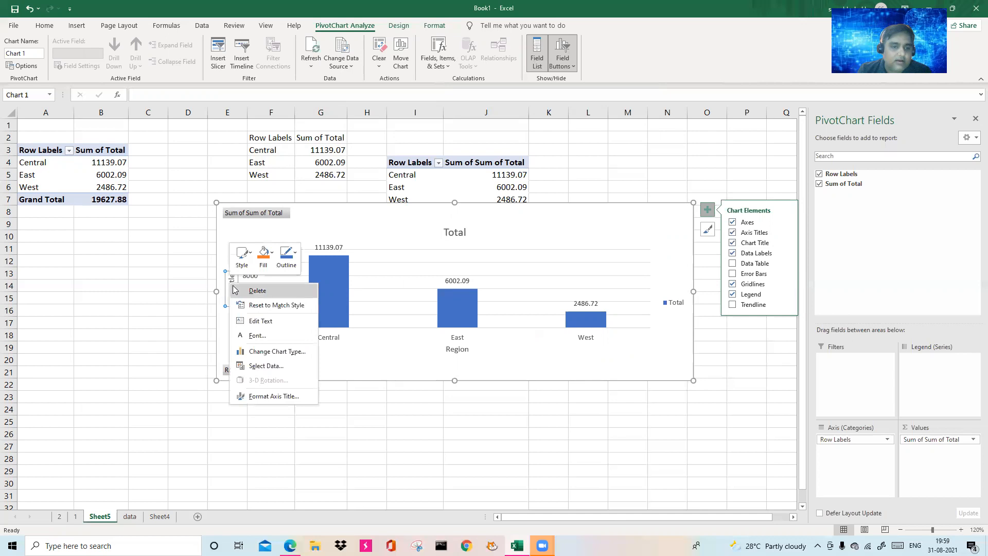
click(260, 321)
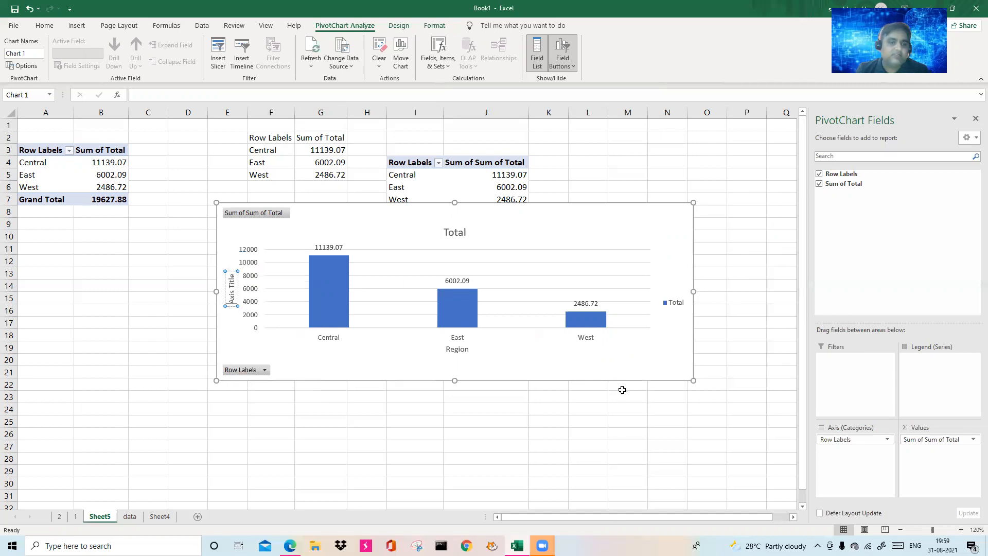
key(BackSpace)
key(BackSpace)
key(BackSpace)
key(BackSpace)
key(BackSpace)
key(BackSpace)
key(BackSpace)
key(BackSpace)
key(BackSpace)
key(BackSpace)
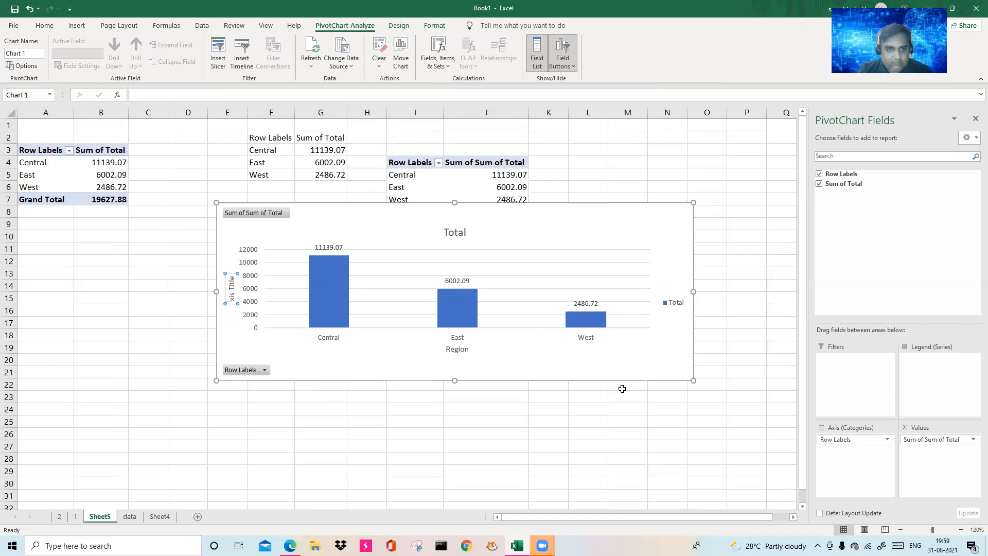
text(Total Sales)
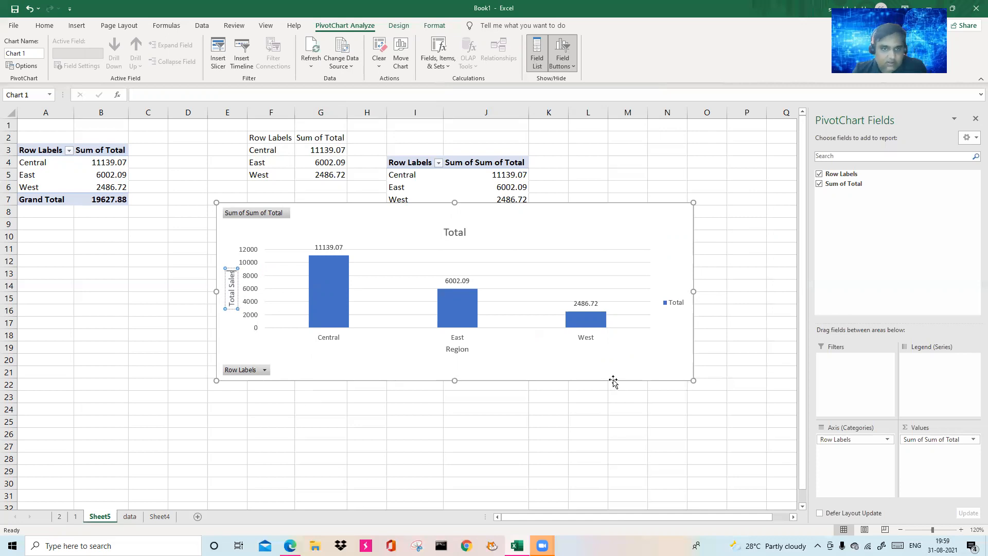
click(669, 226)
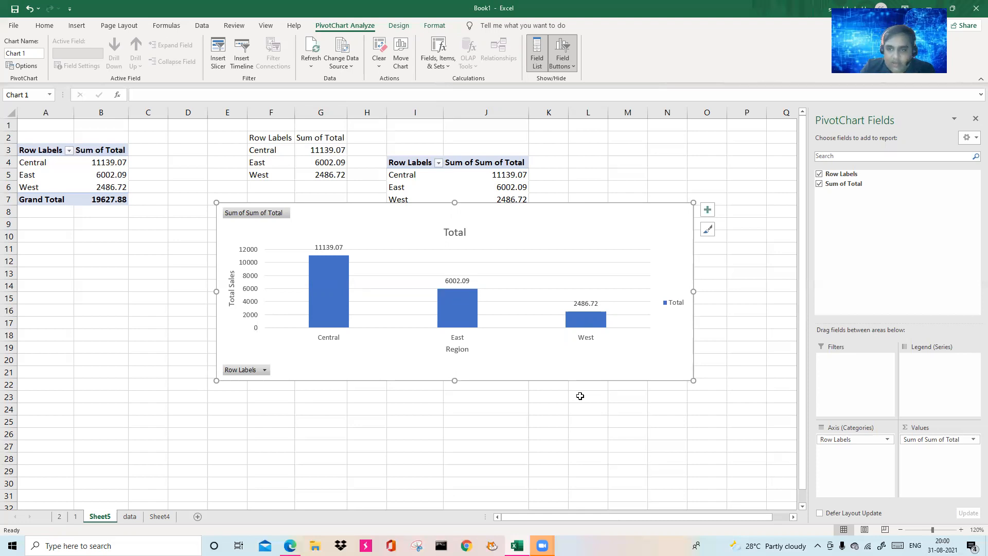
Apply the dark grey gradient chart style with blue columns to the PivotChart.
click(707, 231)
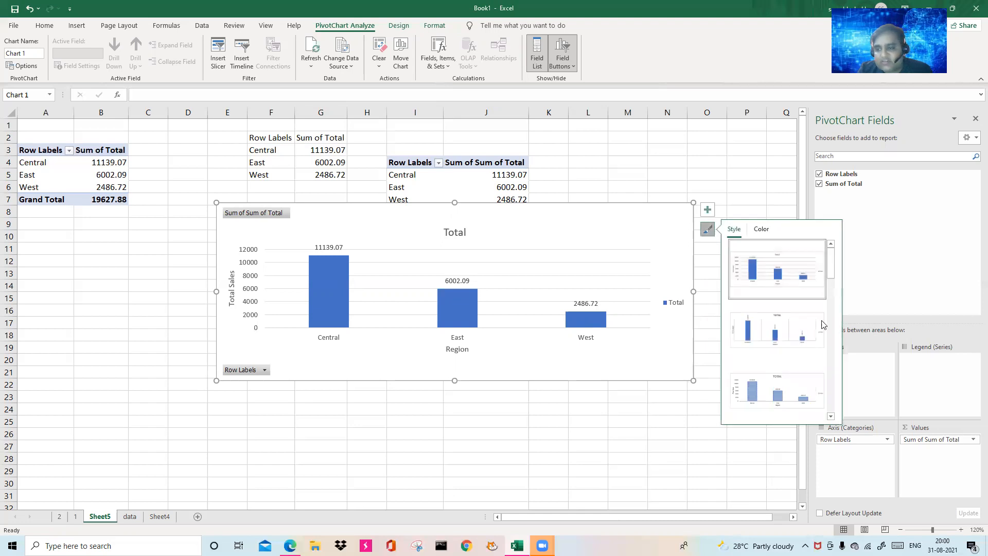
scroll(832, 371, down, 5)
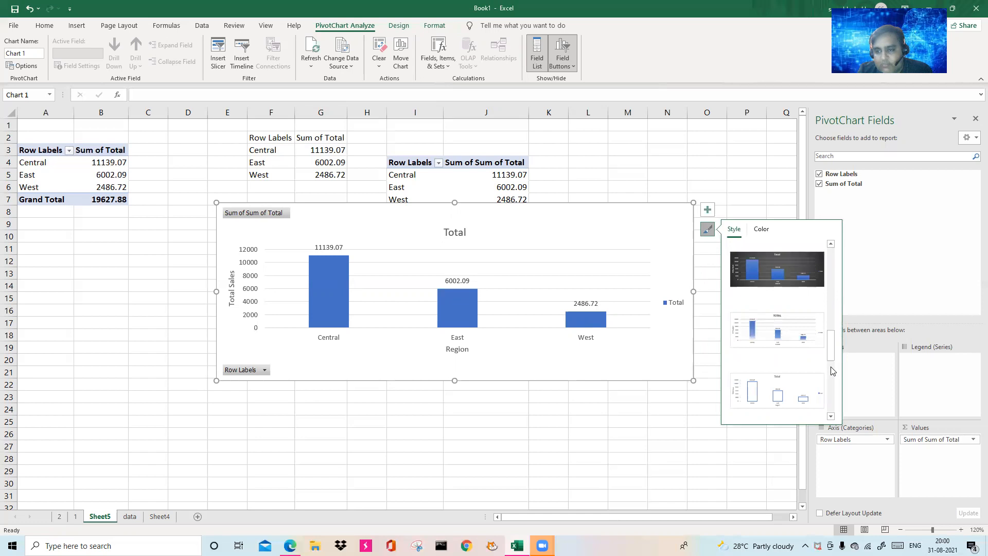
scroll(833, 371, down, 3)
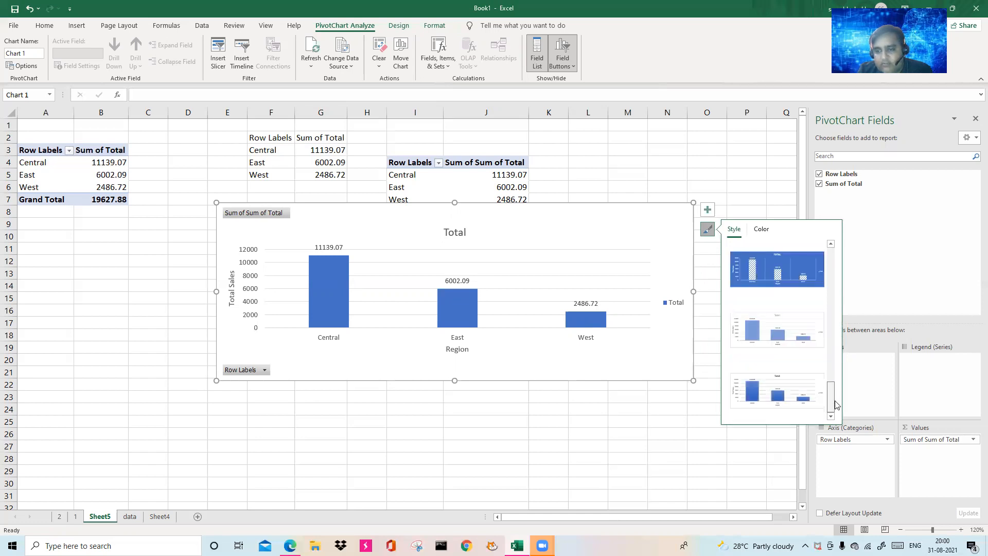
drag(835, 400, 833, 336)
click(811, 324)
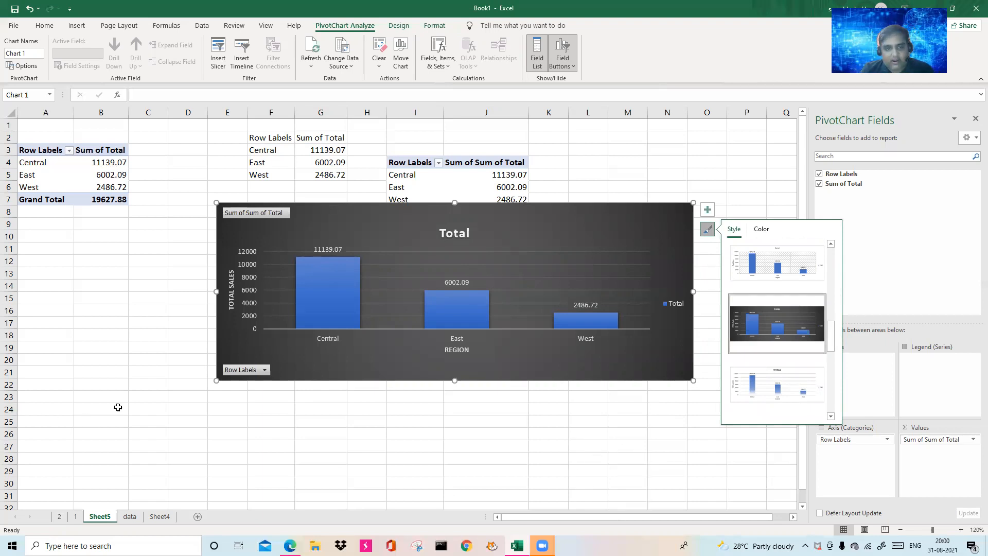
Move the PivotChart left so it starts in column C, and change its title to "Total sales by Region".
click(130, 516)
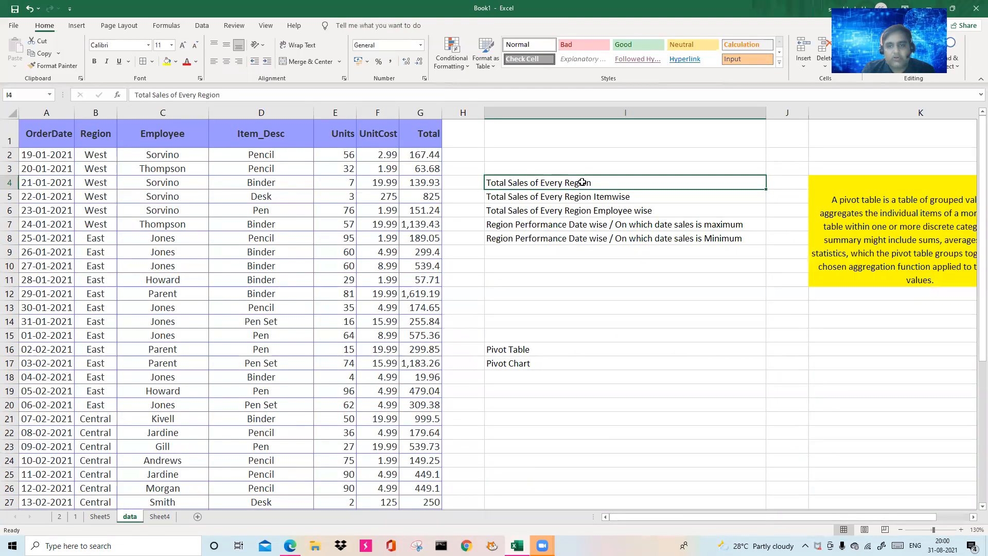
click(100, 515)
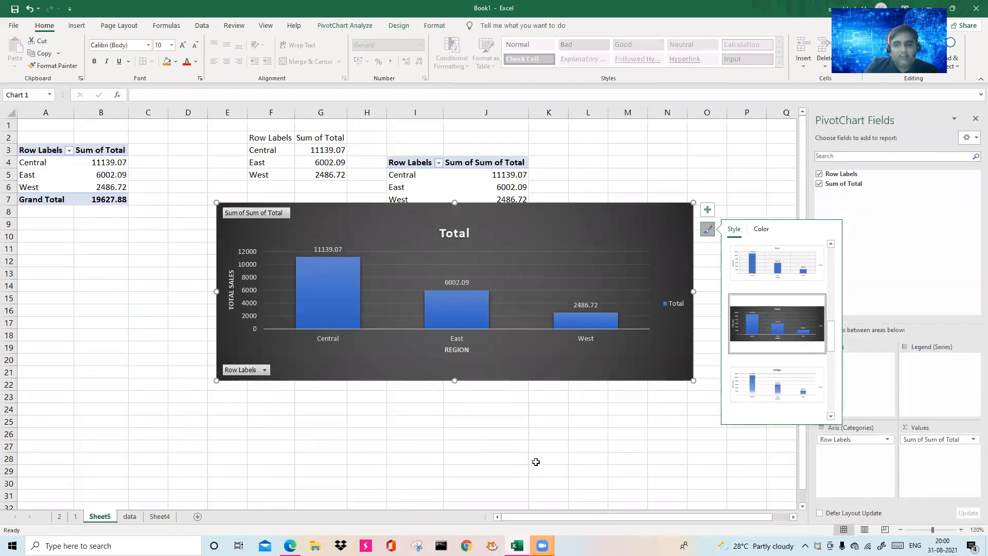
drag(541, 211, 473, 205)
click(383, 224)
right_click(384, 225)
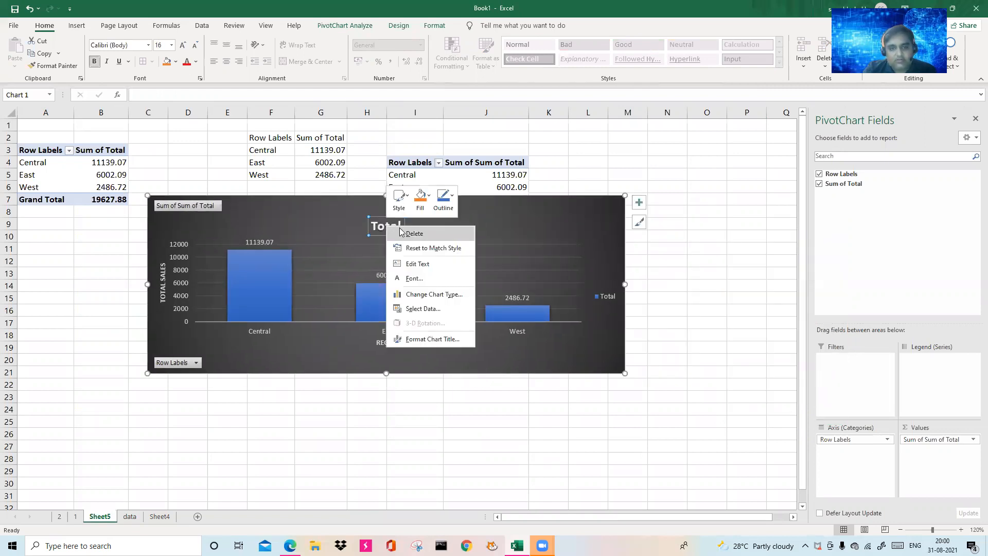
key(Escape)
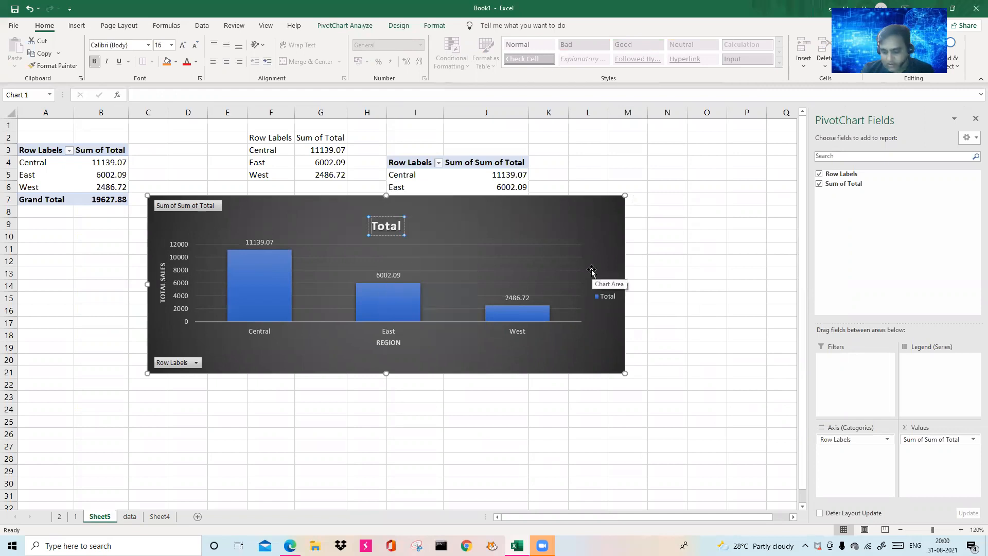
text(sales by Region)
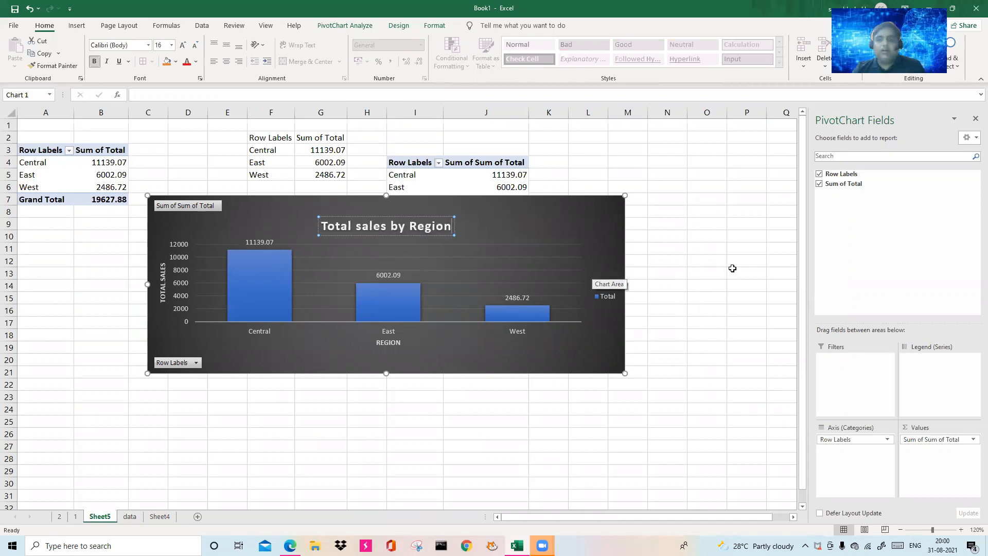
click(722, 269)
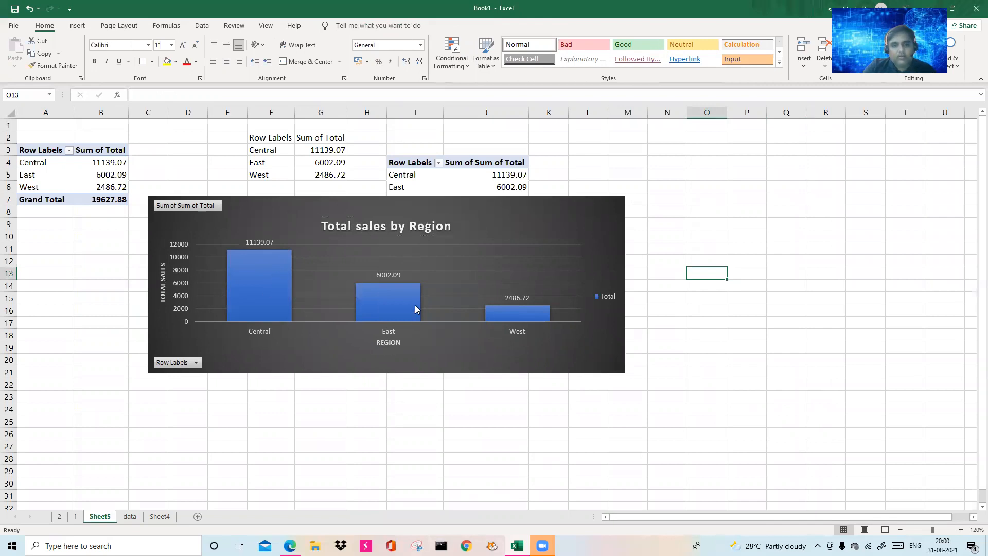
Highlight the question "Total Sales of Every Region" in cell I4 of the data sheet with yellow fill.
mouse_move(416, 308)
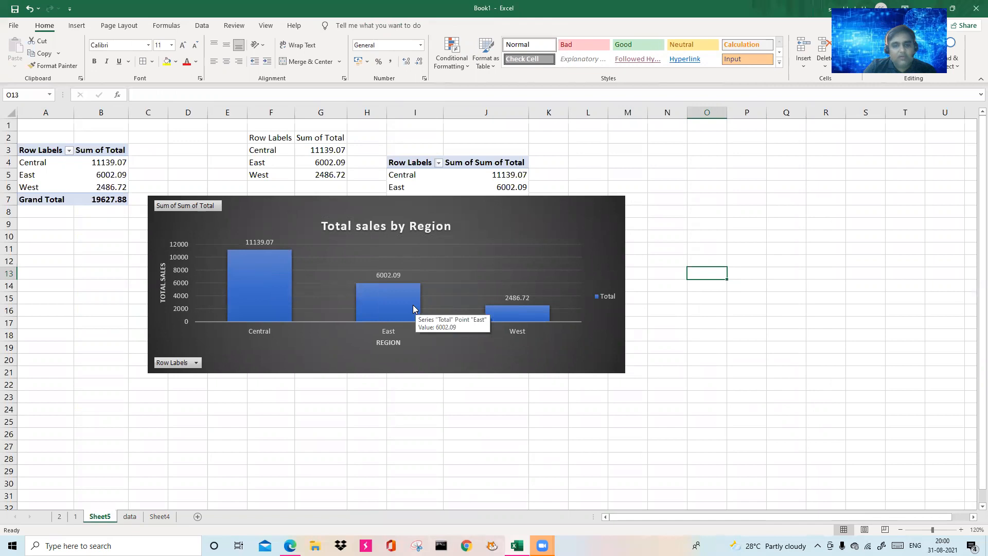
mouse_move(541, 315)
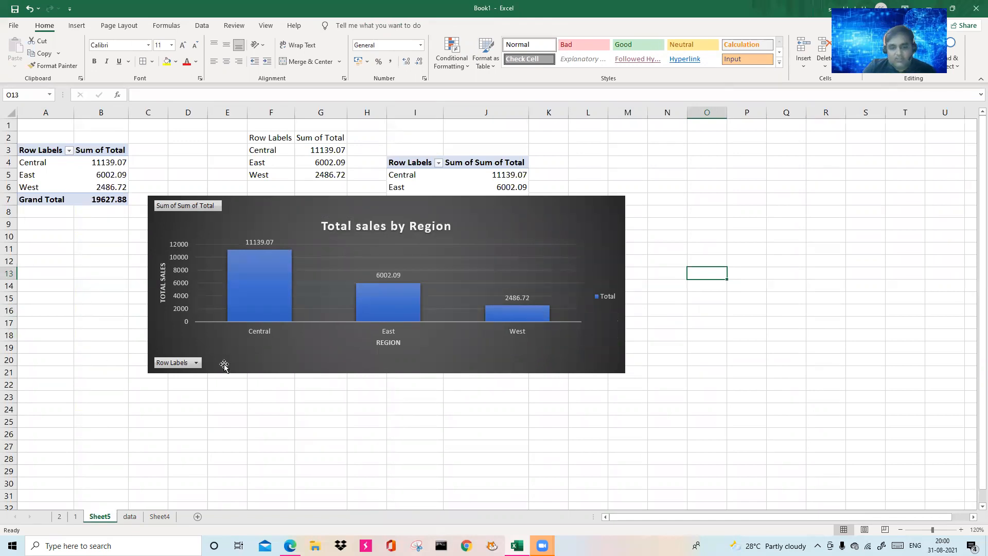
click(130, 516)
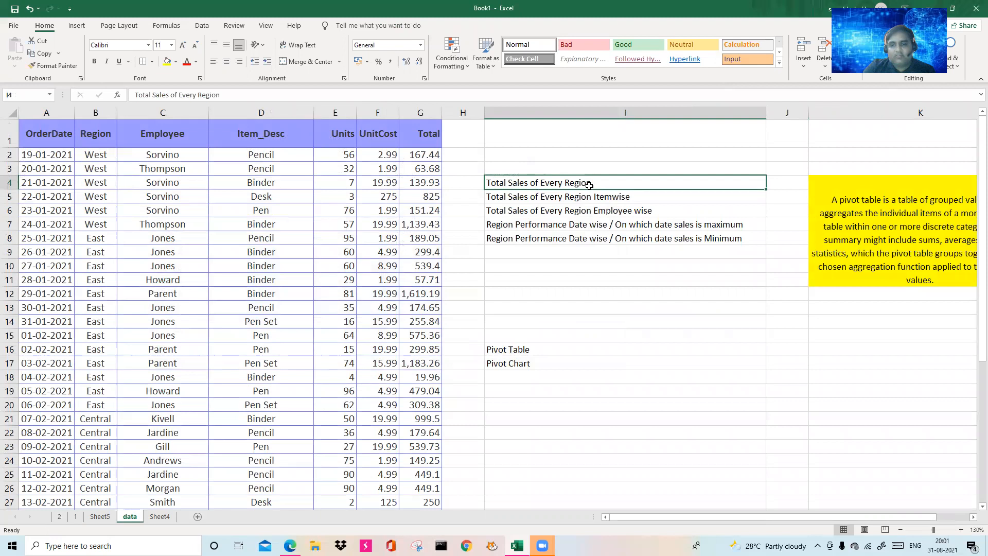
click(166, 61)
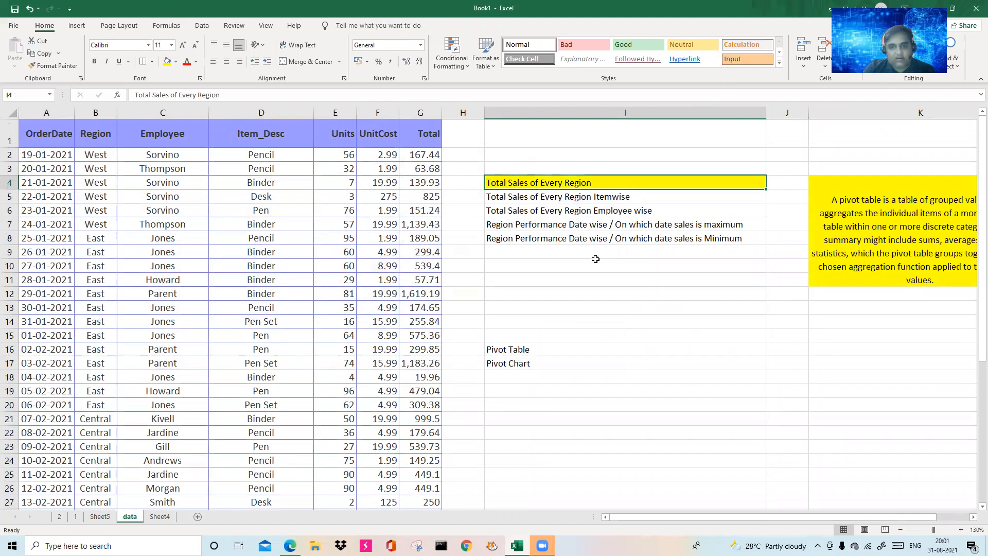
Review the item-wise sales question in I5, the Item_Desc data, and the region PivotChart on Sheet5.
click(559, 201)
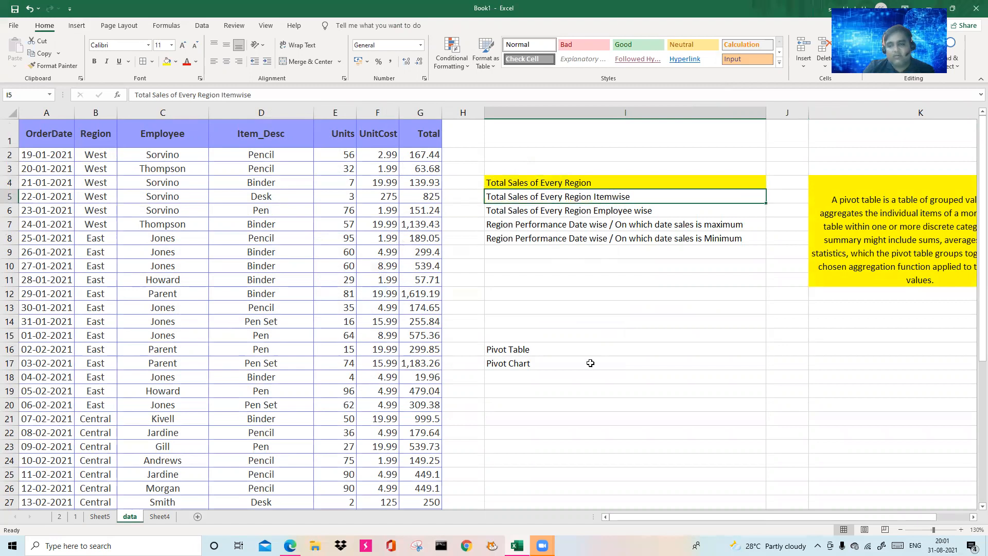
click(257, 181)
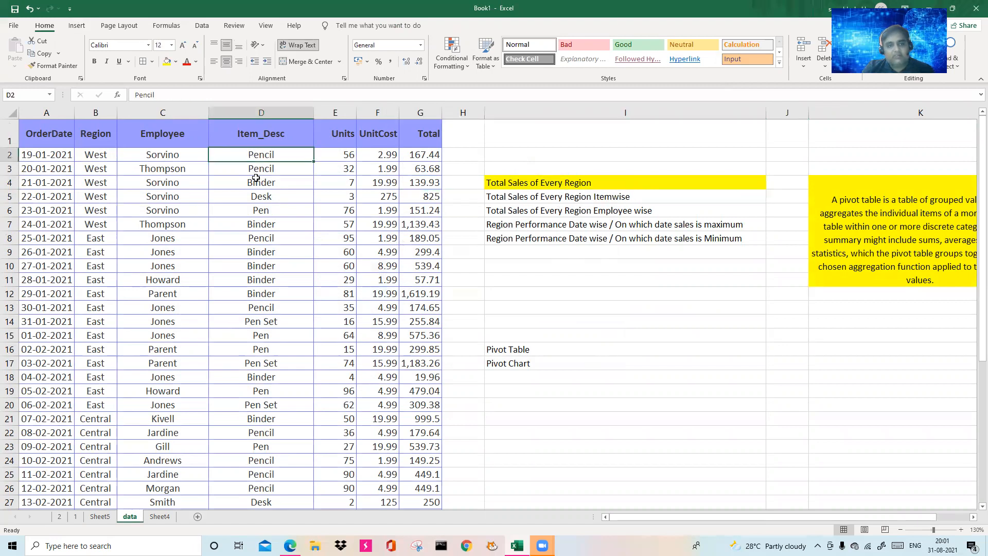
click(268, 198)
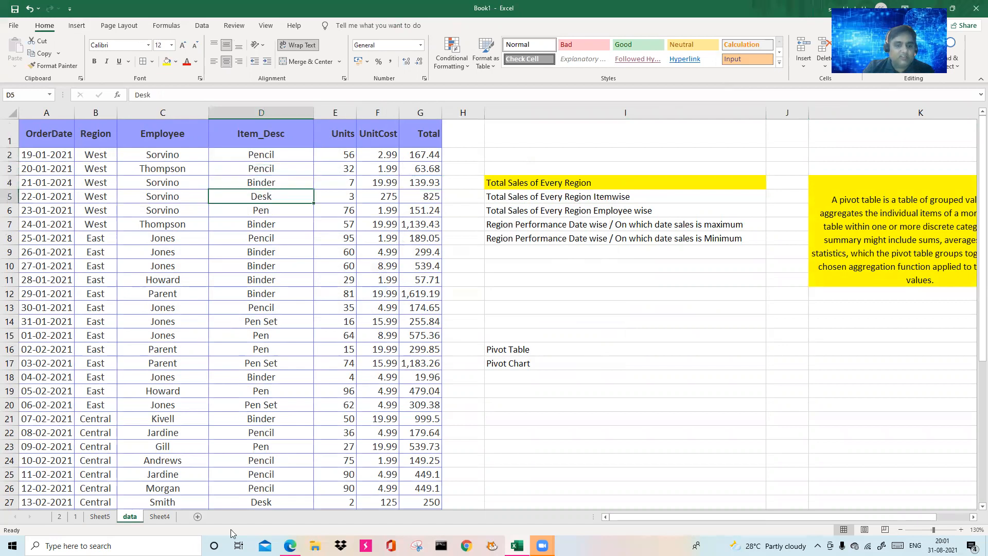
click(166, 517)
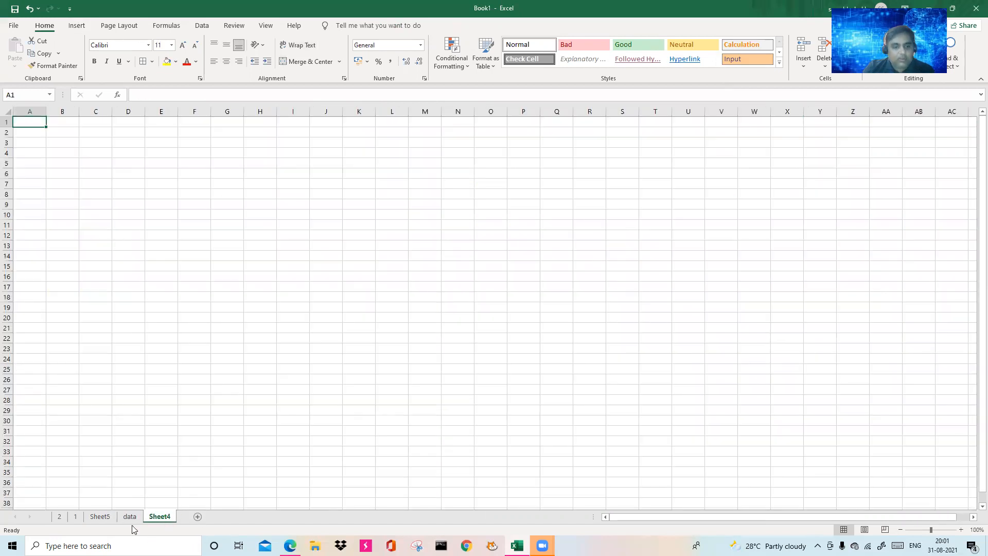
click(101, 516)
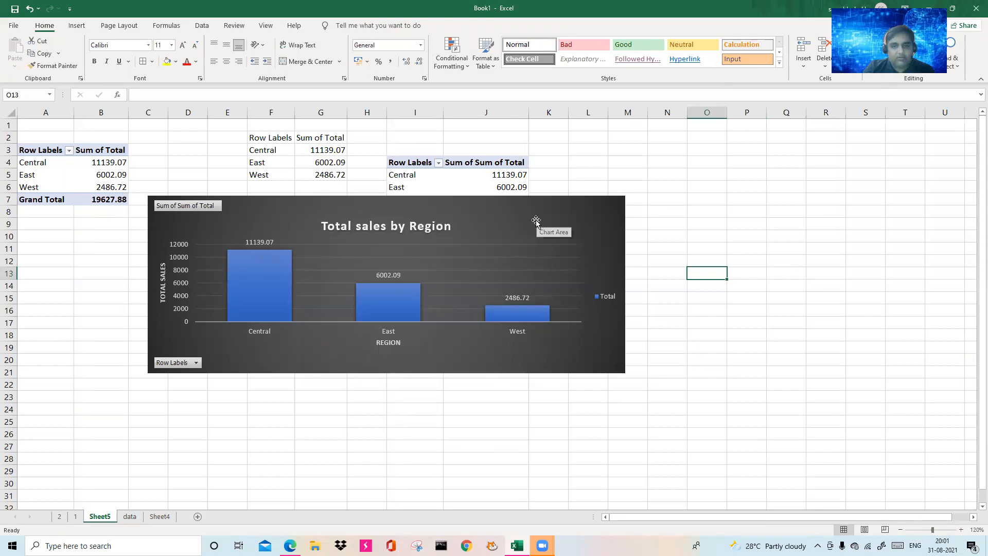
click(137, 520)
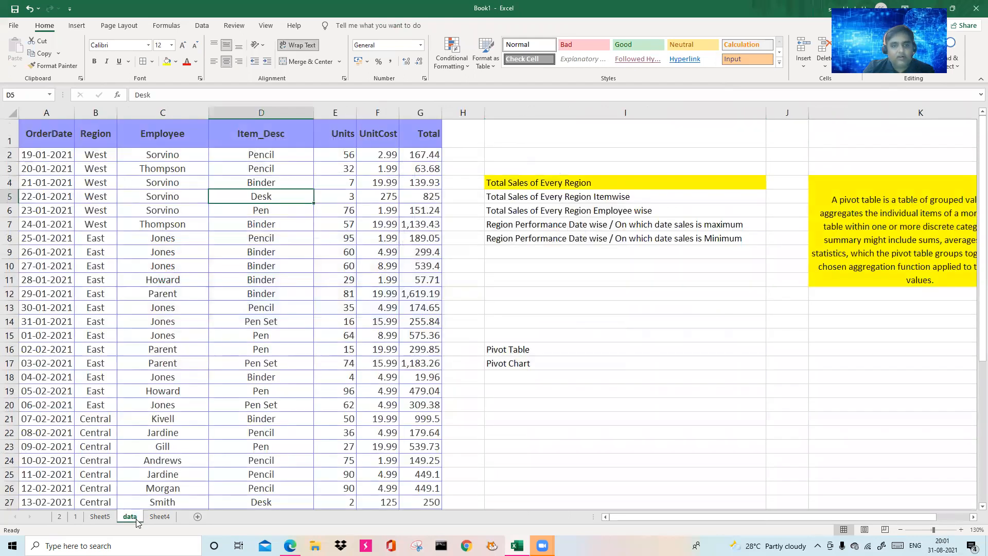
click(625, 197)
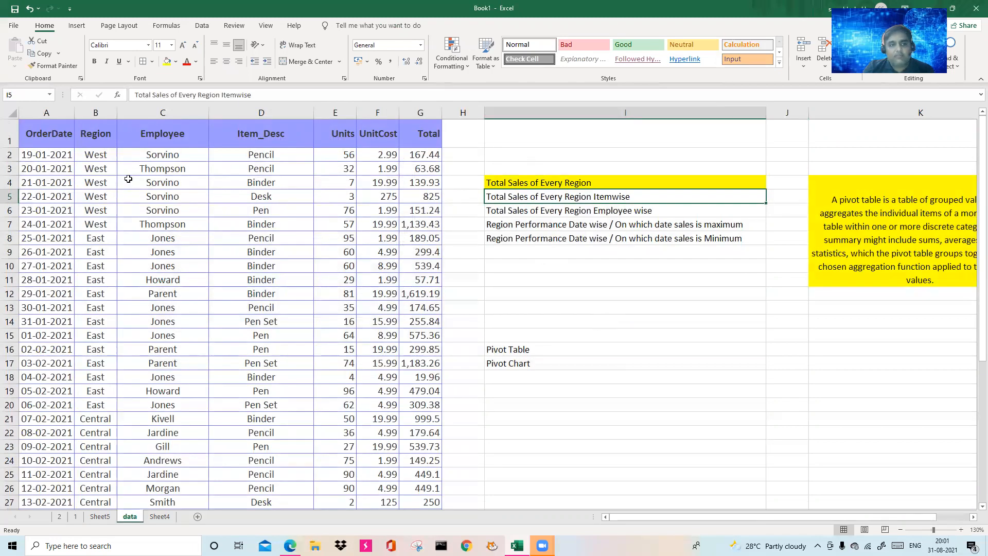
Insert a PivotChart with PivotTable on a new worksheet, using the data sheet's range A1:G44 as source.
click(42, 132)
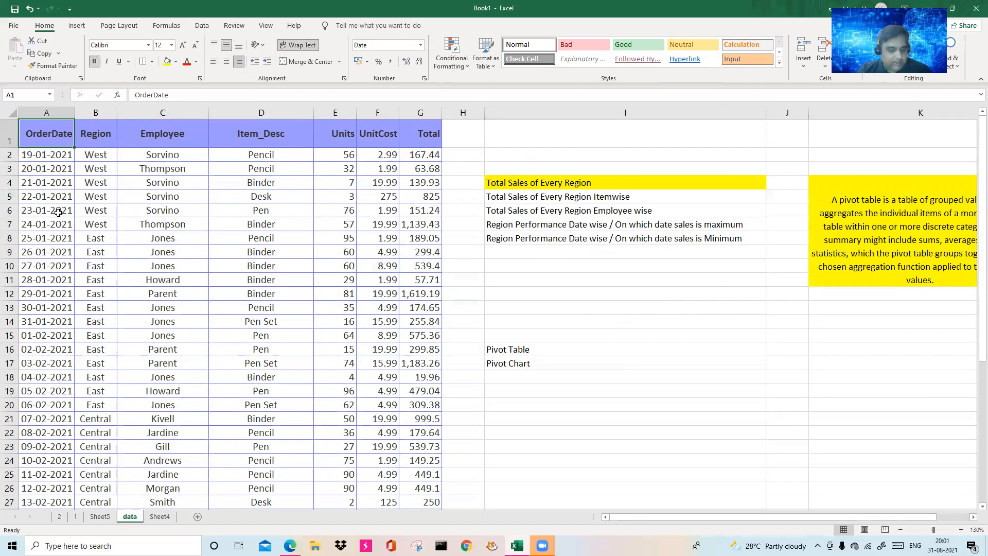
key(ctrl+shift+Right)
key(ctrl+shift+Down)
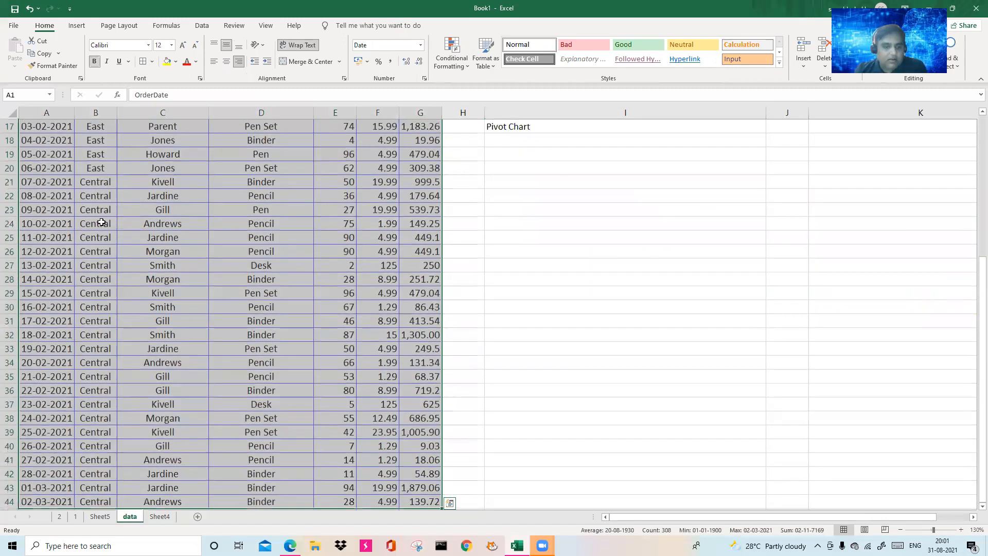
click(73, 29)
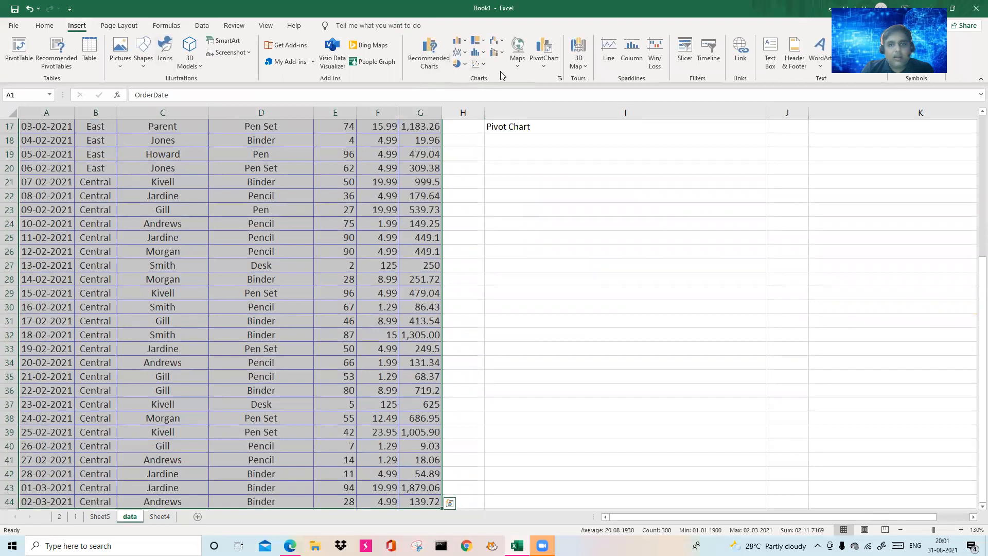
click(544, 67)
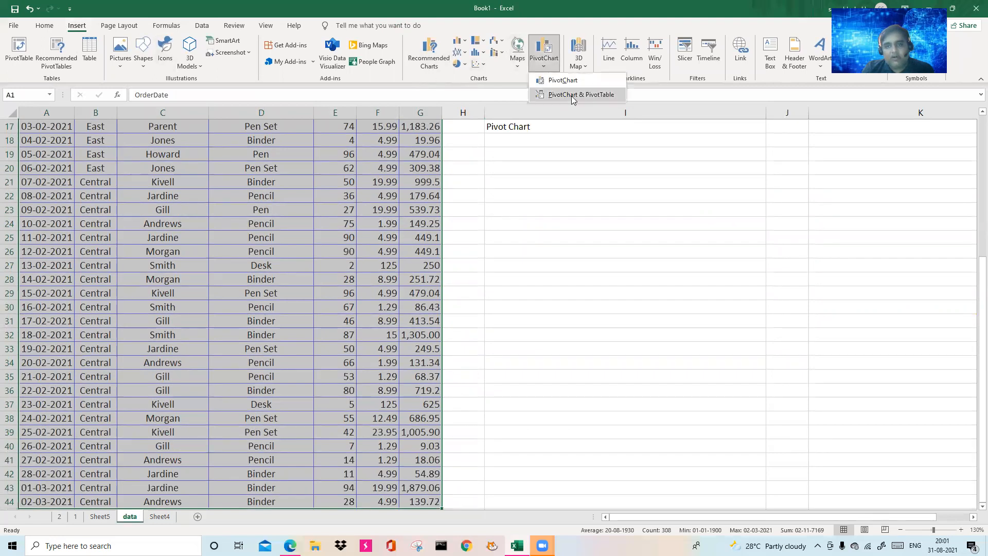
click(601, 94)
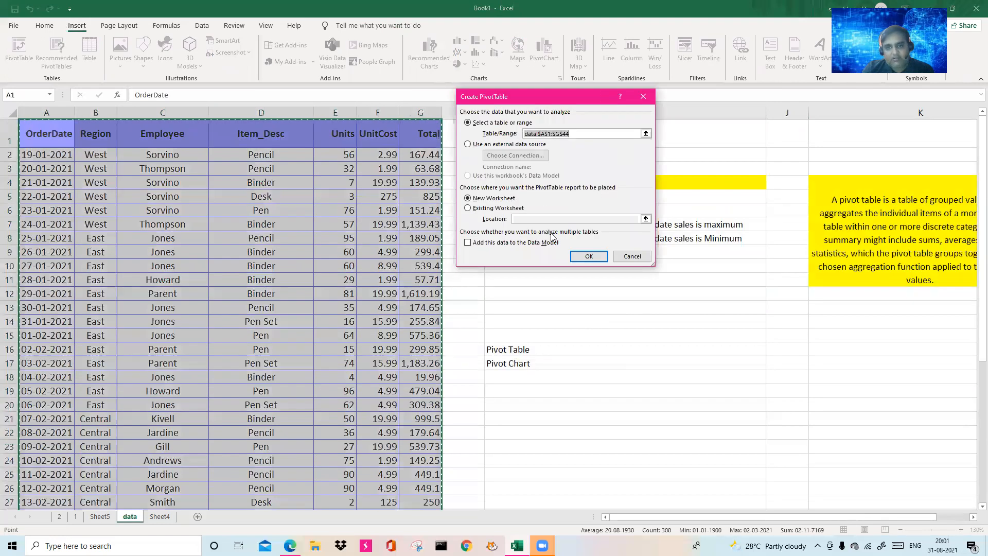
click(588, 256)
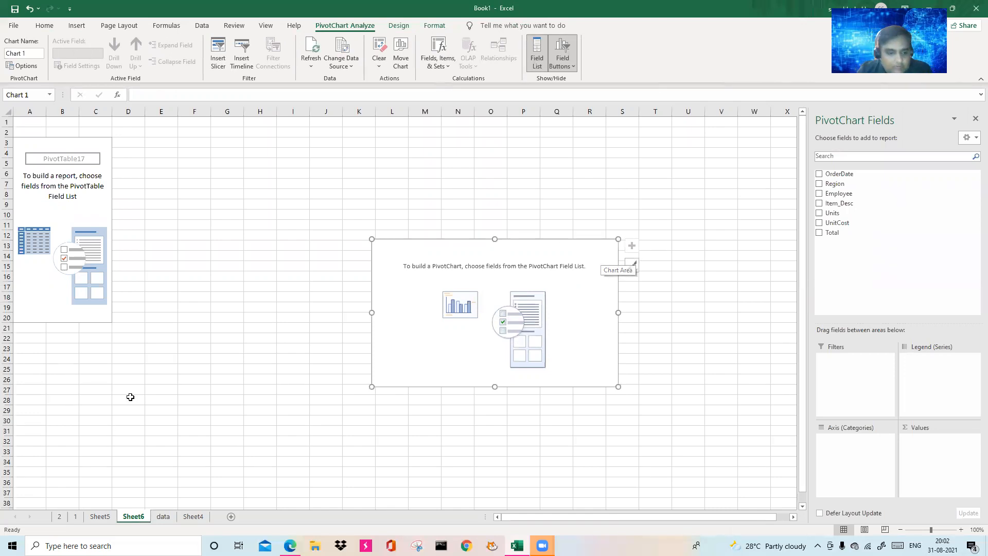
Build the Sheet6 PivotChart for the item-wise question with Total as values and Region, followed by Item_Desc, as axis categories.
click(163, 516)
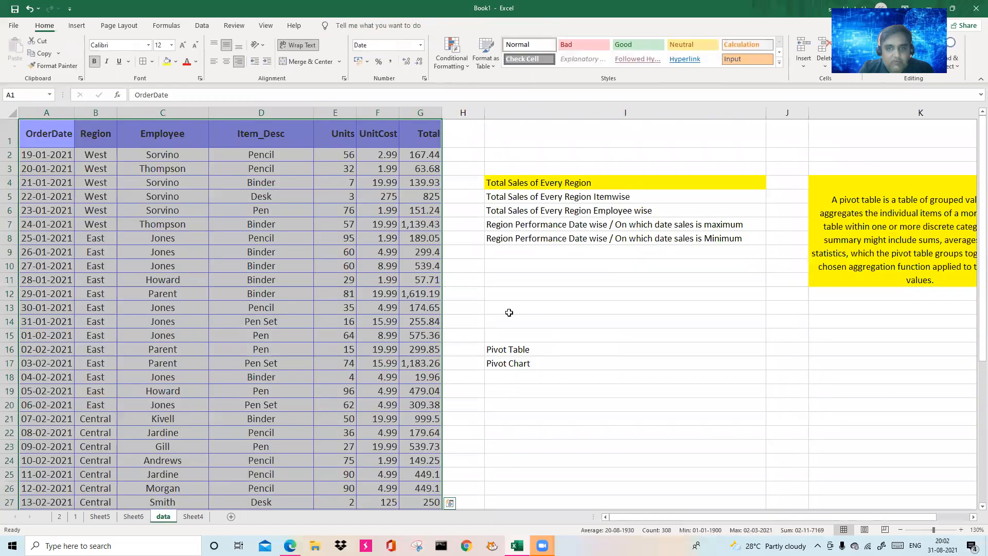
click(545, 203)
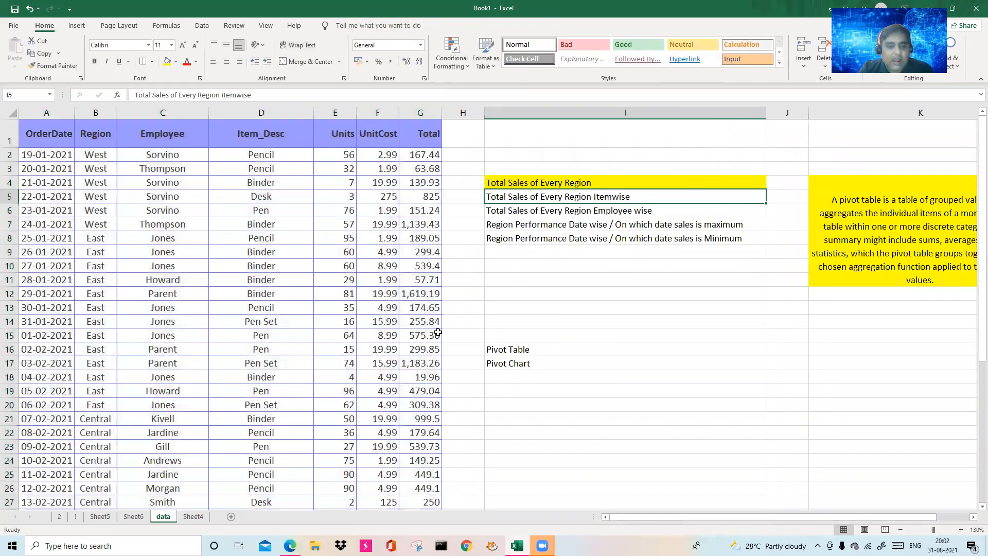
click(133, 517)
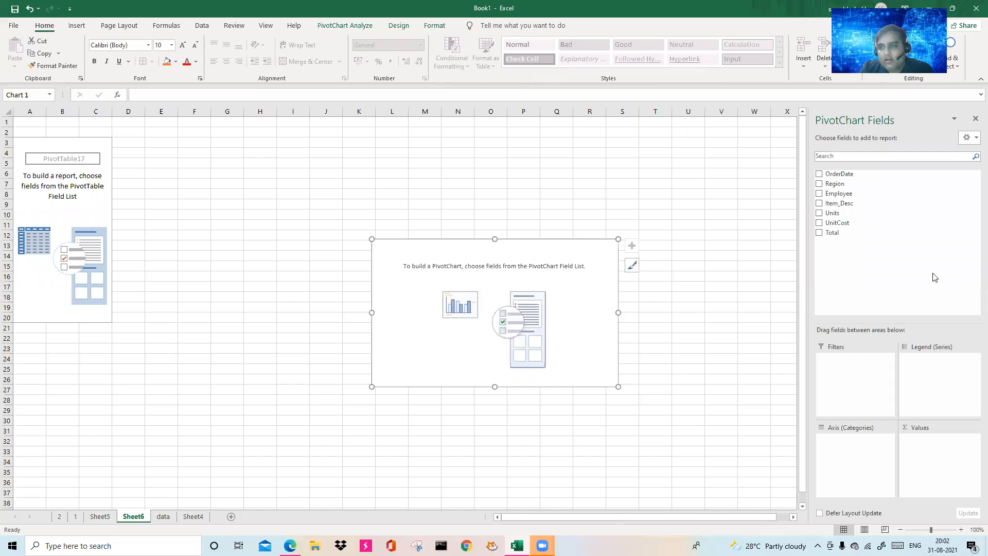
drag(847, 234, 957, 459)
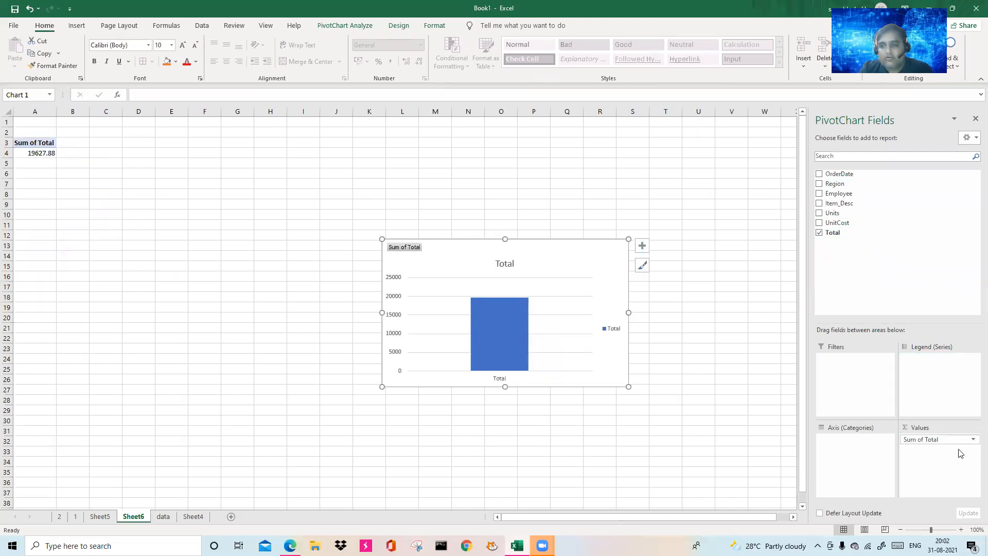
drag(854, 186, 856, 445)
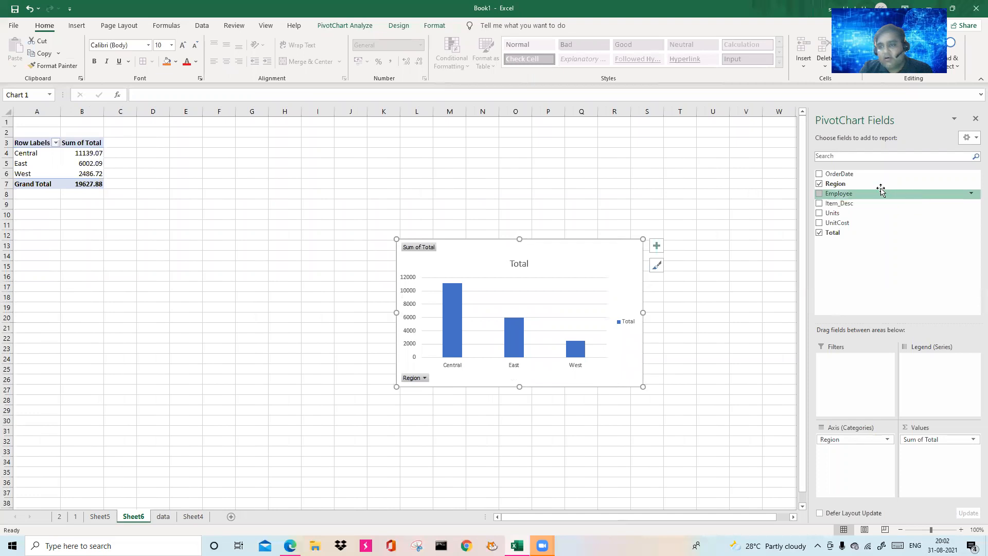
drag(862, 205, 844, 450)
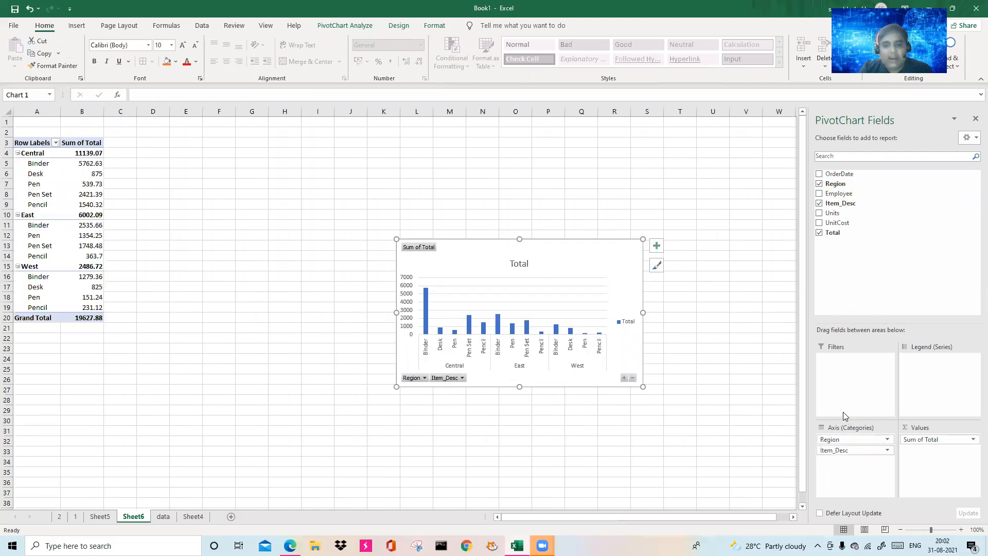
Widen the PivotChart to span about columns G to U, and add axis titles and data labels.
drag(396, 312, 245, 312)
drag(645, 319, 708, 314)
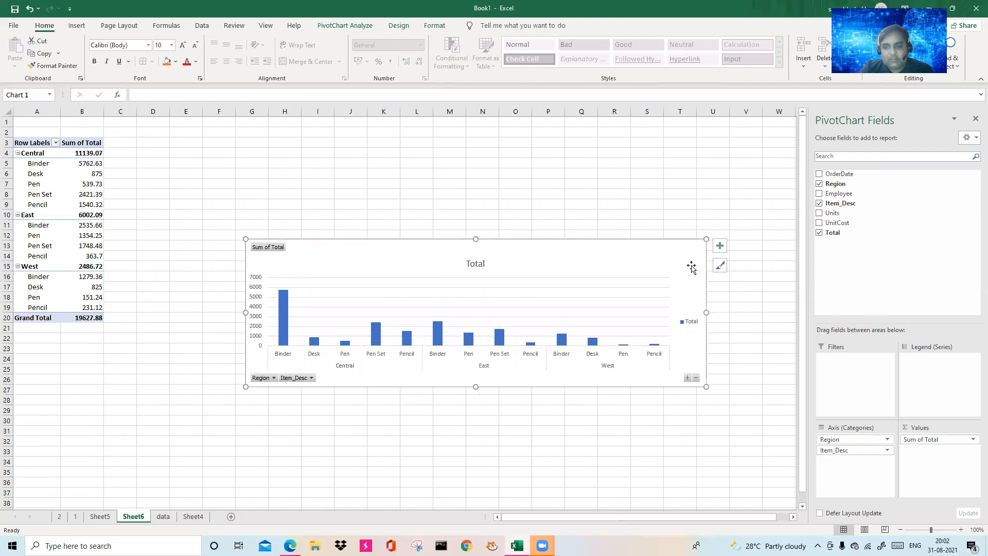
click(719, 247)
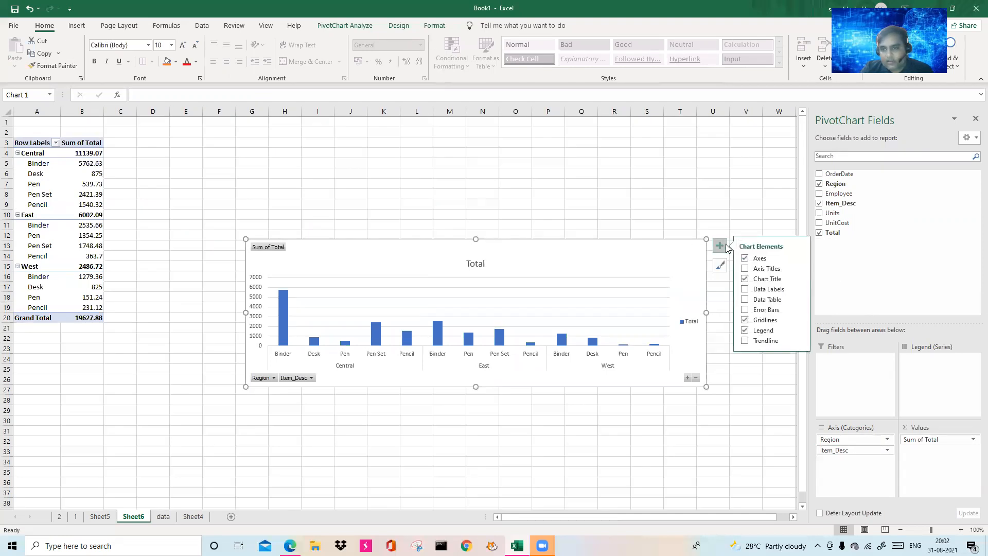
click(745, 268)
click(745, 289)
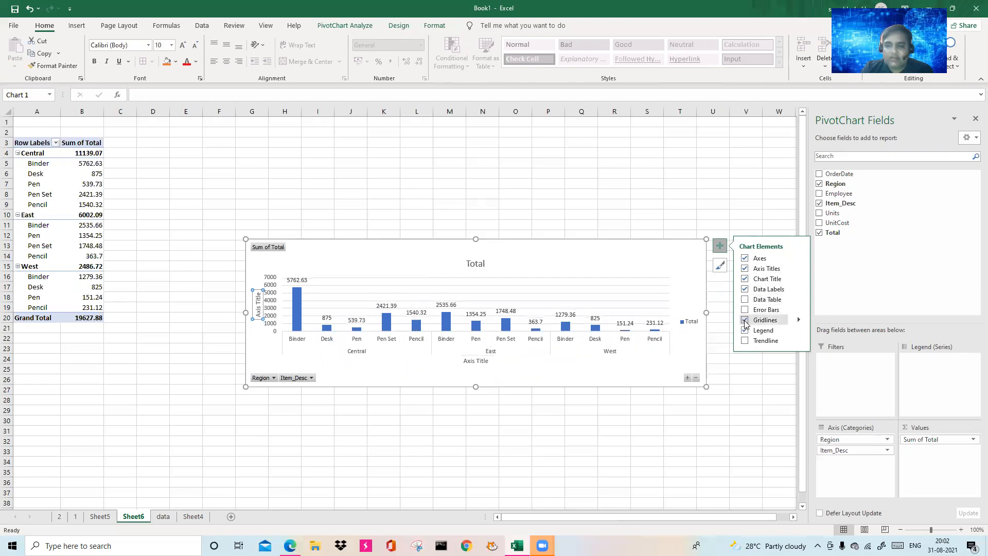
Apply the dark grey gradient chart style with blue columns to the item-wise PivotChart on Sheet6.
click(720, 266)
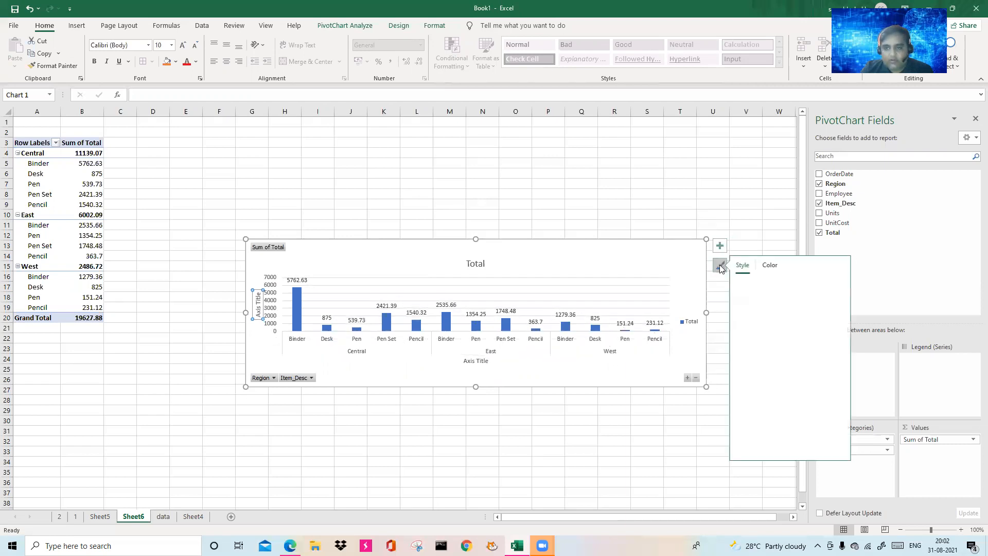
scroll(846, 337, down, 5)
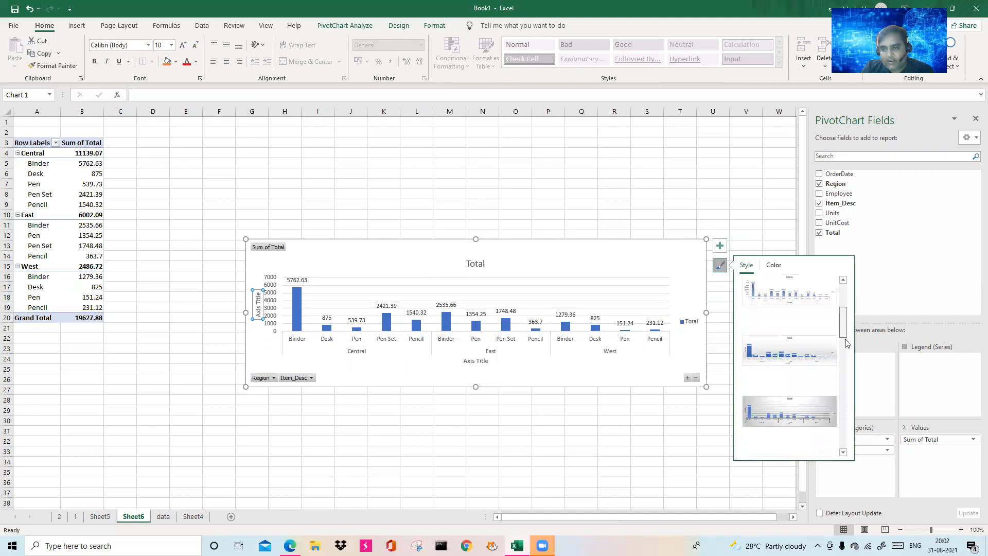
scroll(847, 380, down, 1)
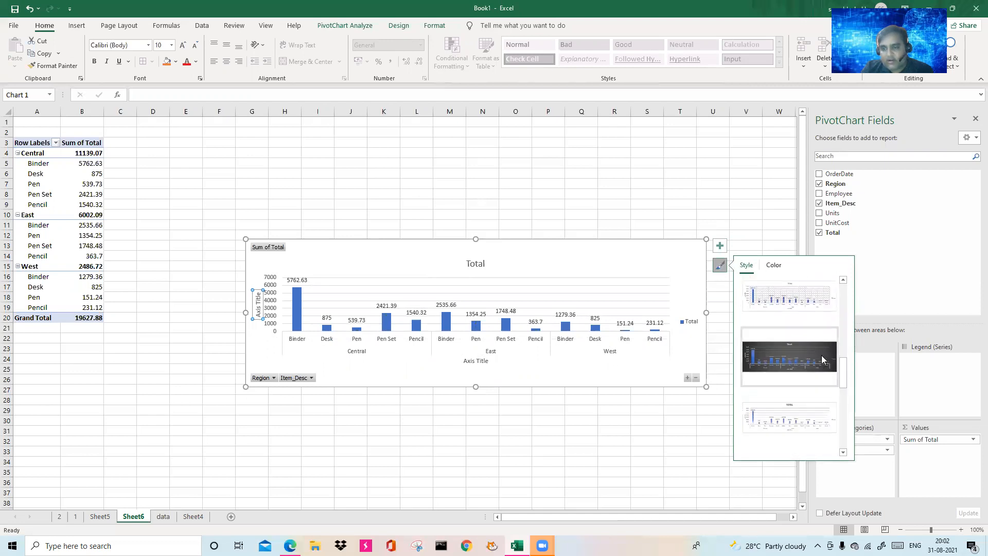
click(826, 360)
Enlarge the PivotChart on both sides and downward so it spans about columns D to W and rows 12 to 32.
drag(245, 311, 149, 311)
drag(703, 312, 757, 312)
drag(452, 388, 452, 441)
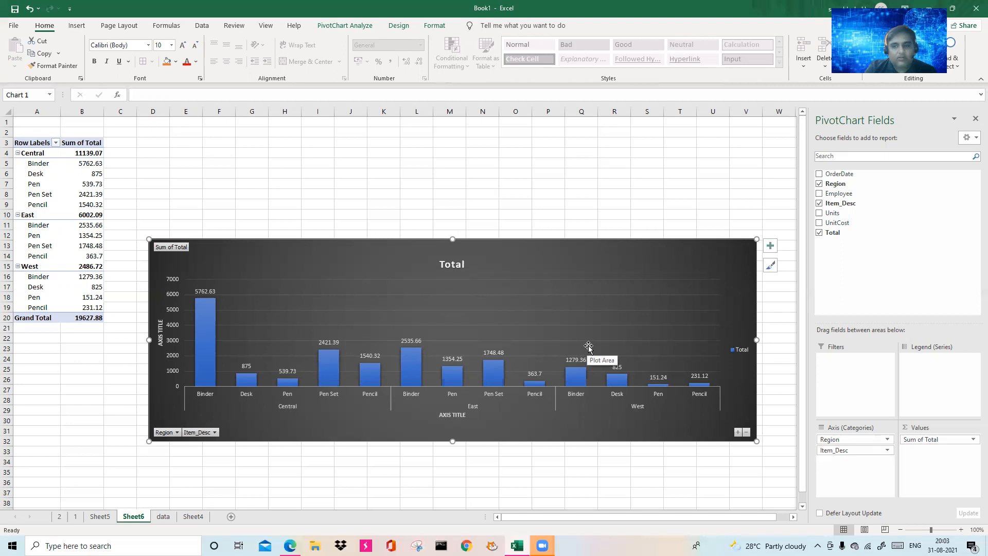
right_click(744, 259)
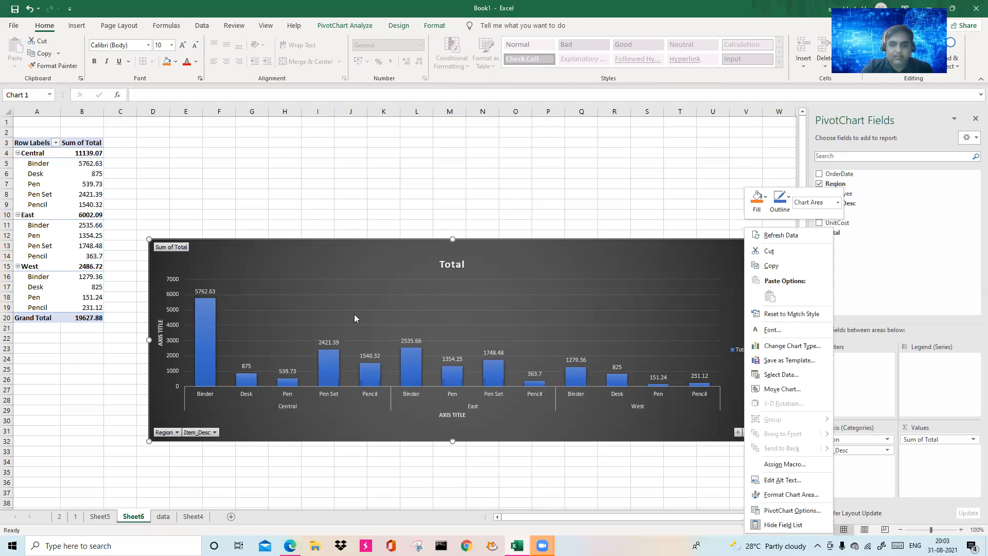
click(651, 191)
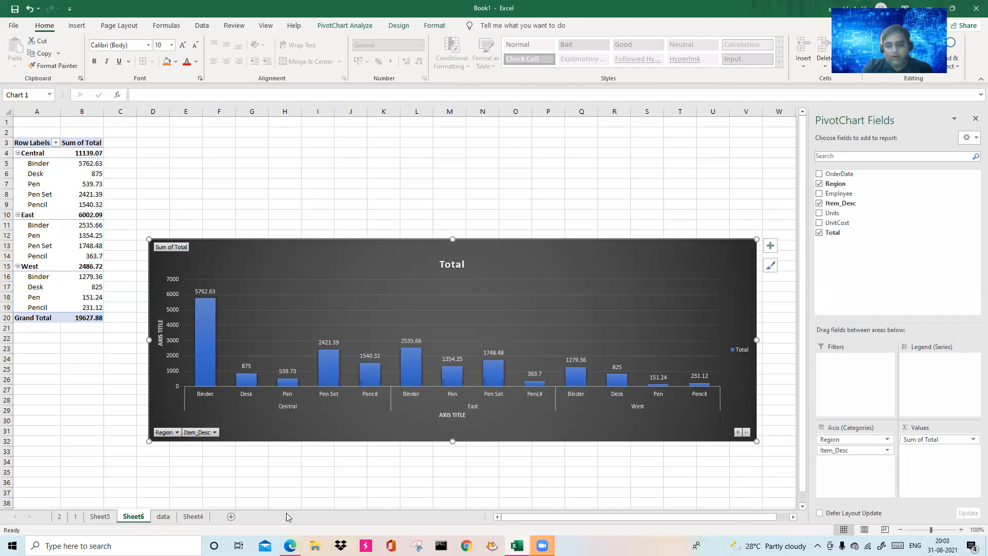
Highlight the question "Total Sales of Every Region Itemwise" in cell I5 of the data sheet with yellow fill.
click(163, 517)
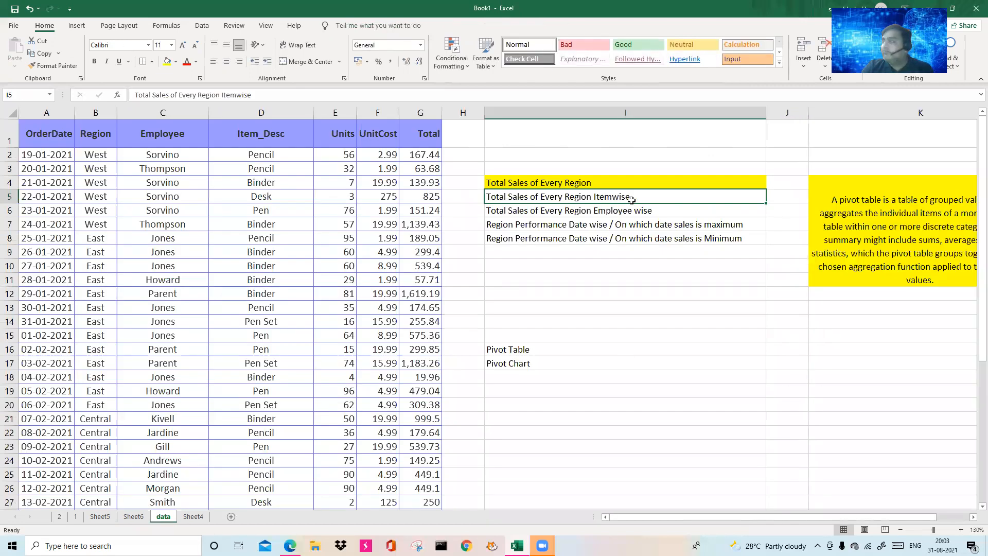
click(167, 61)
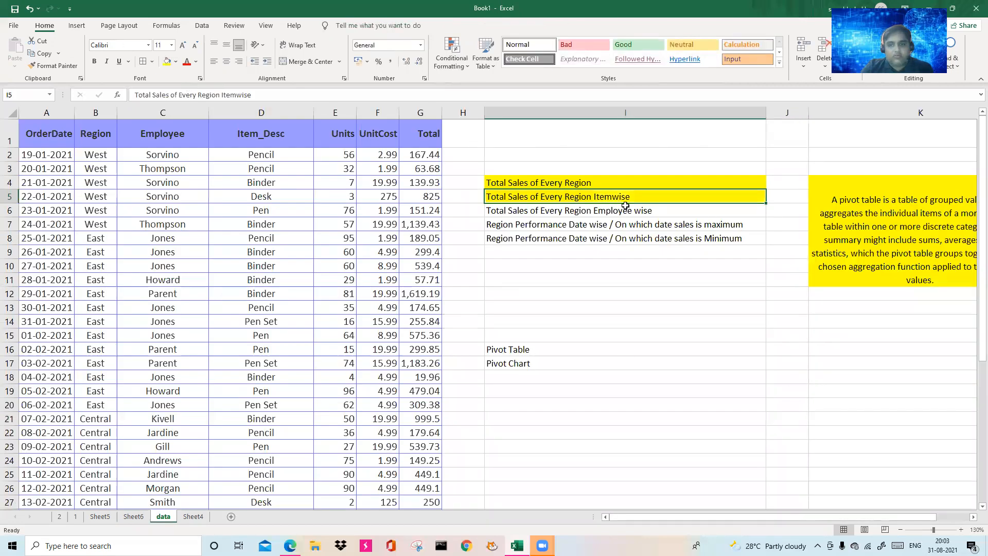
click(133, 517)
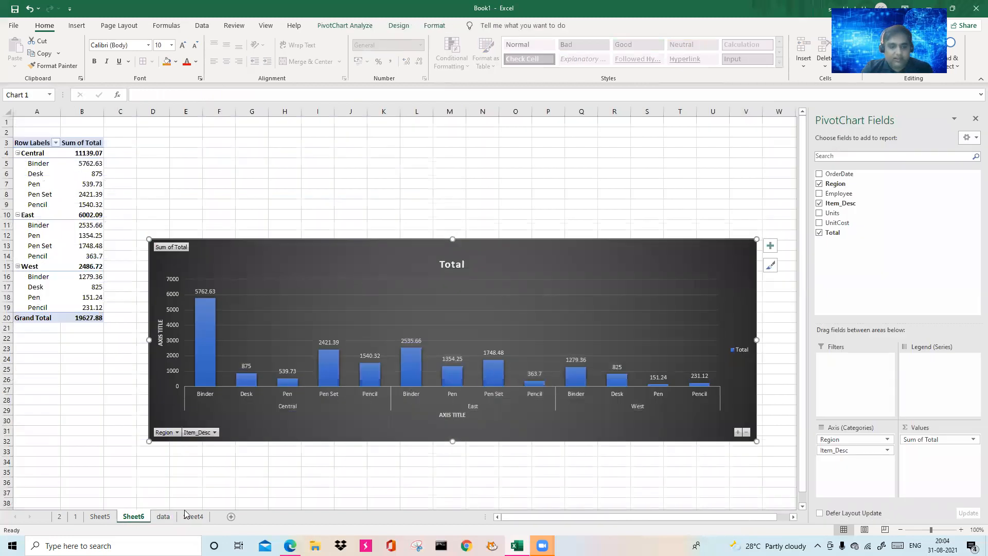
click(163, 517)
Replace Item_Desc with Employee beneath Region in the Sheet6 PivotChart's axis categories to answer the employee-wise question in I6.
click(599, 211)
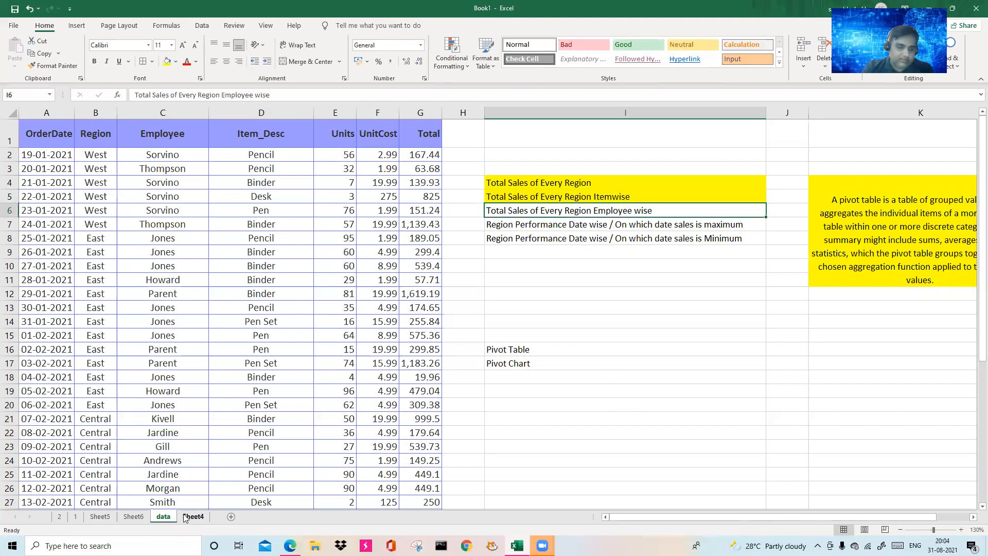
click(134, 516)
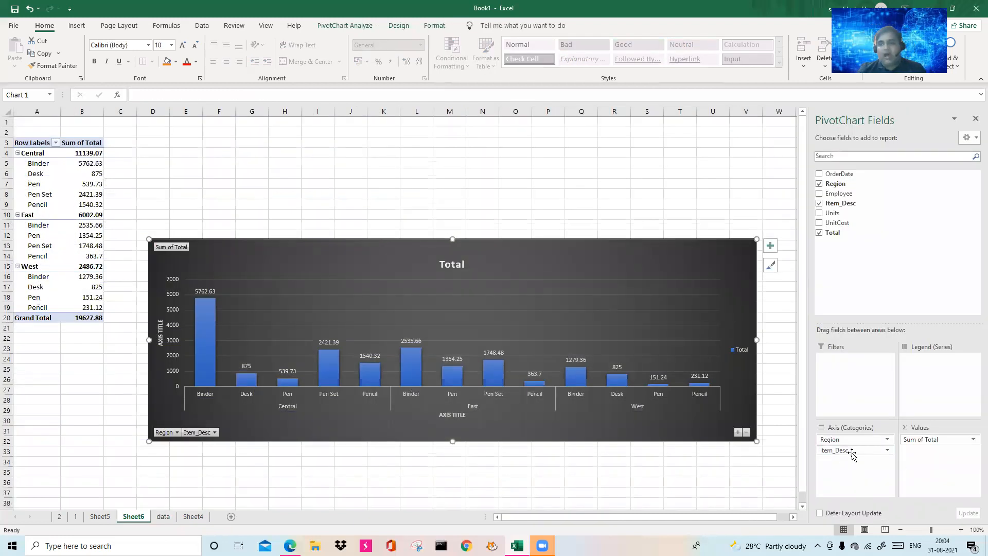
drag(851, 452, 779, 488)
drag(848, 198, 847, 475)
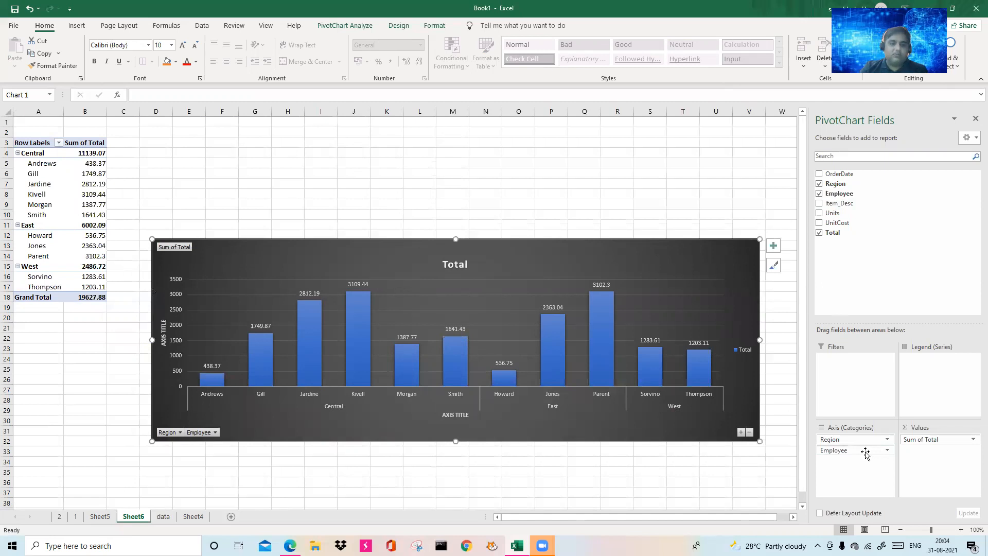
drag(512, 246, 524, 112)
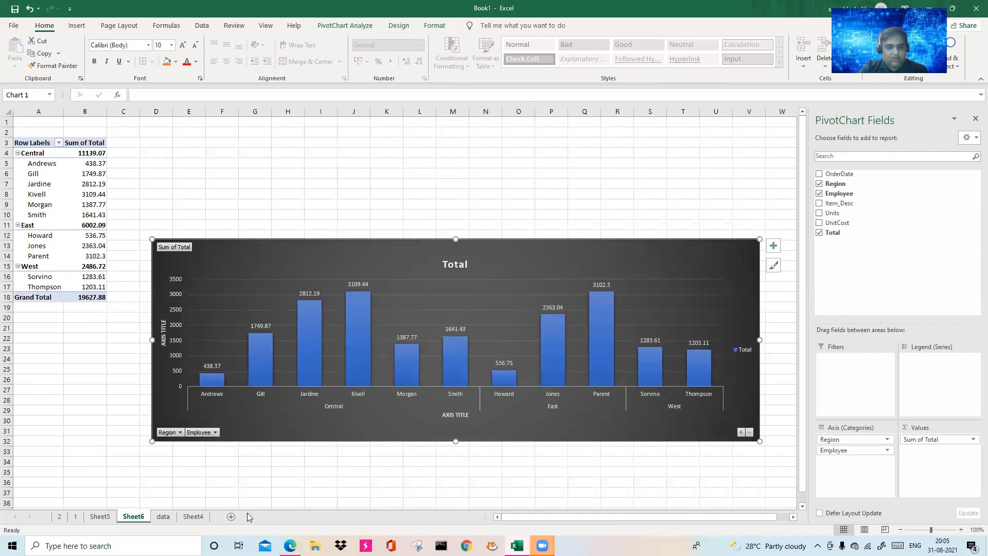
Highlight the question "Total Sales of Every Region Employee wise" in cell I6 of the data sheet with yellow fill.
click(163, 516)
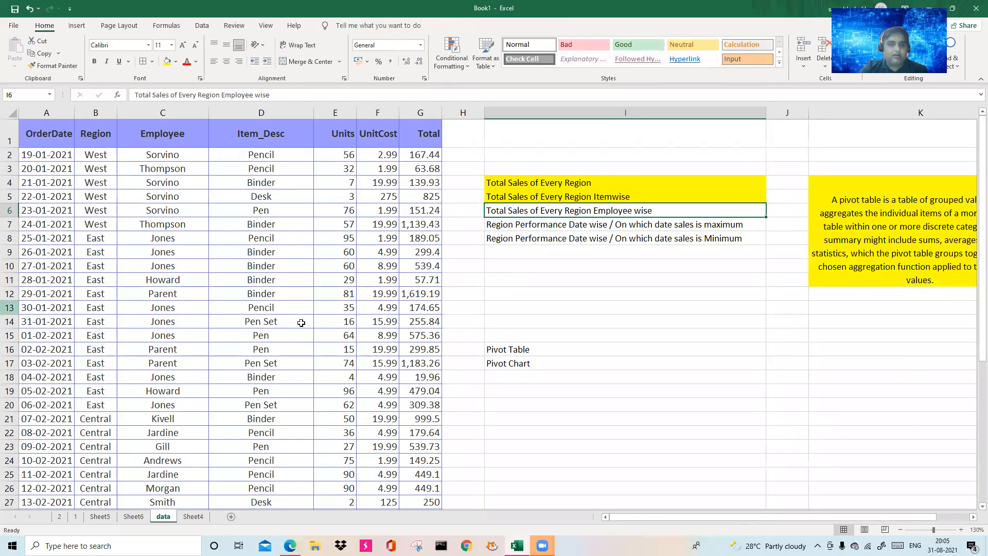
click(134, 516)
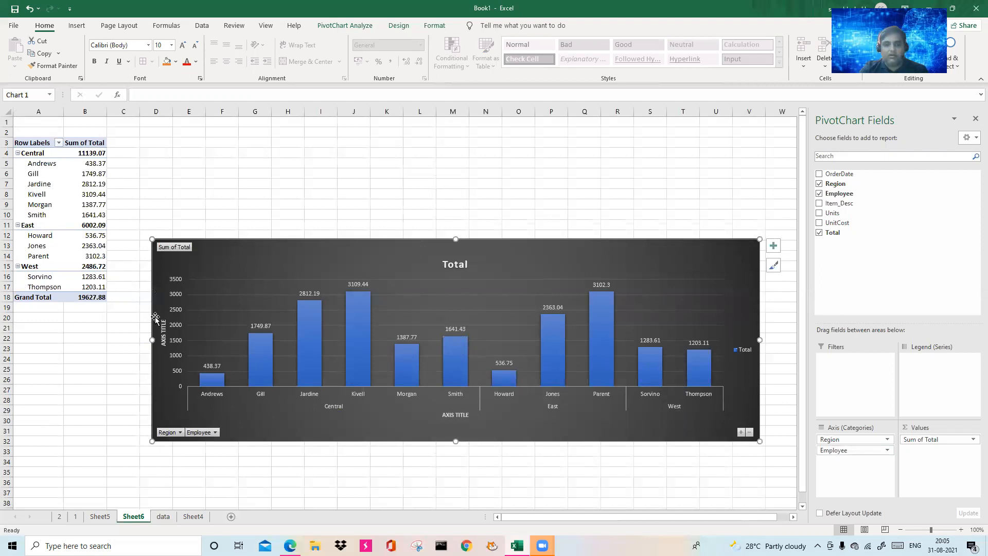
click(163, 516)
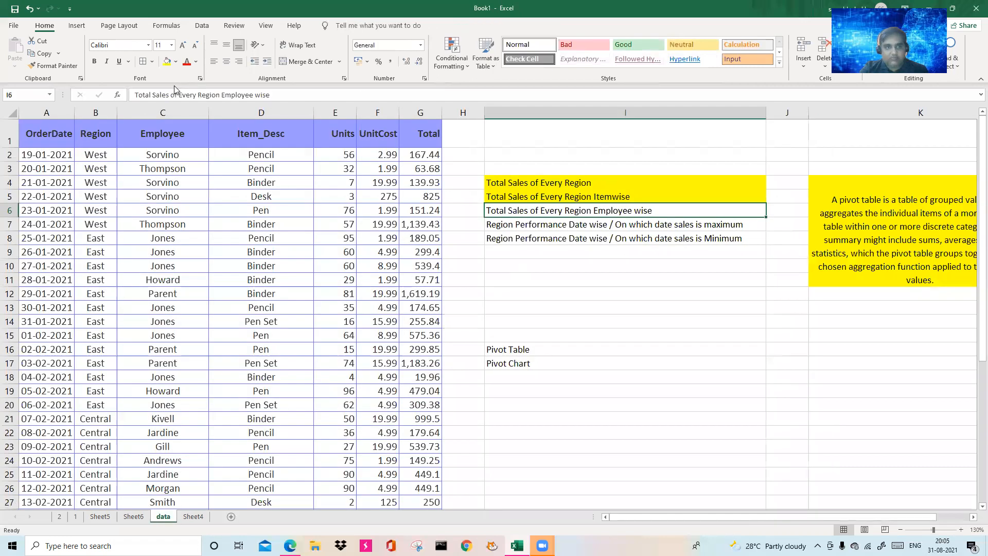
click(167, 62)
Replace Employee with OrderDate beneath Region in the Sheet6 PivotChart's axis categories to answer the date-wise questions in I7 and I8.
click(550, 222)
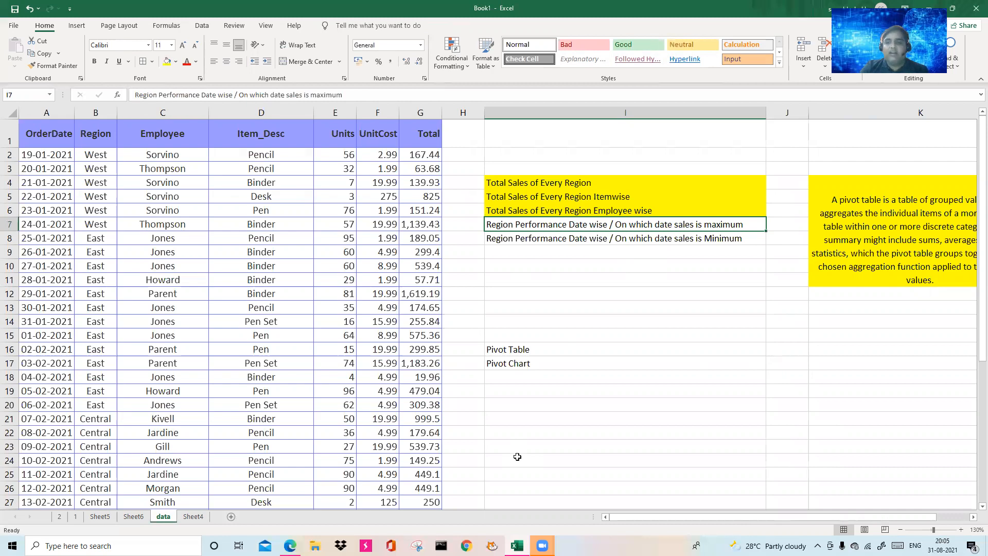
click(569, 235)
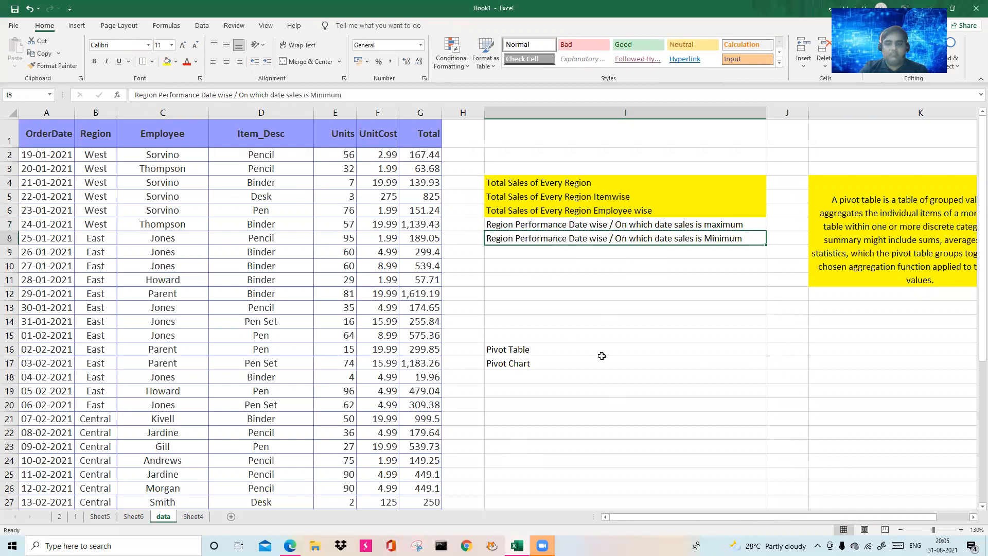
click(195, 520)
click(130, 520)
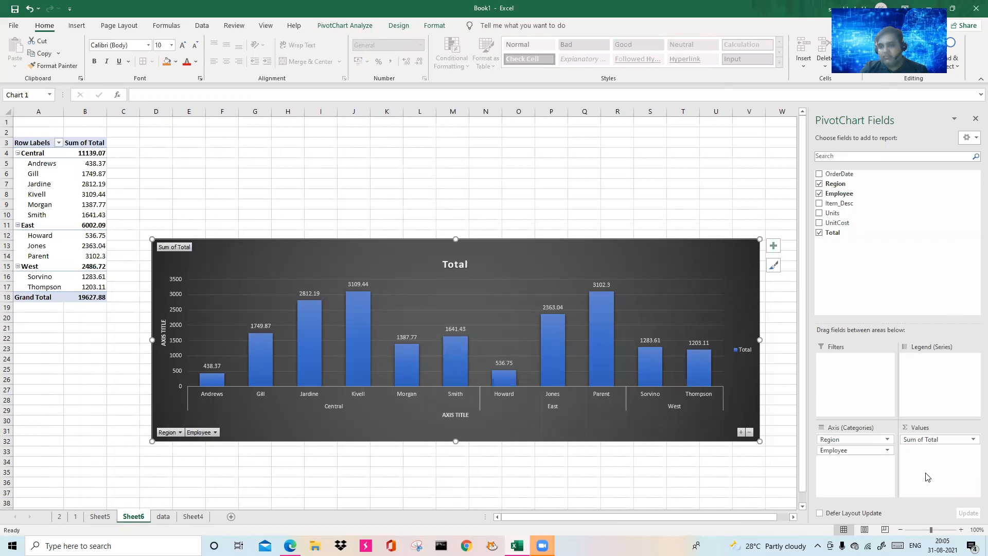
drag(860, 451, 761, 468)
drag(852, 171, 756, 460)
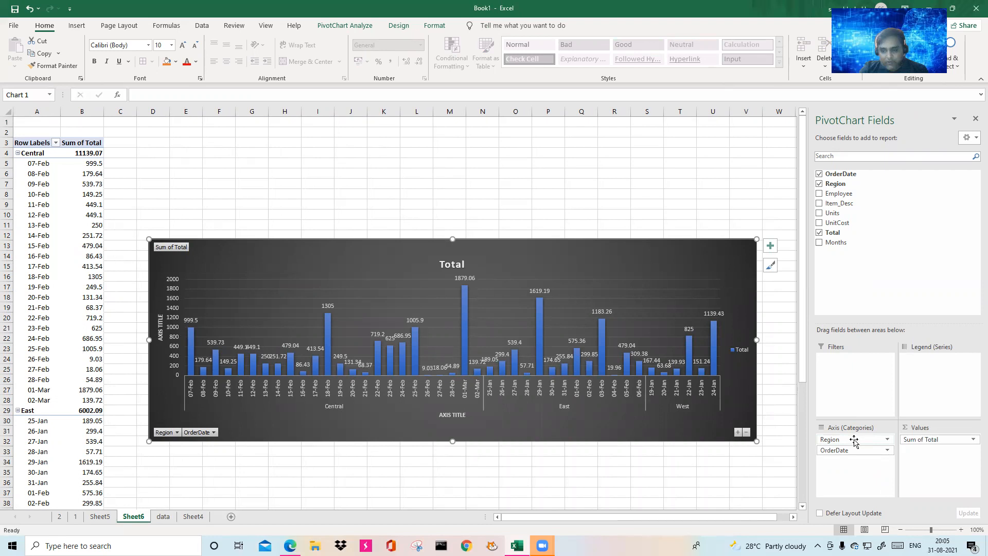
Move Region from the axis categories to the report filters and filter the Sheet6 pivot to Central.
drag(855, 440, 855, 364)
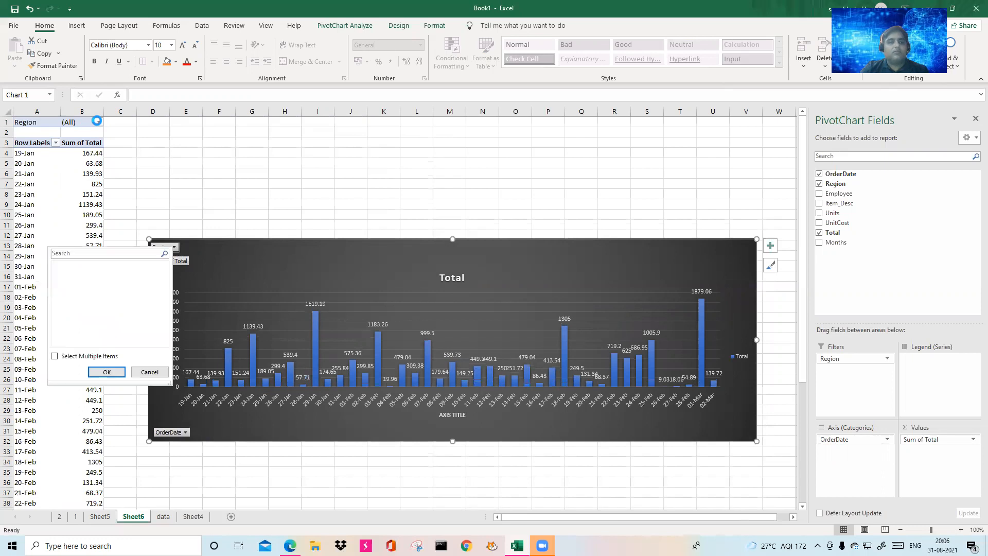
click(98, 122)
click(99, 122)
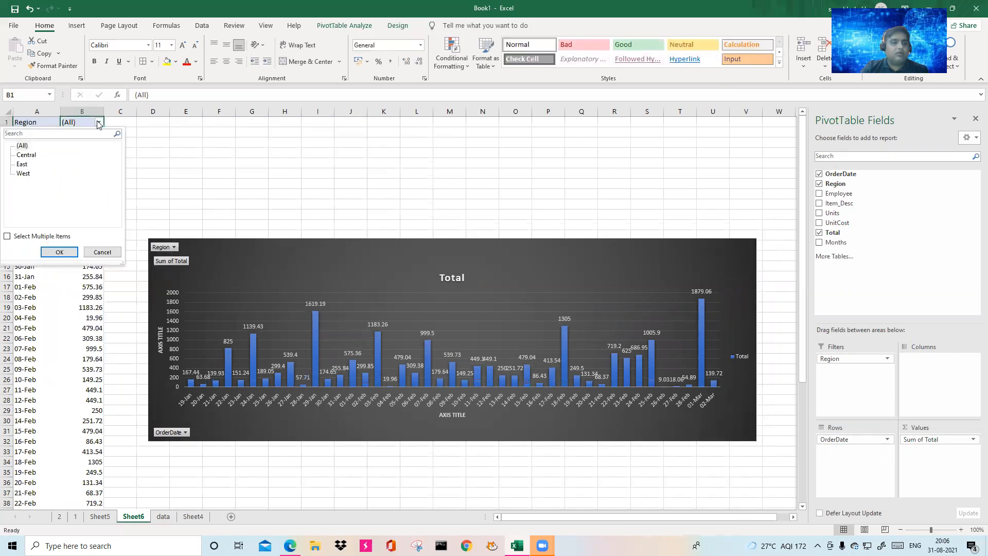
click(24, 156)
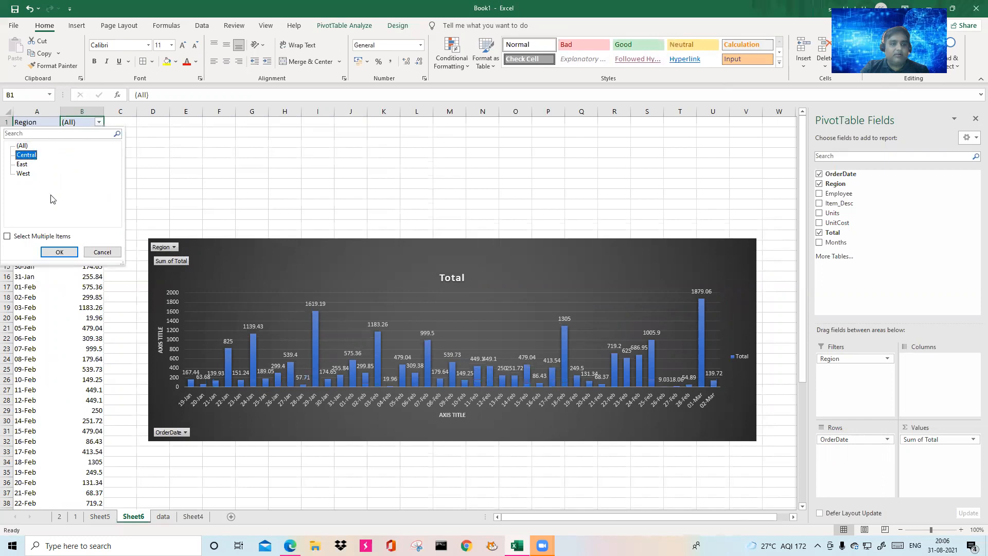
click(60, 252)
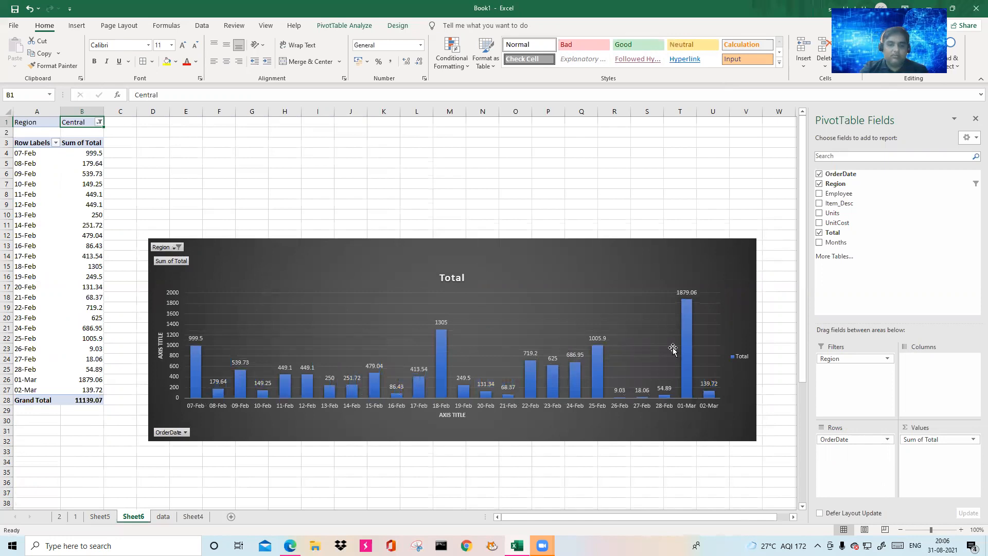
Switch the Region report filter on Sheet6 to East.
click(99, 122)
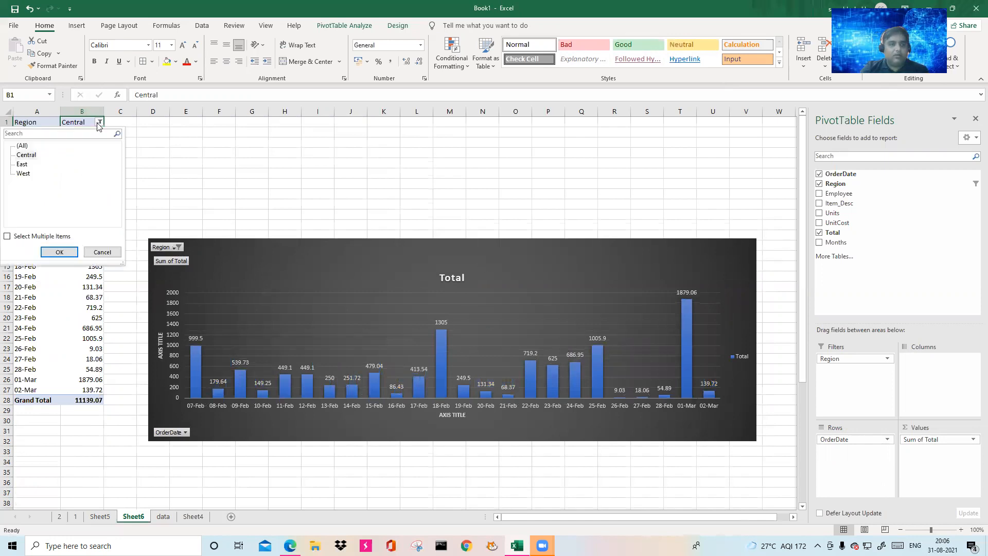
click(22, 164)
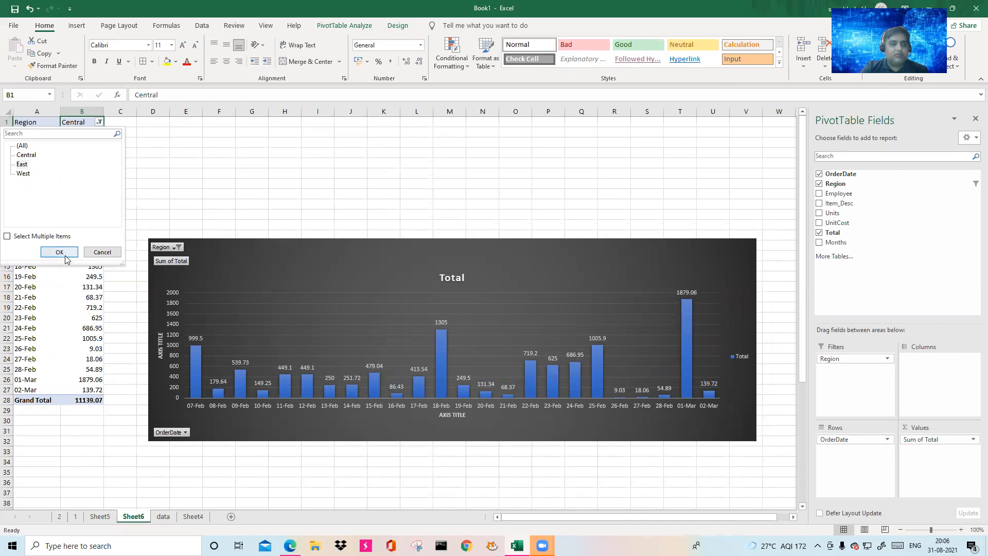
click(60, 252)
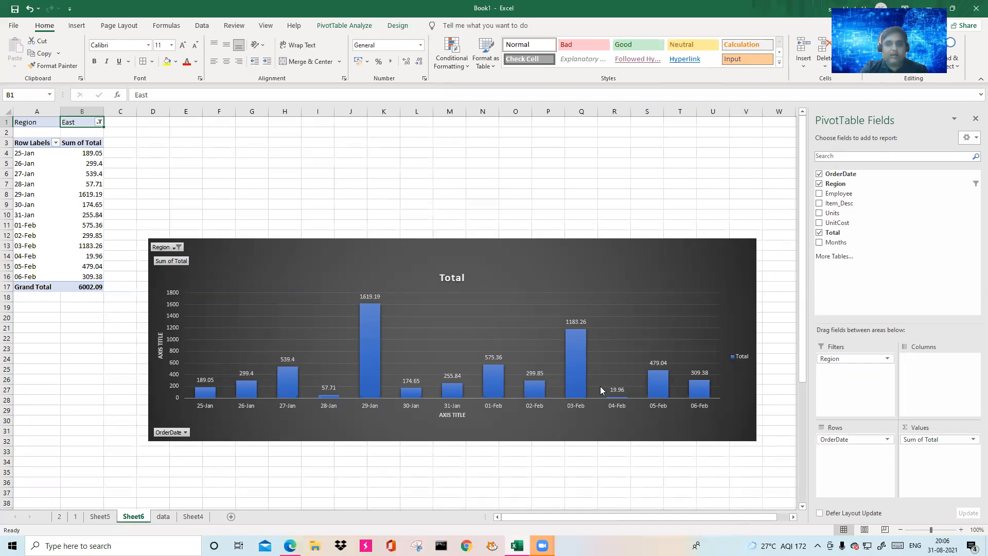
mouse_move(377, 323)
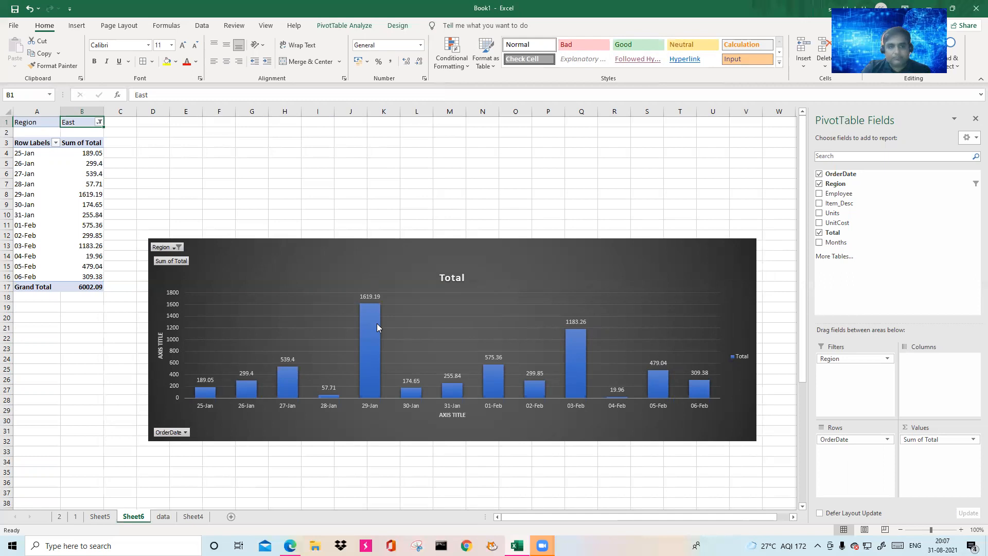
click(181, 263)
right_click(184, 261)
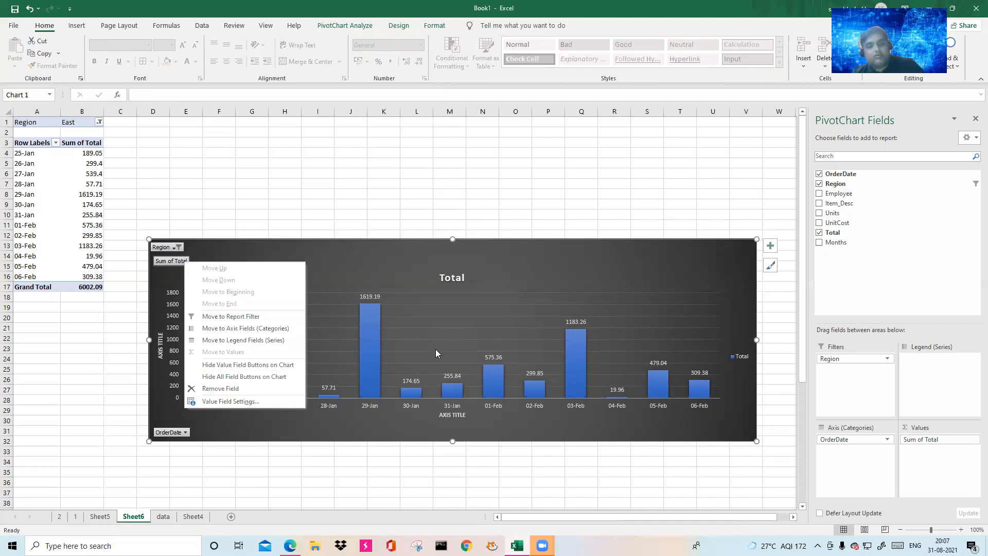
click(546, 199)
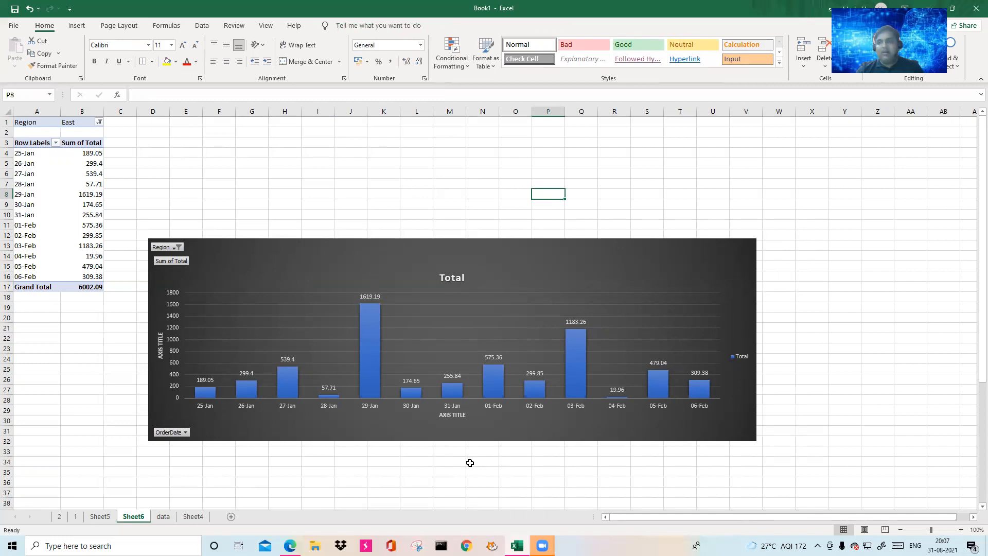
click(162, 516)
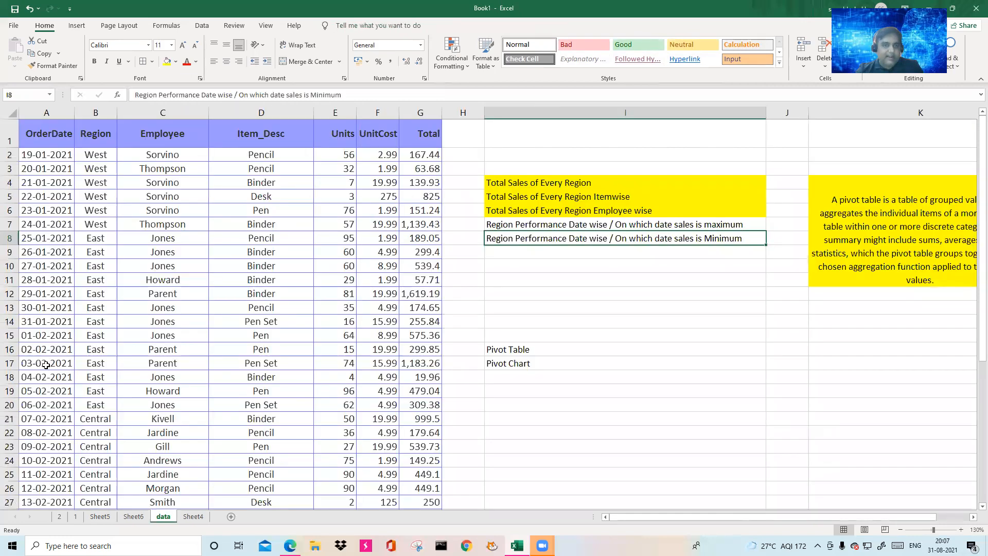
click(133, 516)
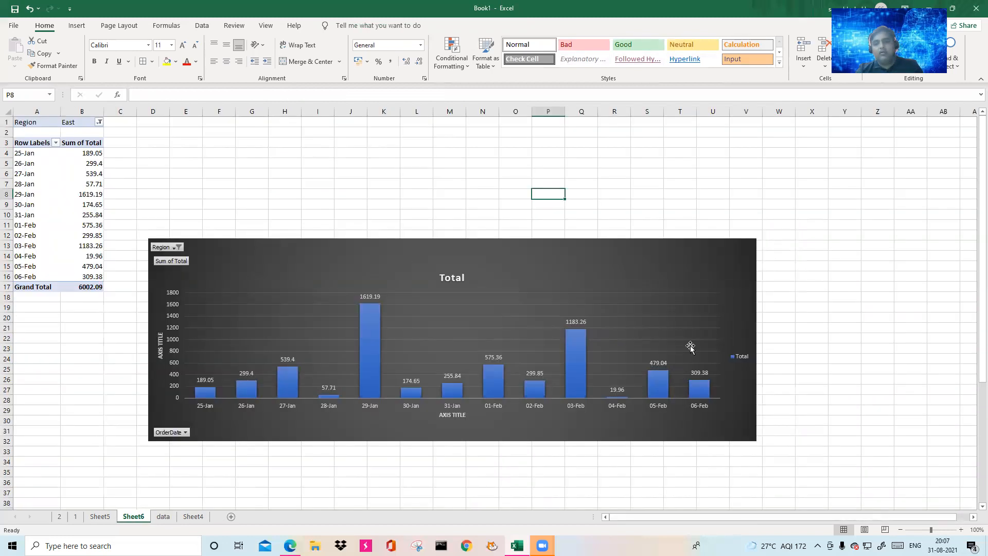
Change the PivotChart title to "Total sales by date for the given region" and move it up, closer to the chart's upper edge.
click(727, 259)
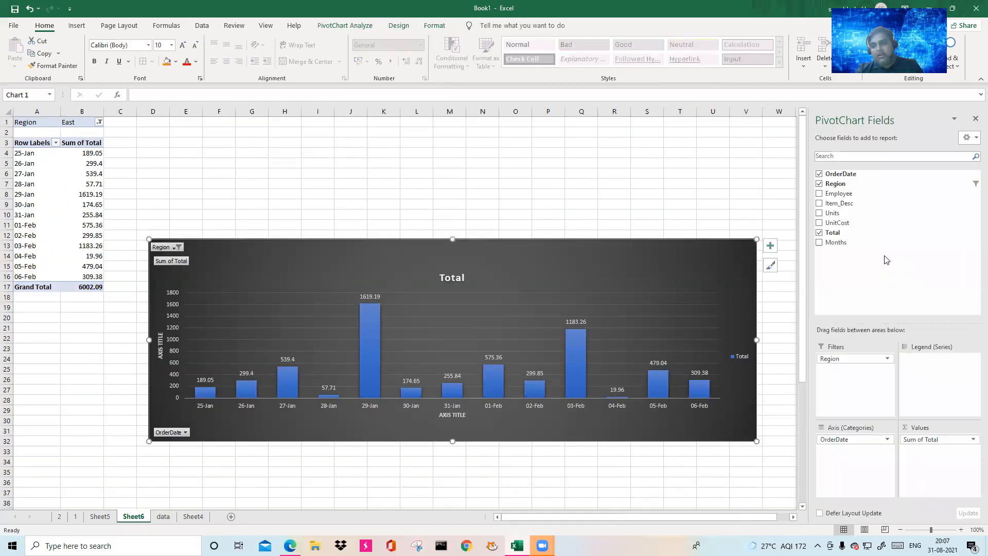
click(770, 246)
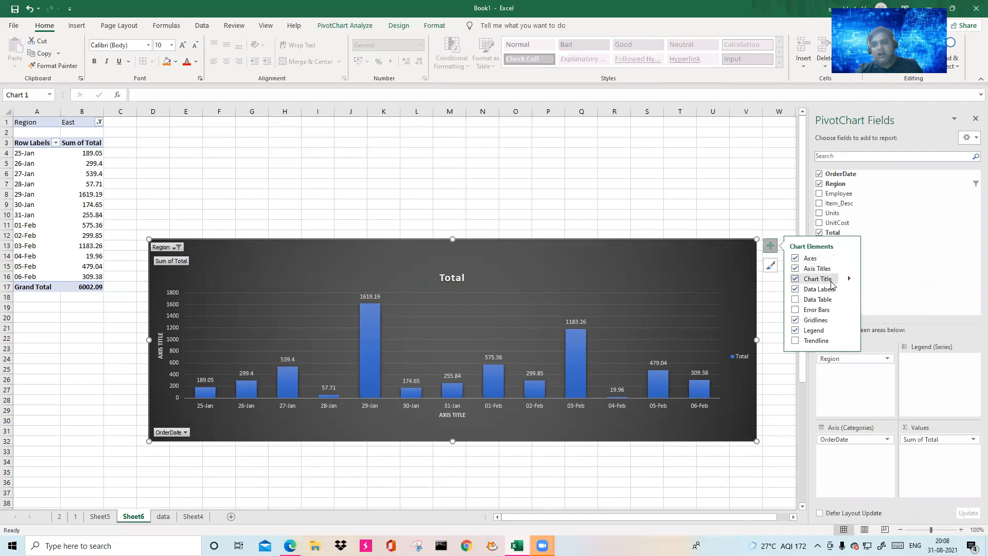
click(447, 279)
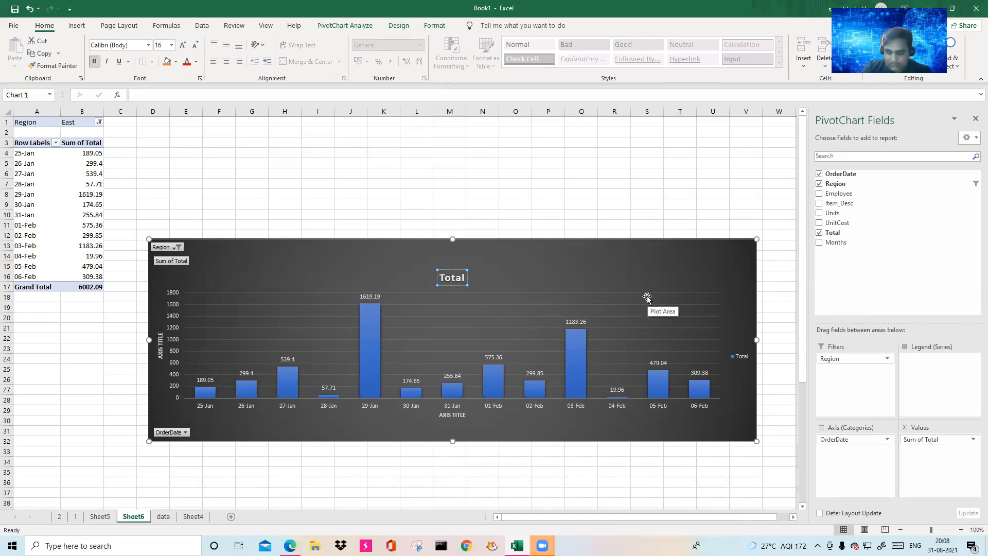
text(sa)
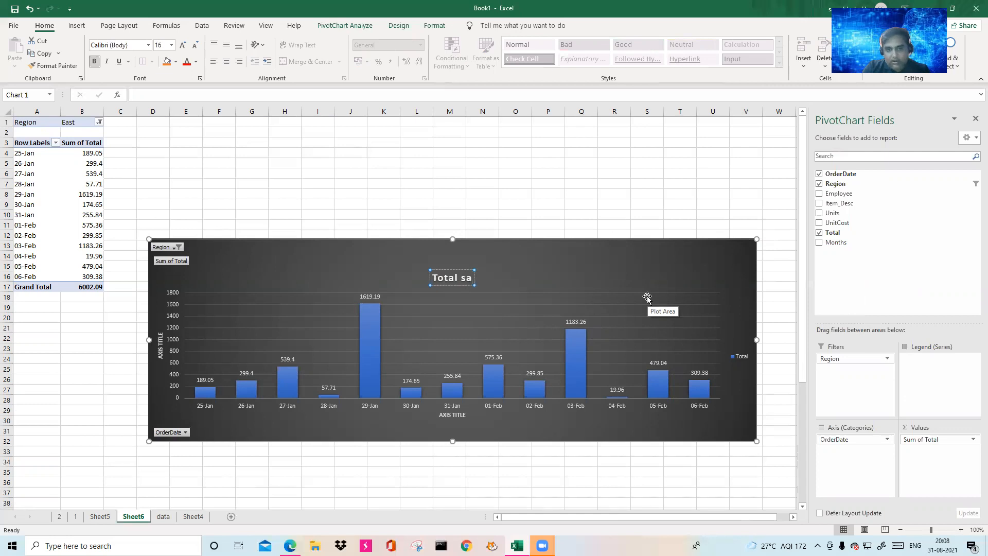
text(les by date)
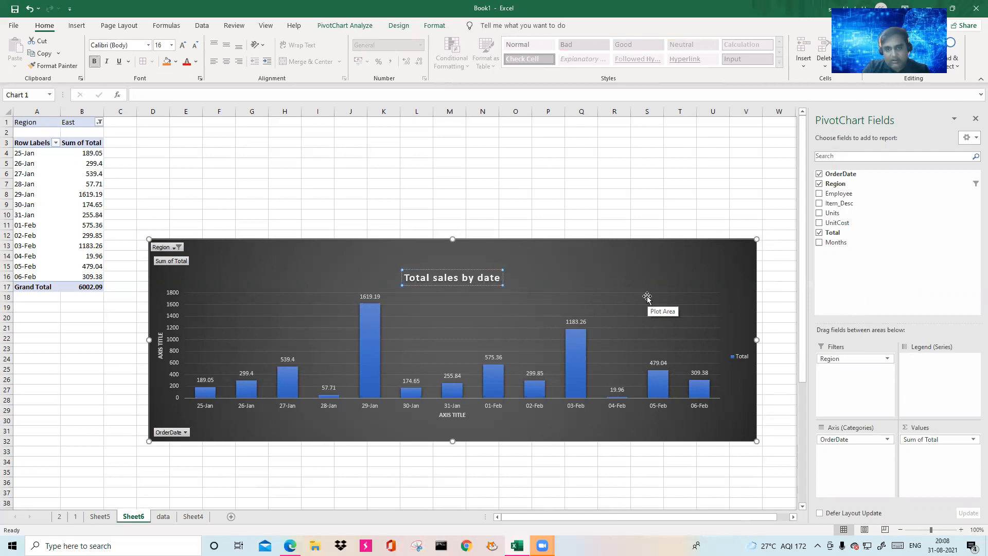
text( for the g)
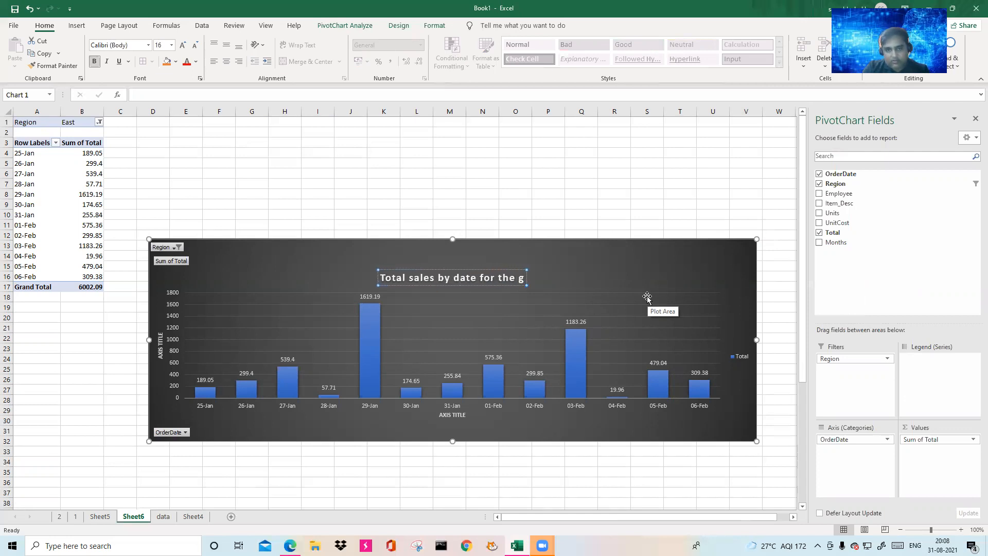
text(iven region)
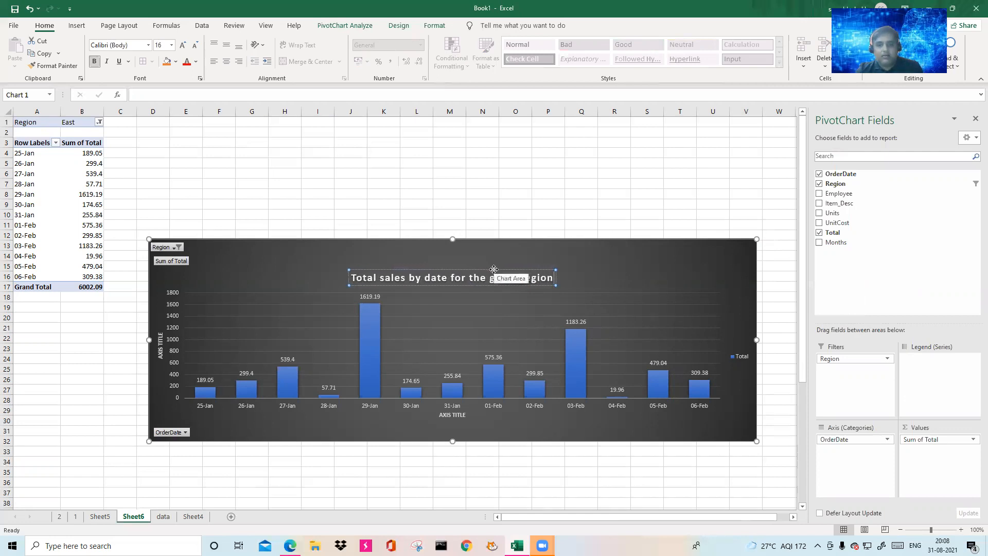
drag(500, 271, 500, 255)
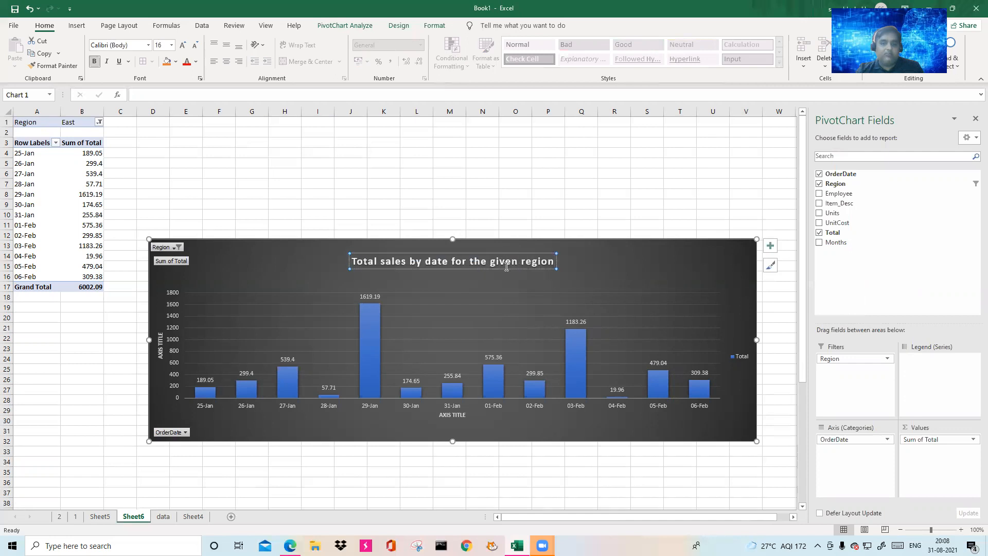
Change the PivotChart's horizontal axis title to "DATES".
click(453, 416)
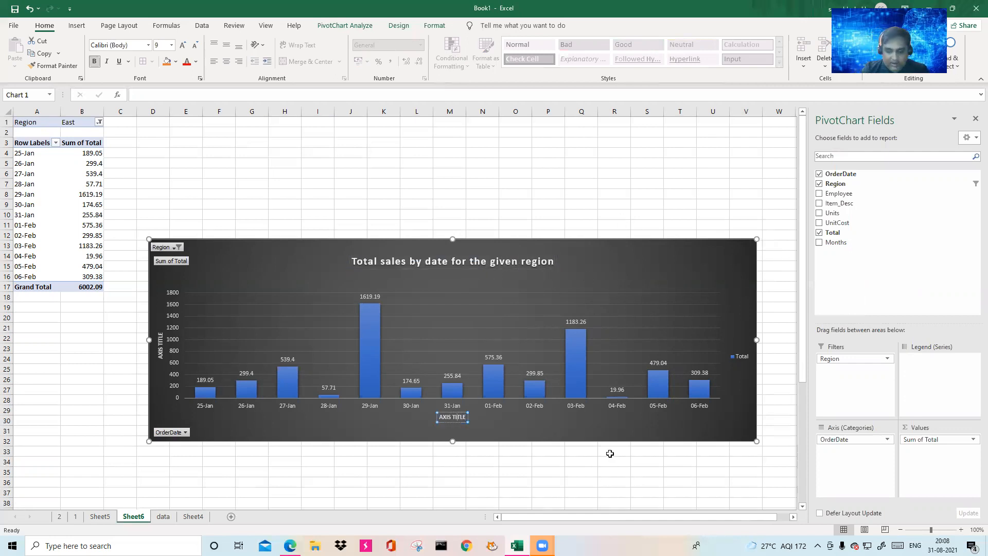
key(BackSpace)
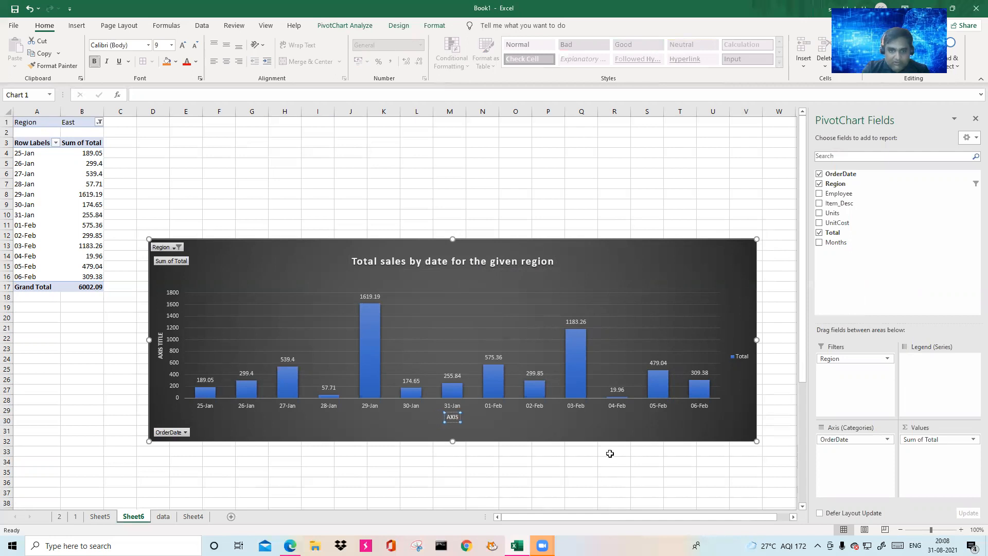
text(DATES)
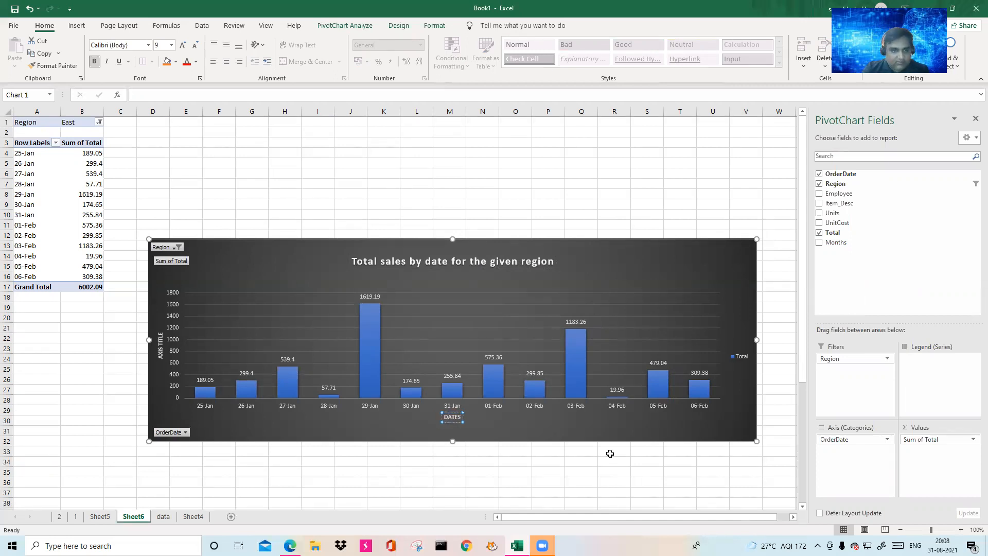
click(160, 344)
key(Delete)
key(Delete)
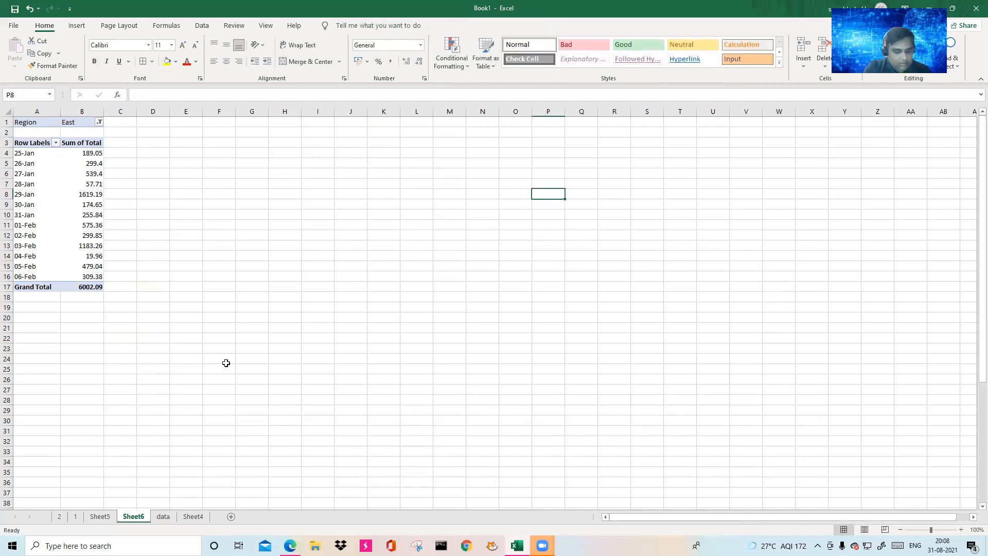
key(ctrl+z)
key(ctrl+z)
Change the PivotChart's vertical axis title to "TOTAL SALES" and deselect the chart.
right_click(161, 353)
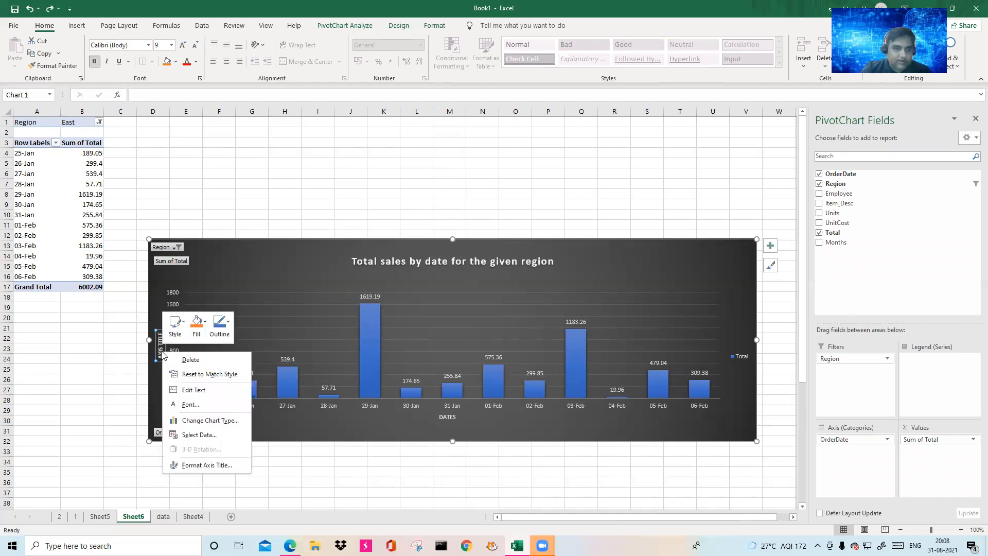
click(193, 390)
key(BackSpace)
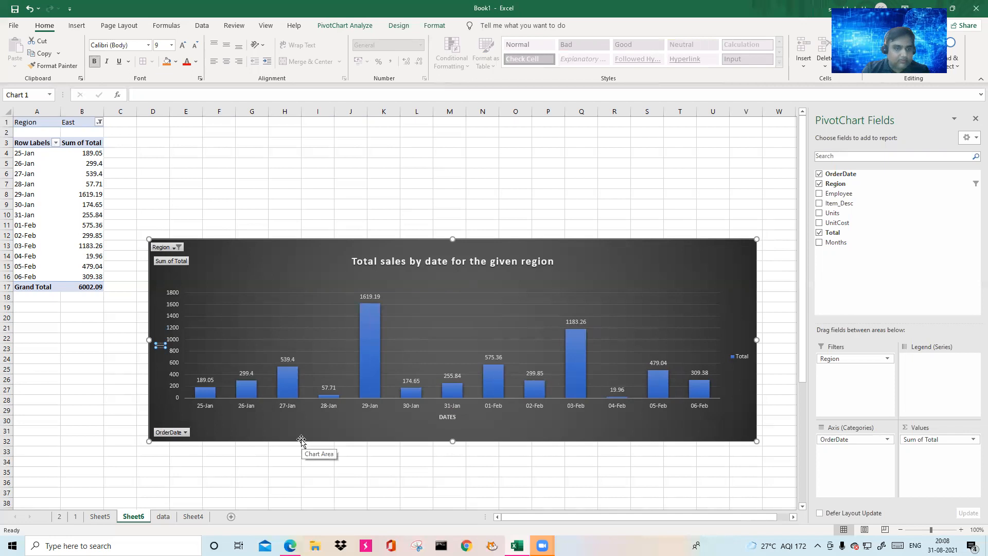
text(TOTAL SALES)
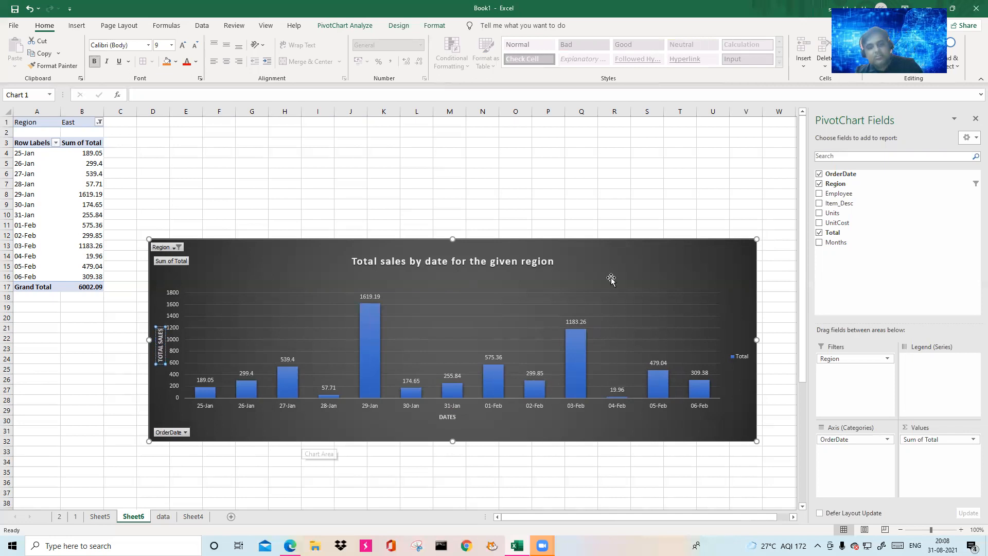
click(580, 163)
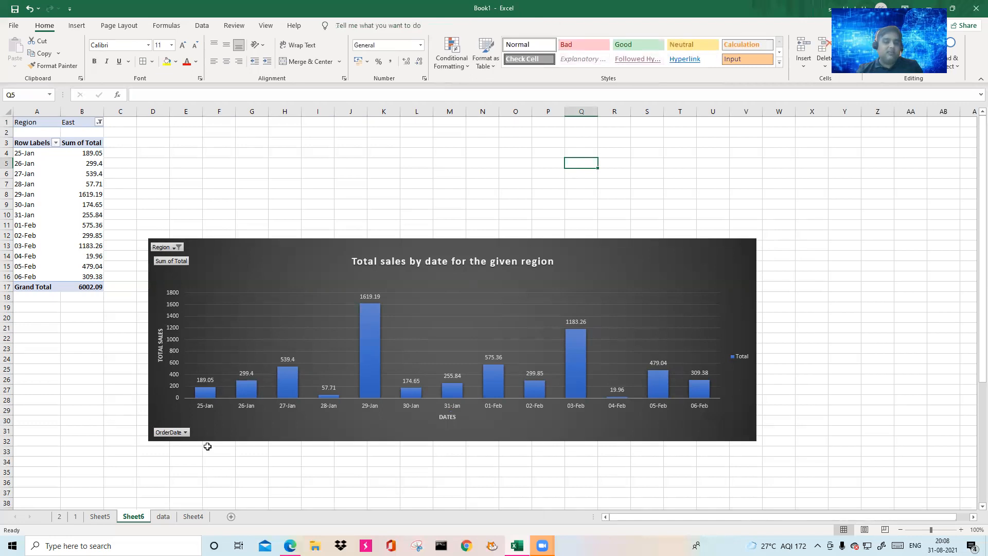
Sort the PivotChart's OrderDate field newest to oldest and switch the sort back to oldest to newest.
click(186, 432)
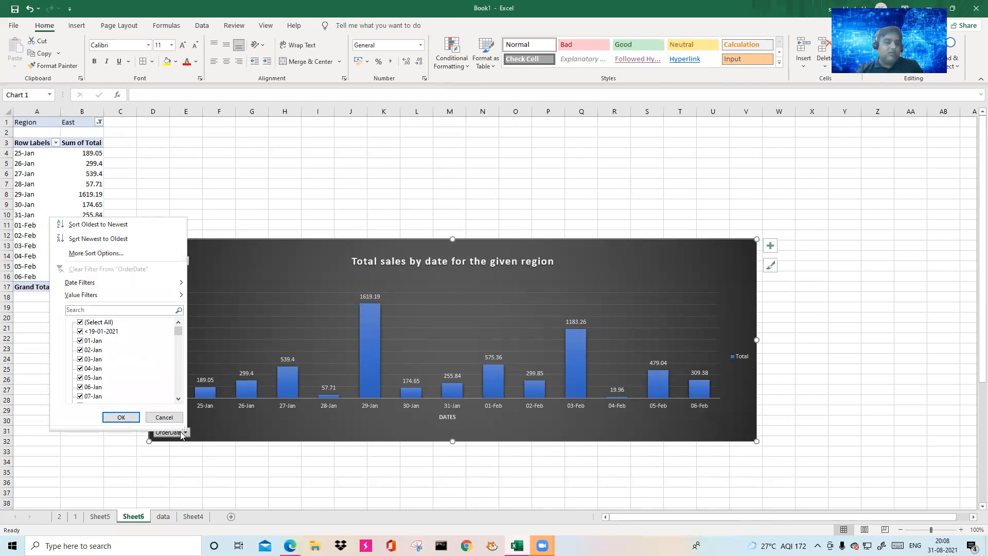
click(125, 239)
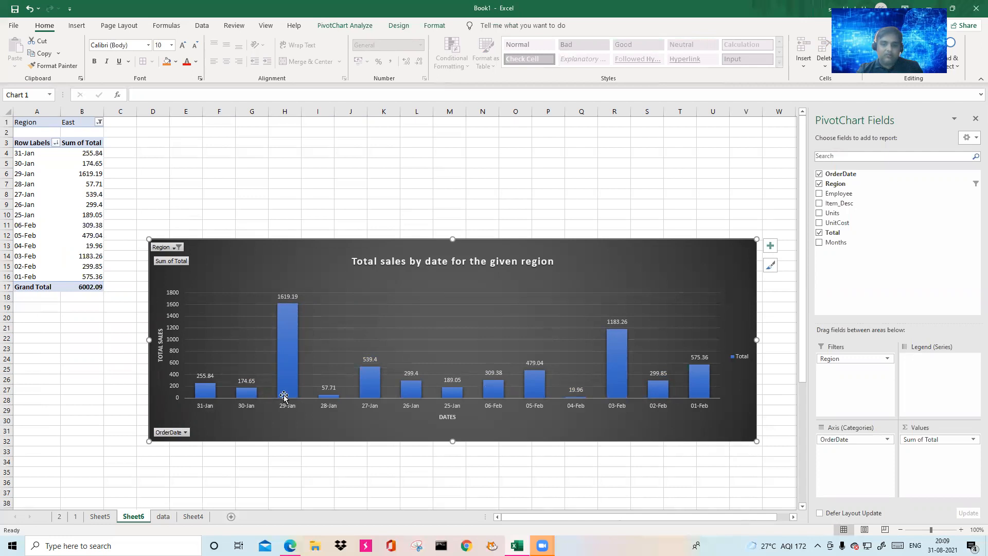
click(185, 432)
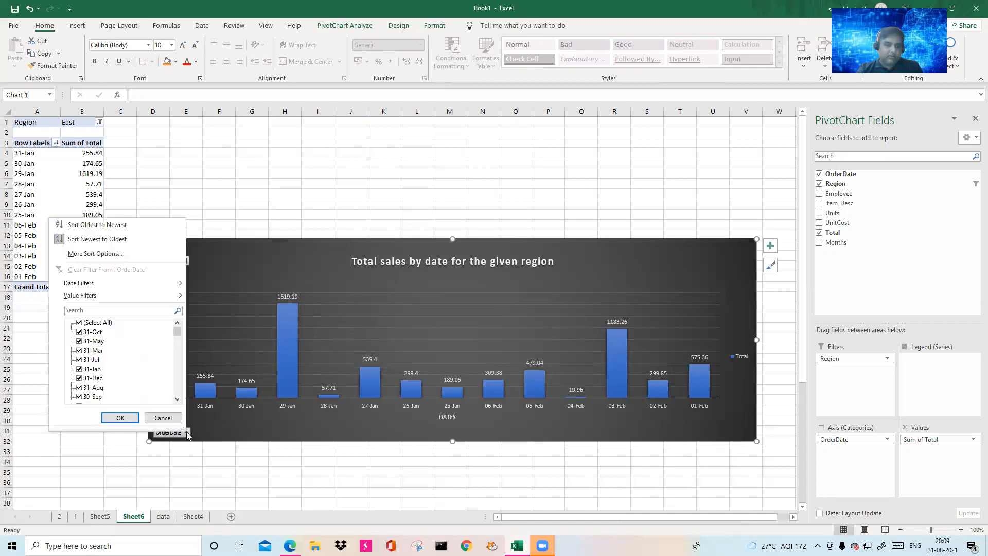
click(108, 224)
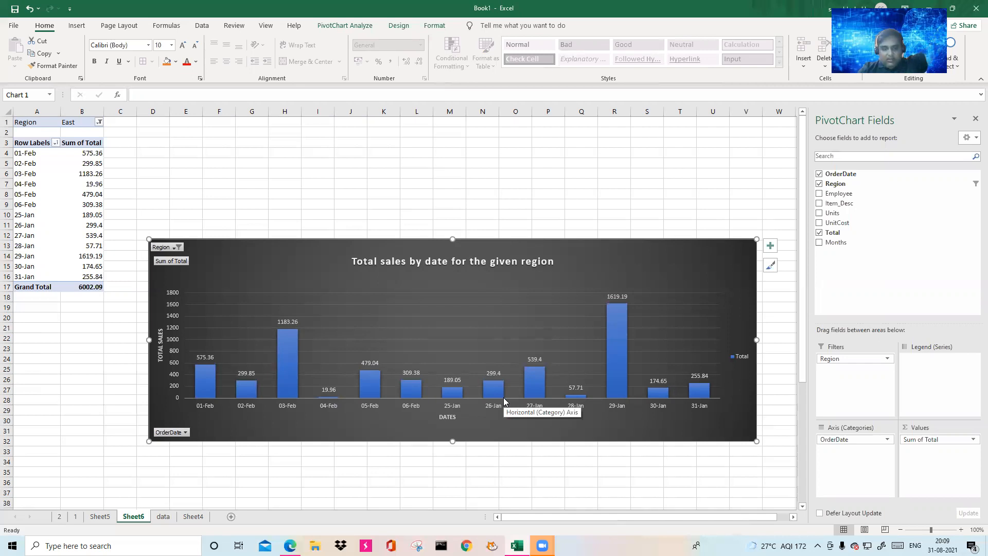
click(184, 433)
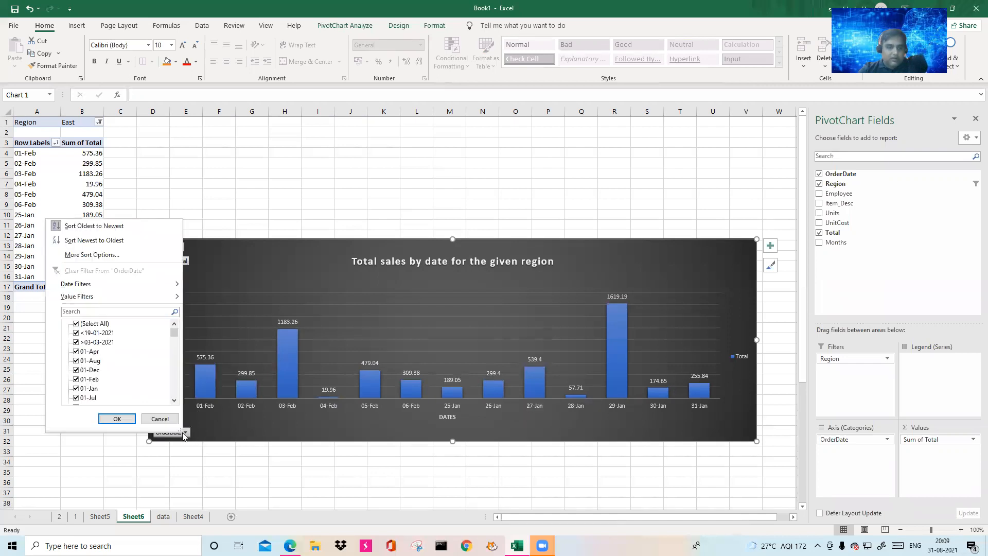
click(446, 91)
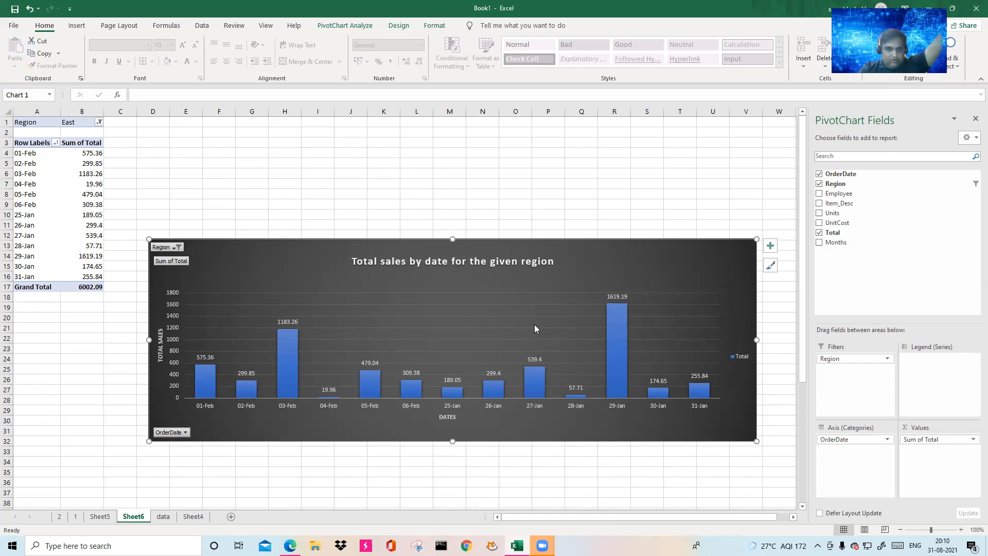
Create a PivotTable on a new worksheet from the data sheet's range A1:G44.
click(164, 516)
drag(24, 131, 424, 532)
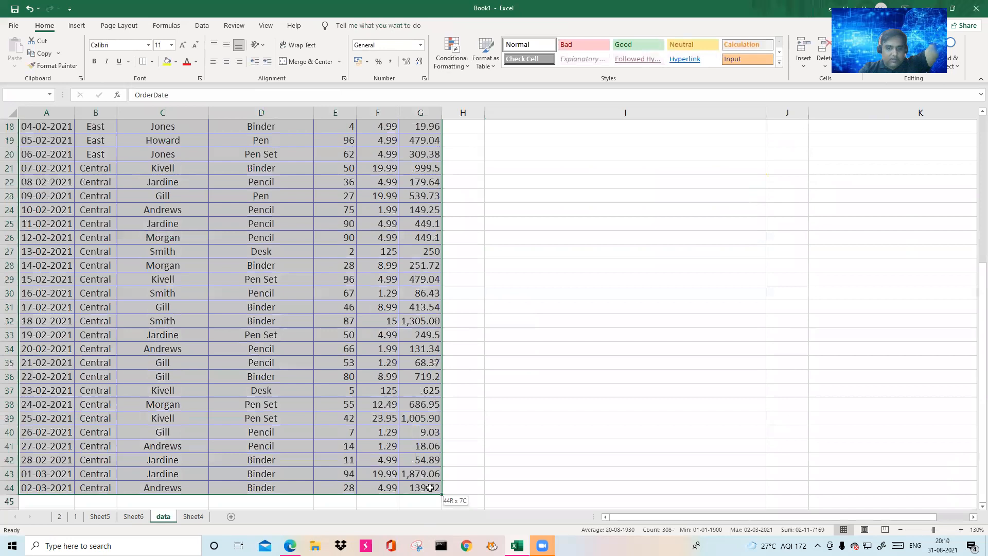
click(76, 26)
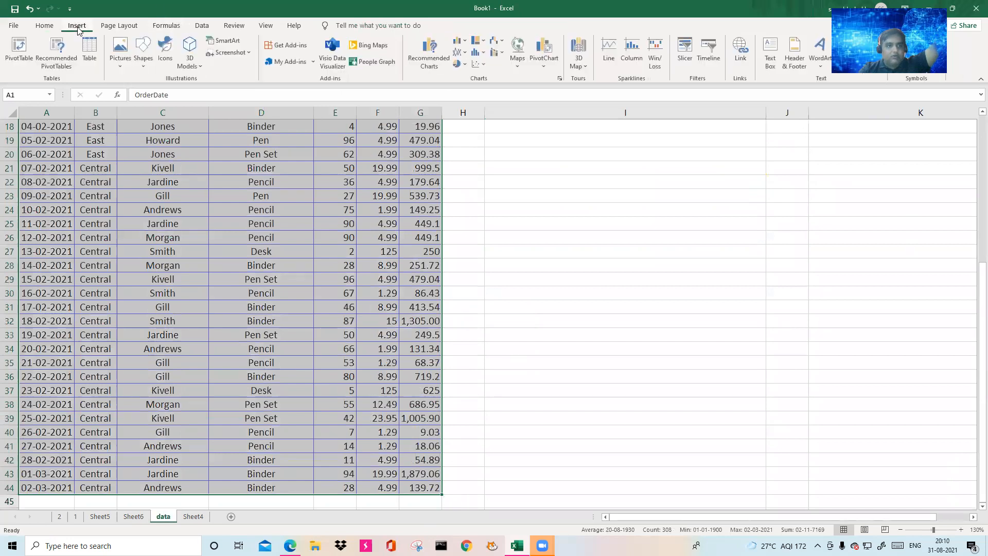
click(22, 56)
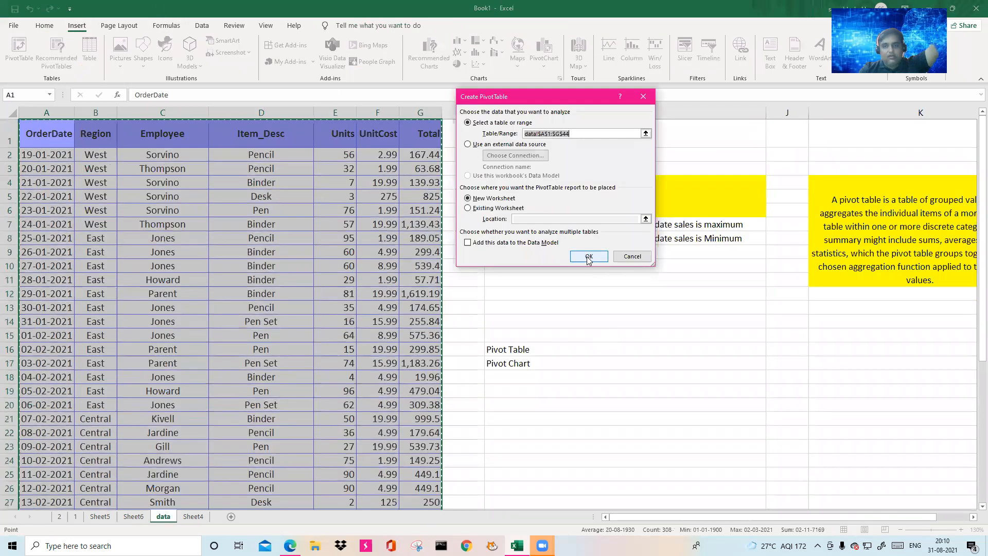
click(587, 257)
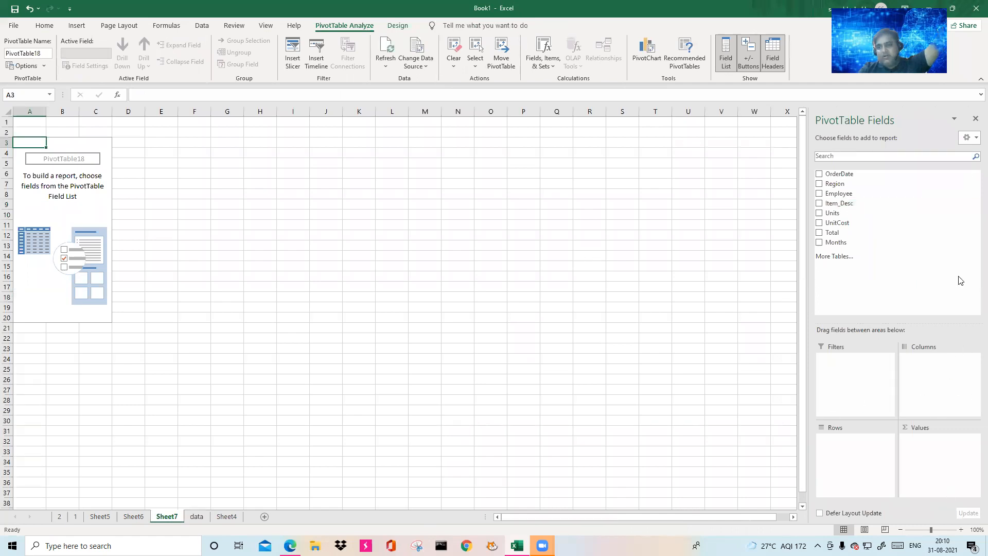
Lay out the PivotTable with Region as rows, Item_Desc as columns and Sum of Total as values.
drag(833, 183, 857, 443)
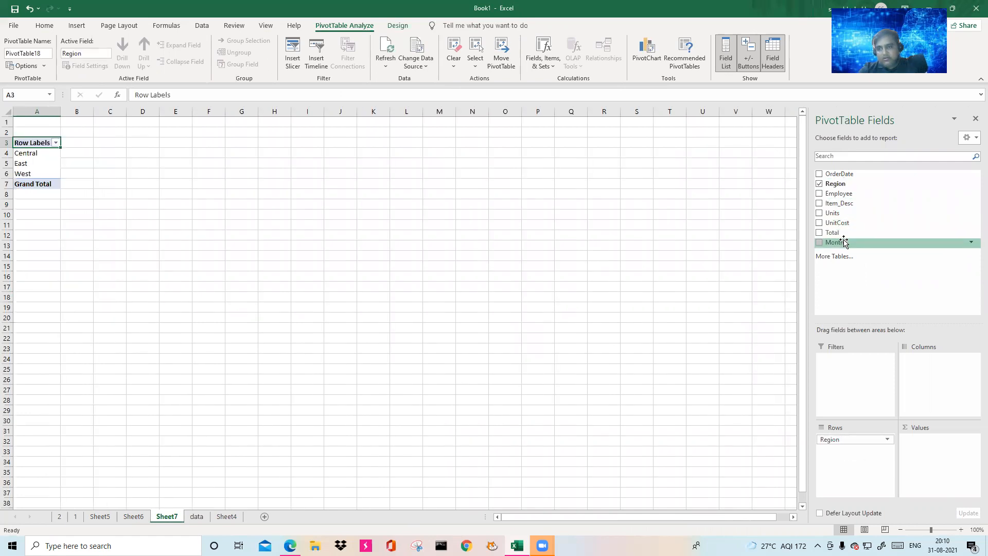
drag(845, 232, 964, 472)
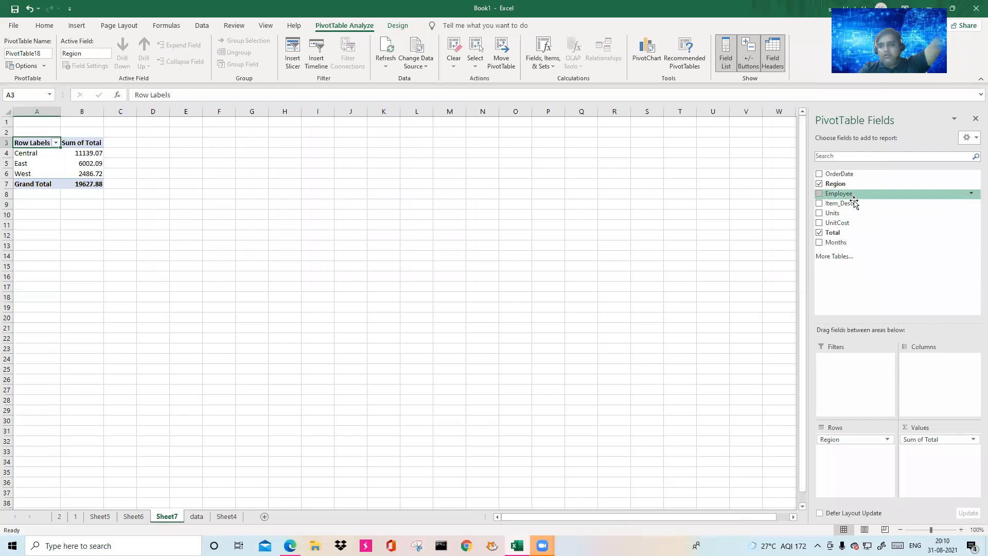
drag(842, 205, 942, 388)
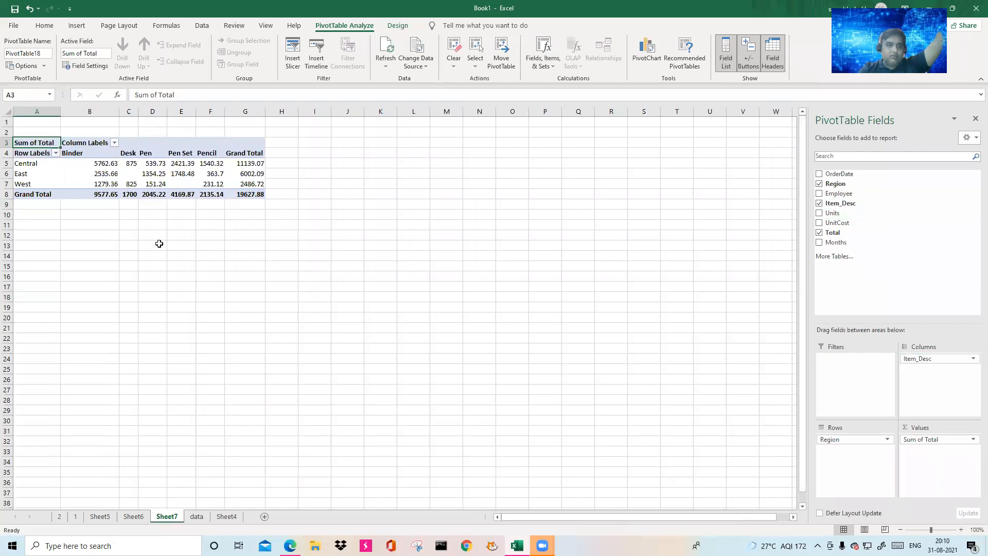
Examine the PivotTable's item sales and grand totals for the Central, East and West regions.
drag(27, 152, 165, 250)
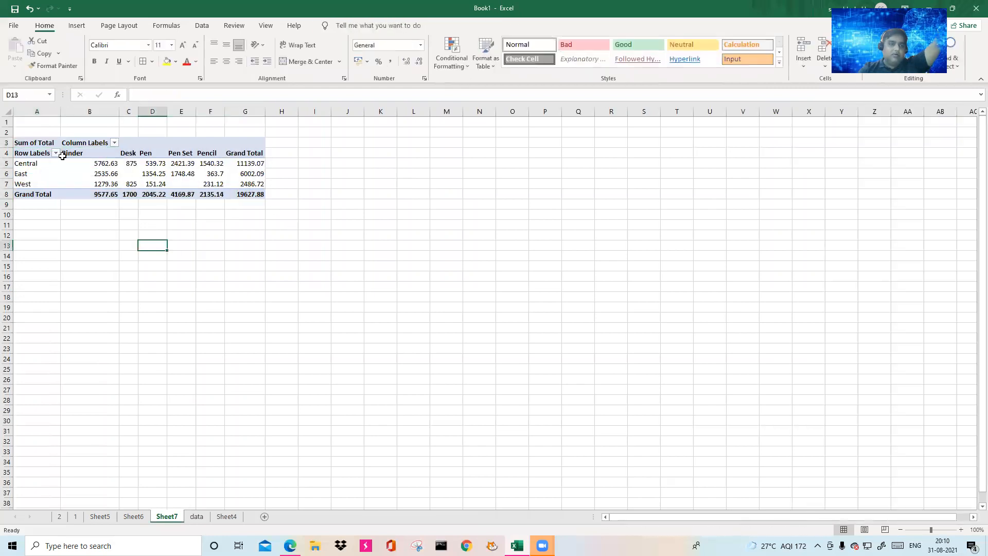
click(103, 152)
click(106, 163)
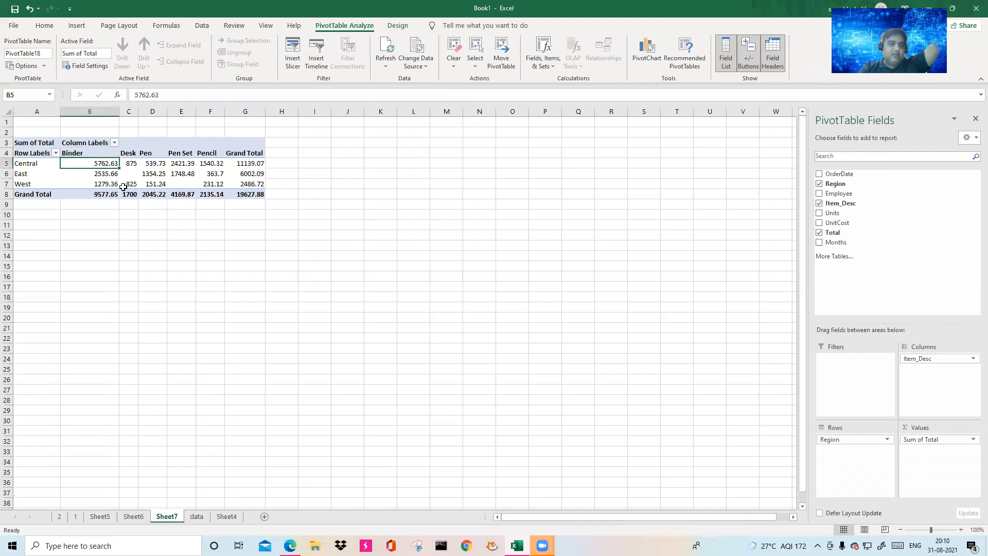
click(104, 178)
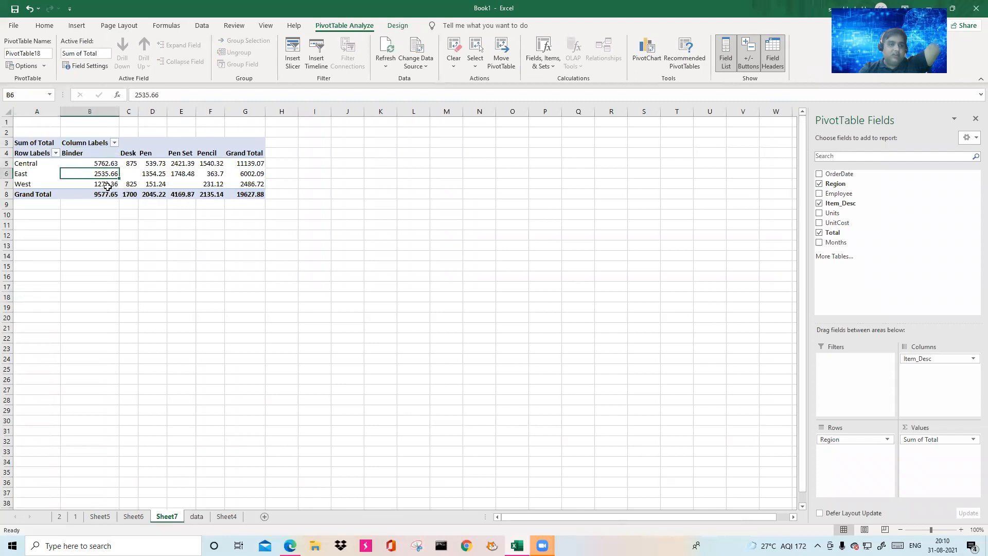
click(107, 184)
click(143, 153)
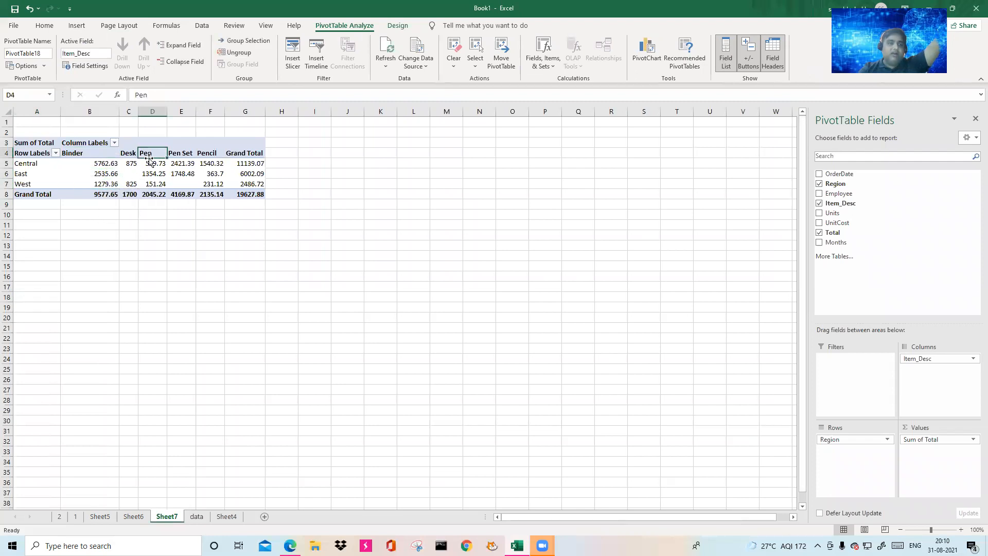
click(205, 152)
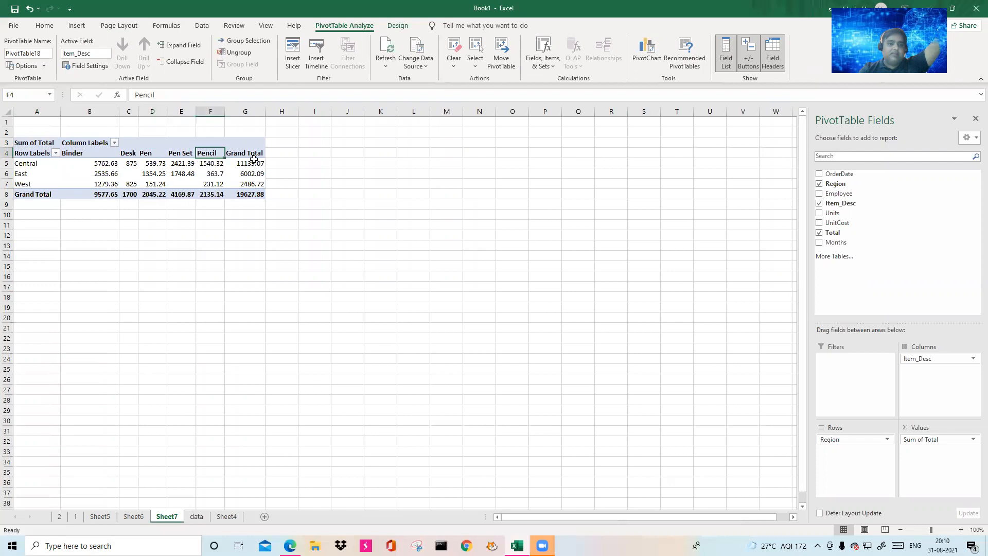
click(253, 158)
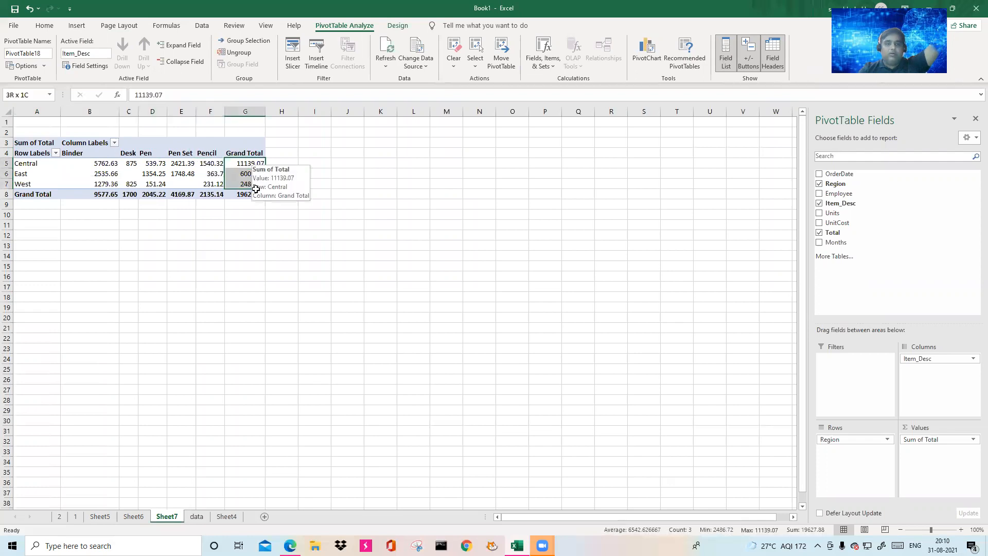
click(380, 231)
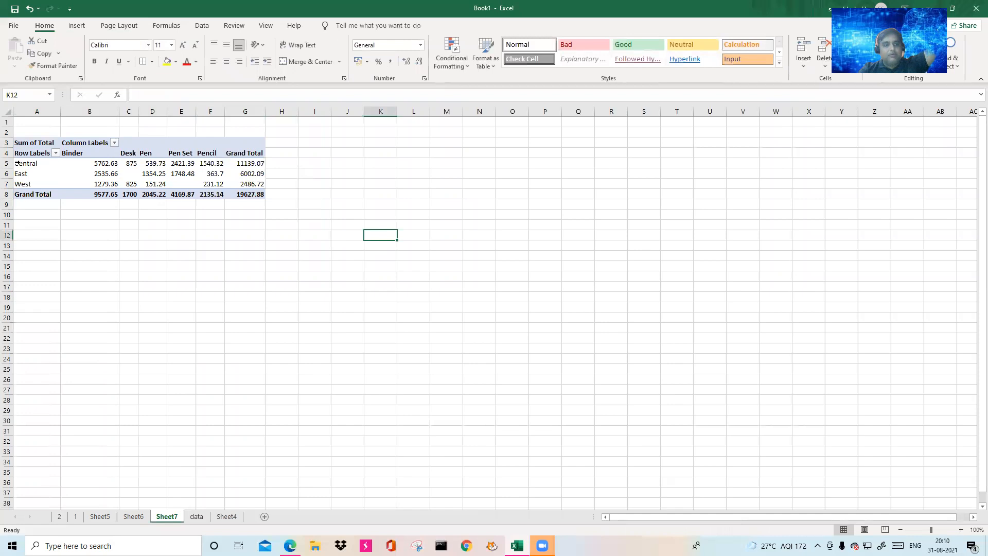
click(17, 162)
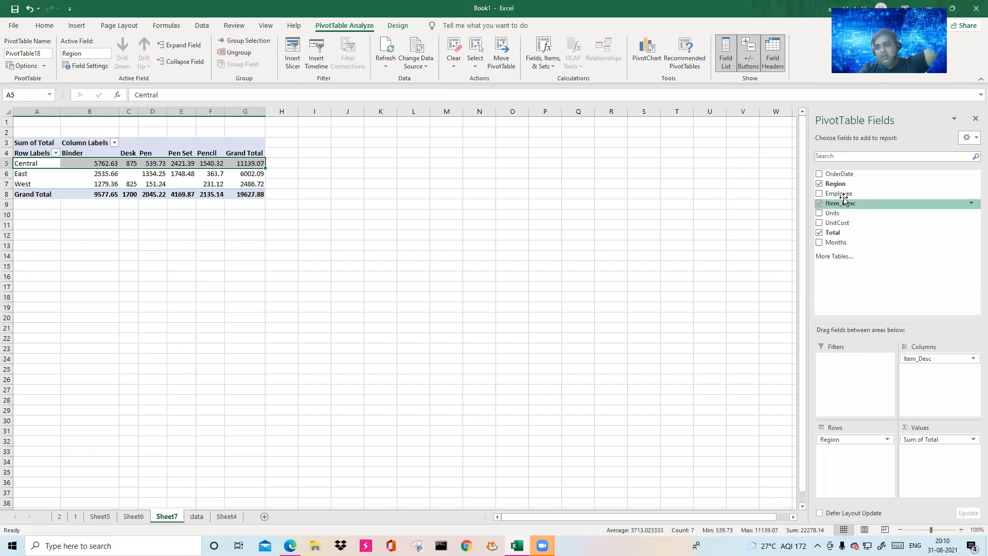
Add Employee as a report filter to the PivotTable and filter it to the third employee in the list.
drag(842, 197, 862, 360)
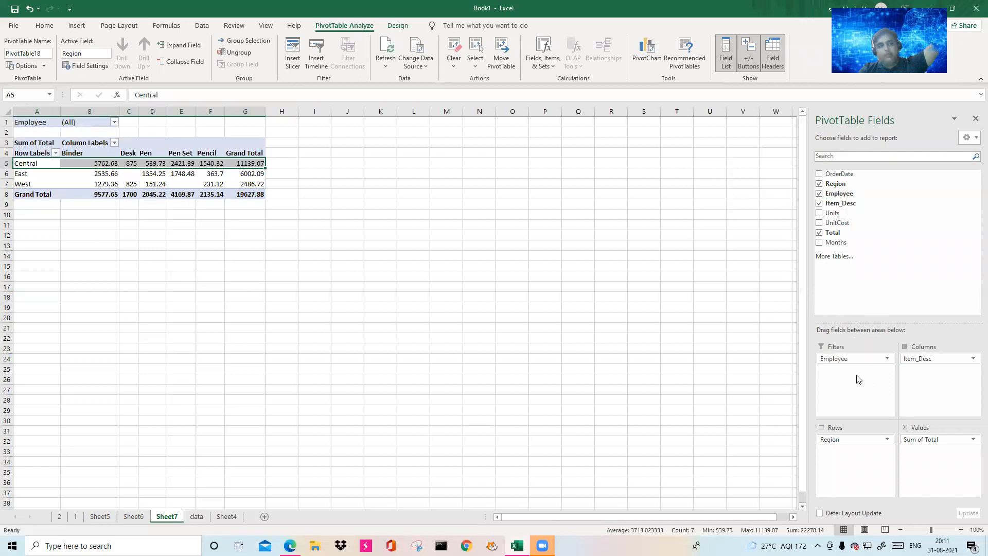
click(114, 124)
click(27, 174)
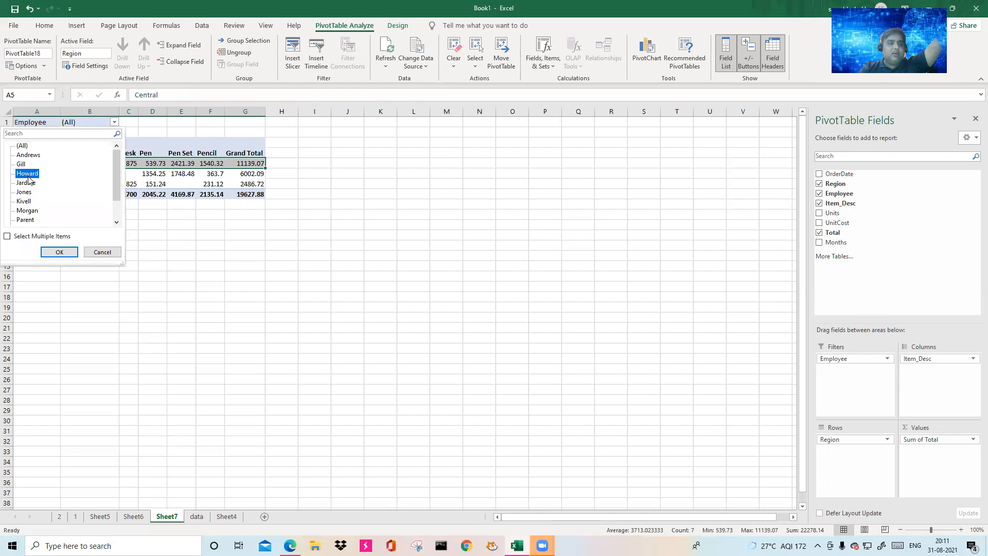
click(59, 252)
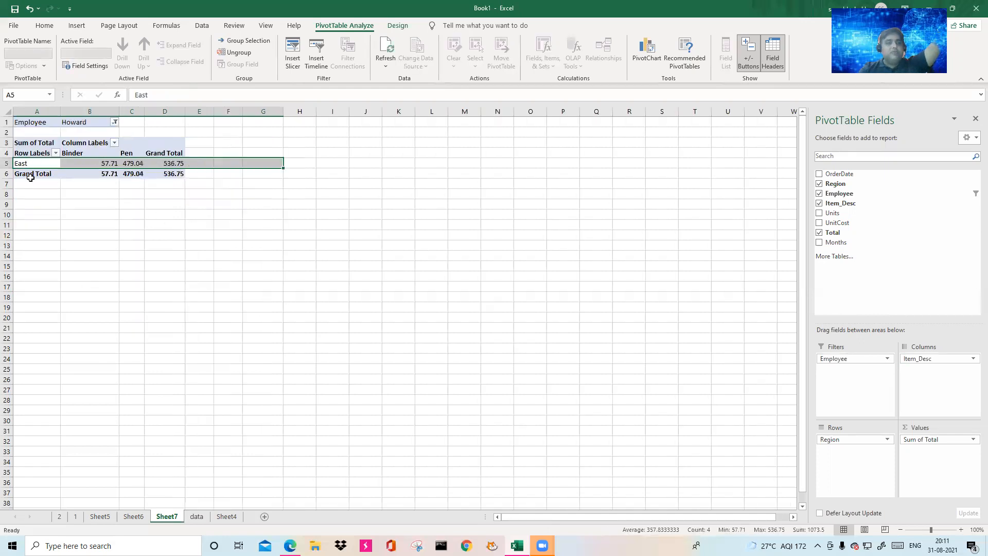
Check the filtered employee's sales by region and item, and switch the Employee filter to the seventh employee in the list.
click(44, 165)
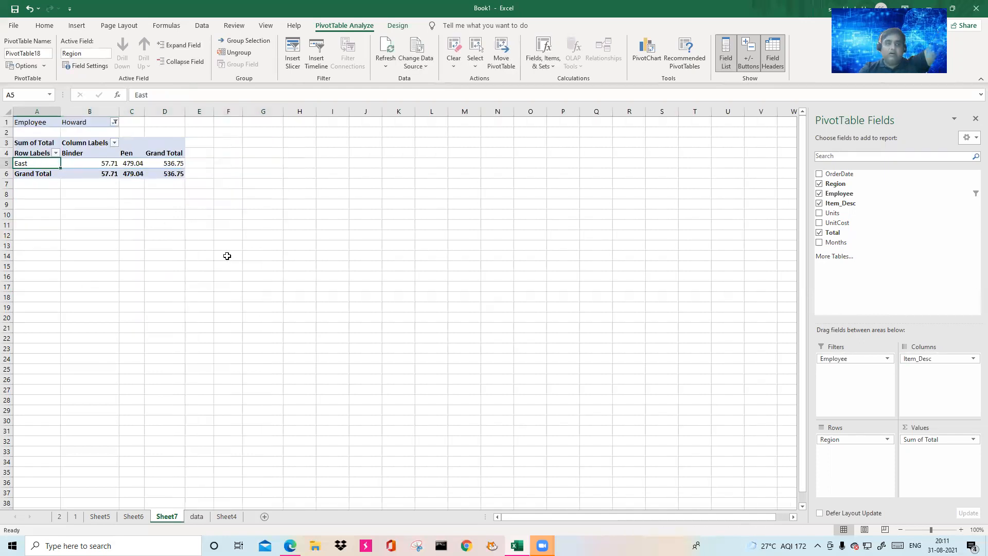
click(97, 117)
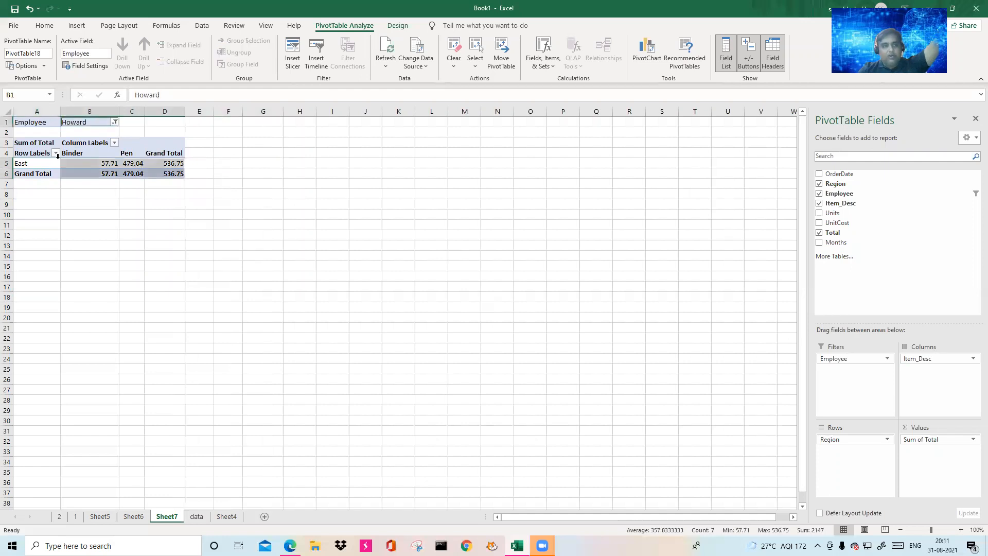
click(41, 164)
click(105, 162)
click(137, 164)
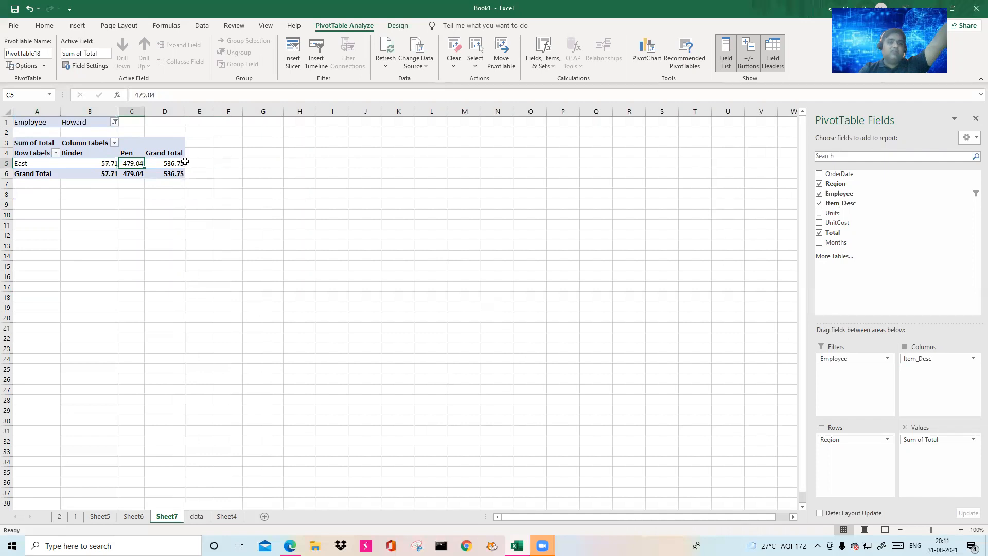
click(114, 122)
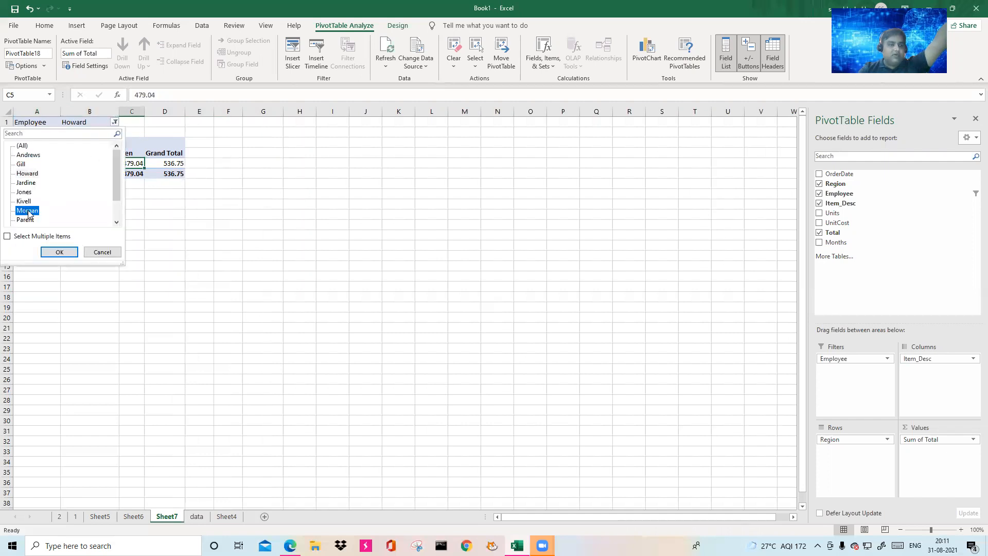
click(60, 252)
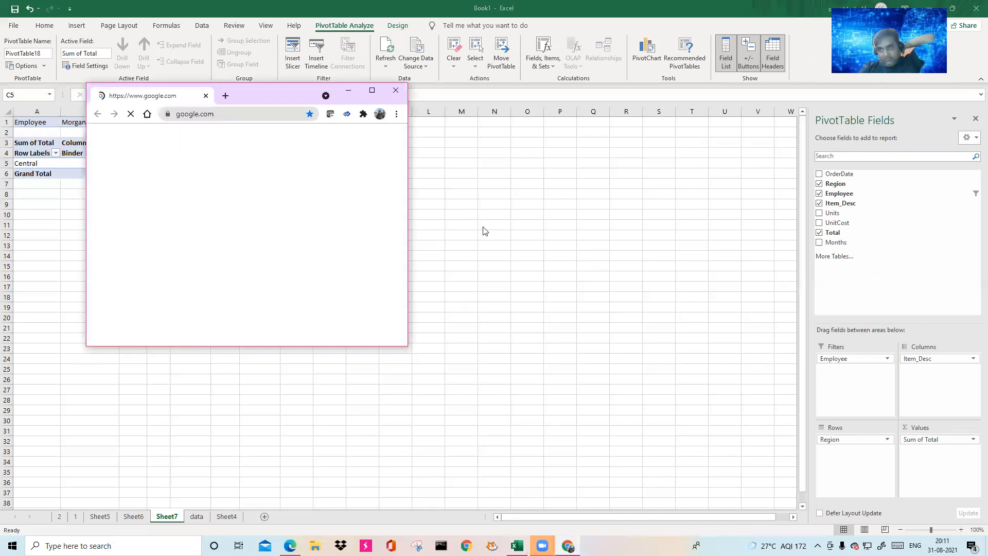
Return to the data sheet, examine the first record's fields from OrderDate to Units, and open cell I1 for editing.
click(196, 518)
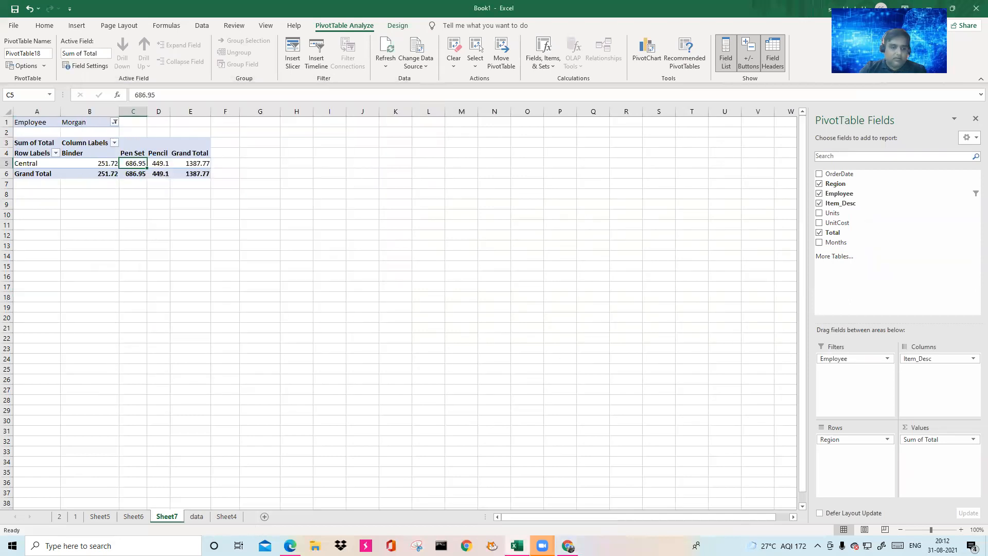
click(197, 516)
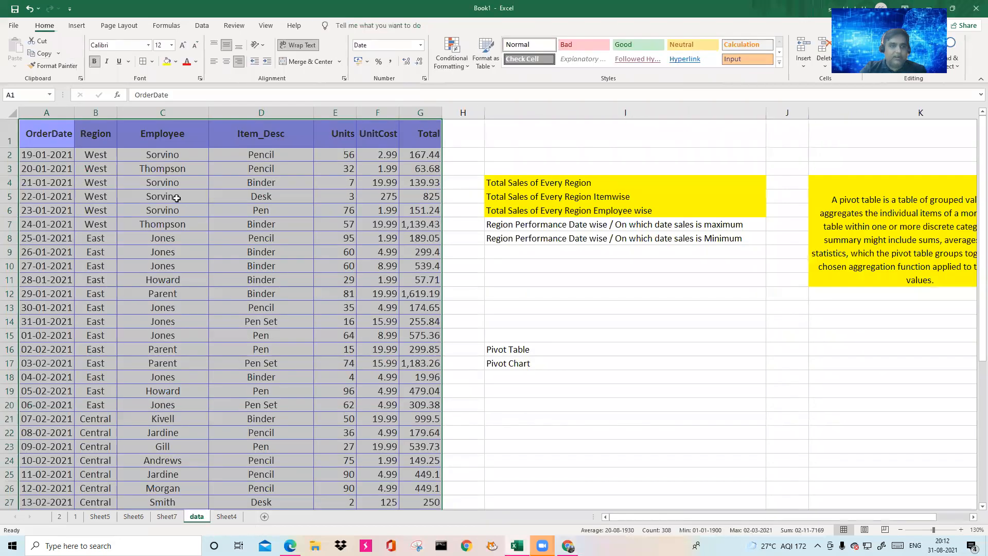
click(48, 154)
click(103, 154)
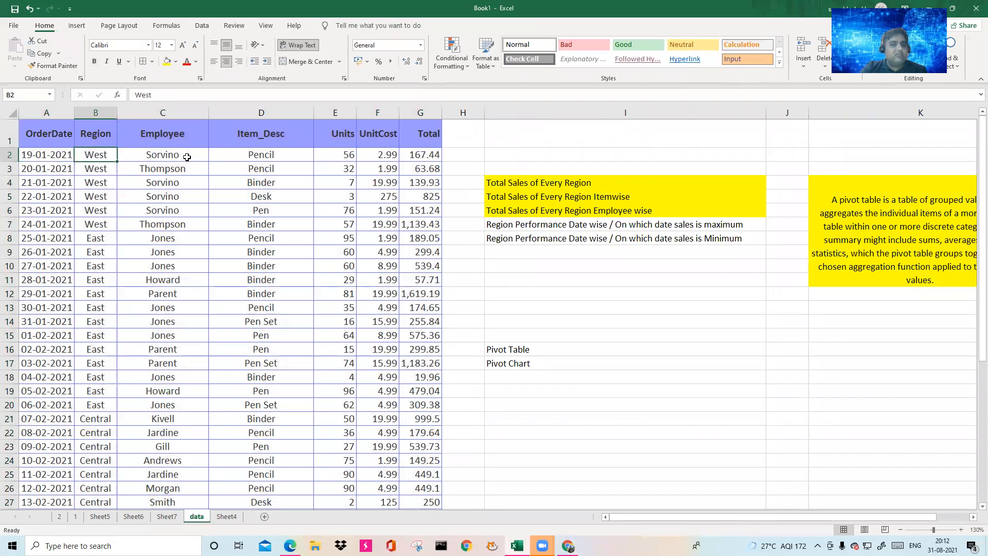
click(186, 157)
click(288, 154)
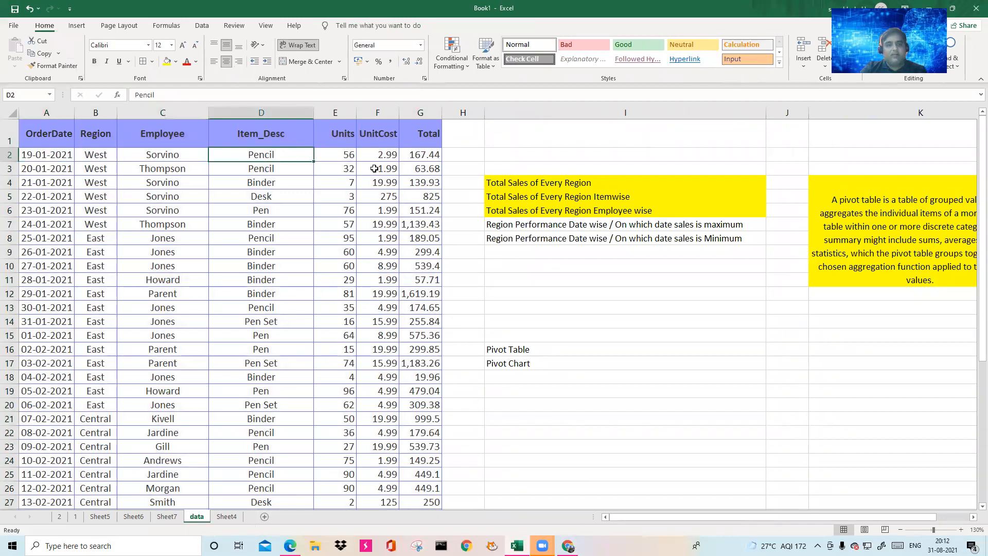
click(350, 159)
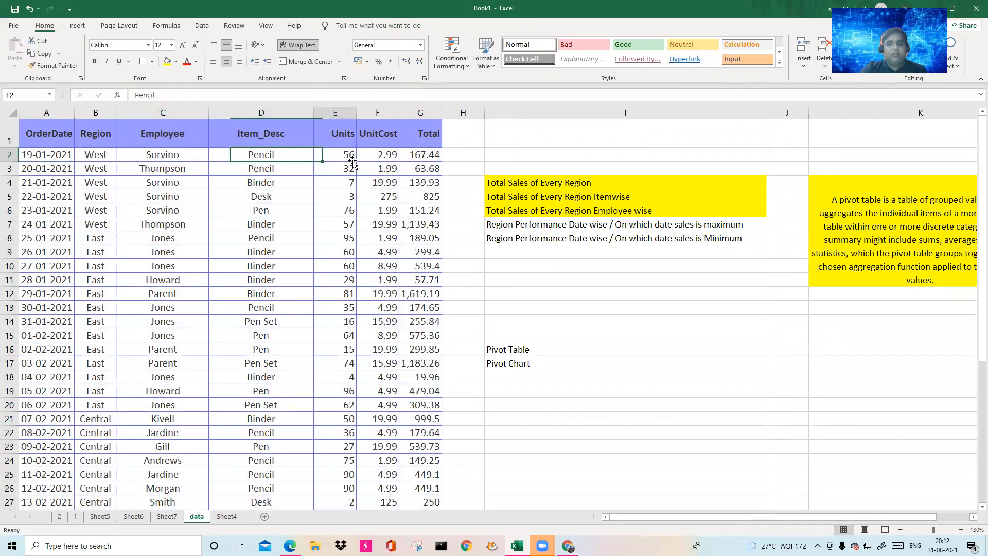
click(573, 142)
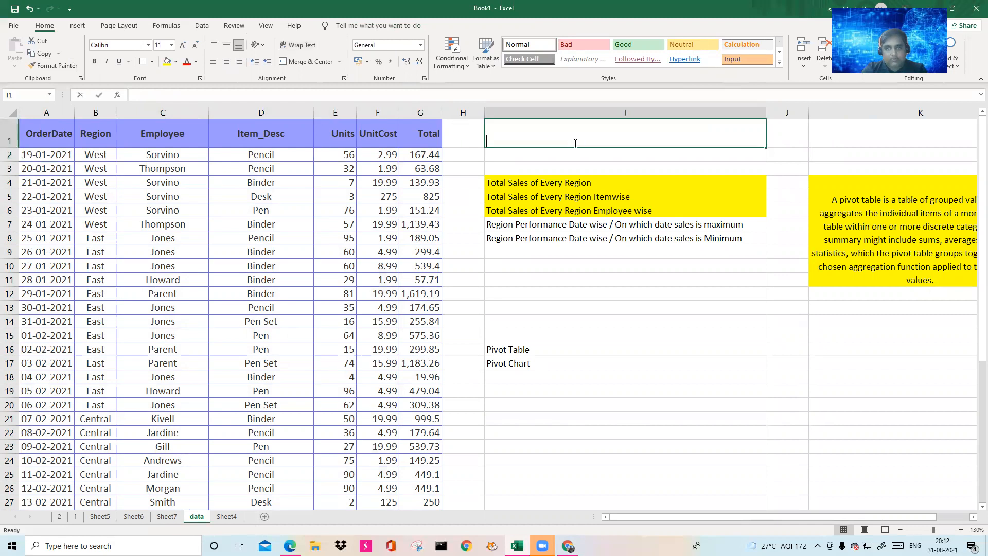
Enter the formula =RANDBETWEEN(10,100) in cell I1 of the data sheet.
text(=randb)
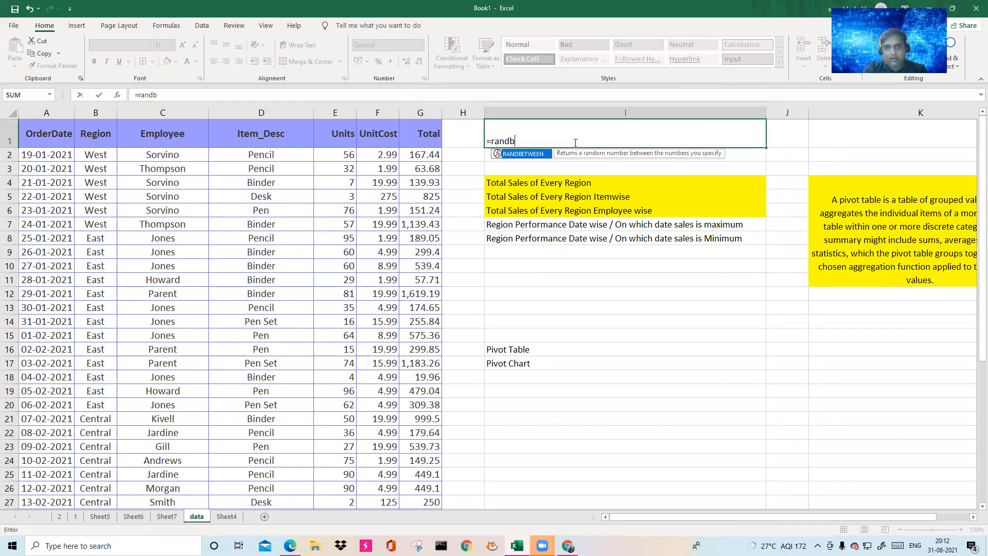
text(etween()
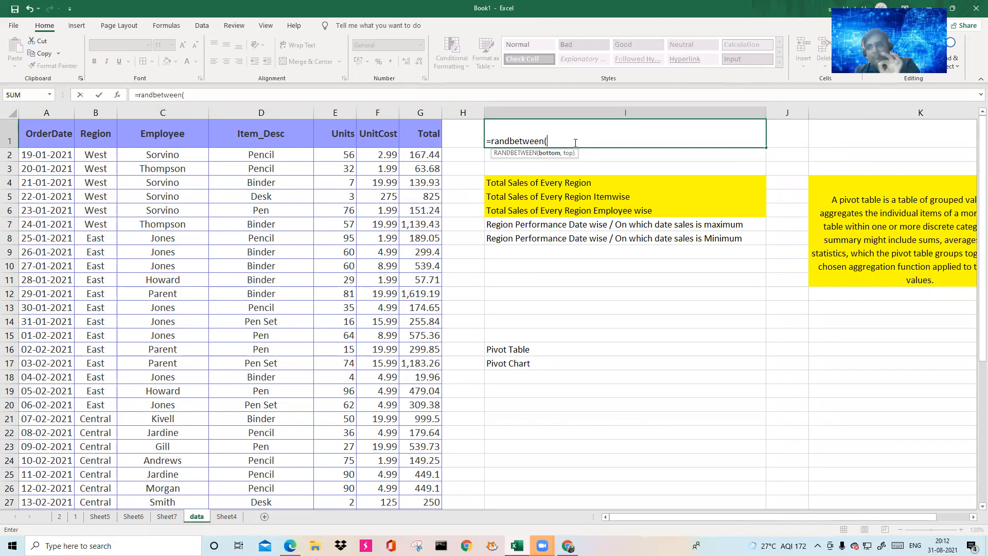
text(10,100))
key(Return)
click(639, 133)
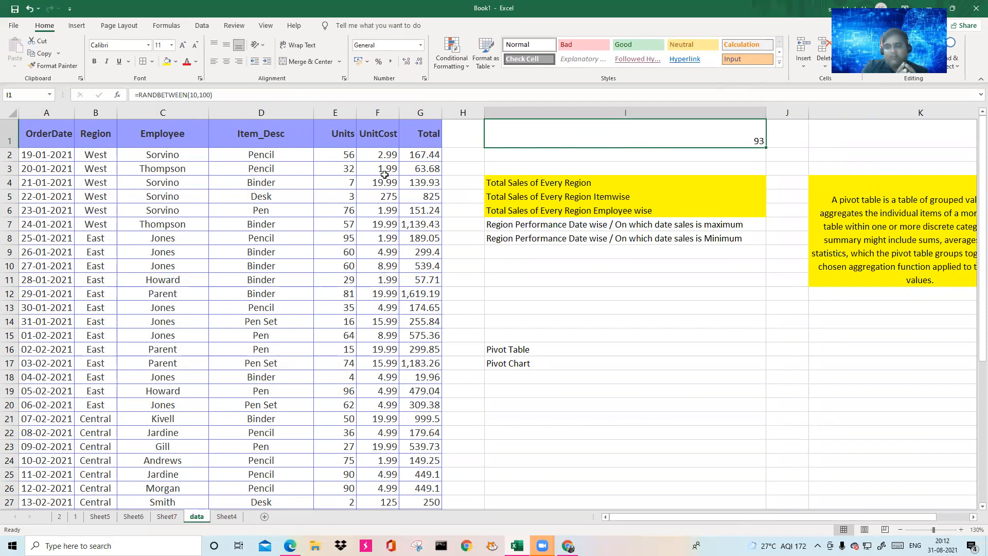
Review the first record's Total and the list of sales questions in I4:I8, and look at Sheet4.
click(420, 154)
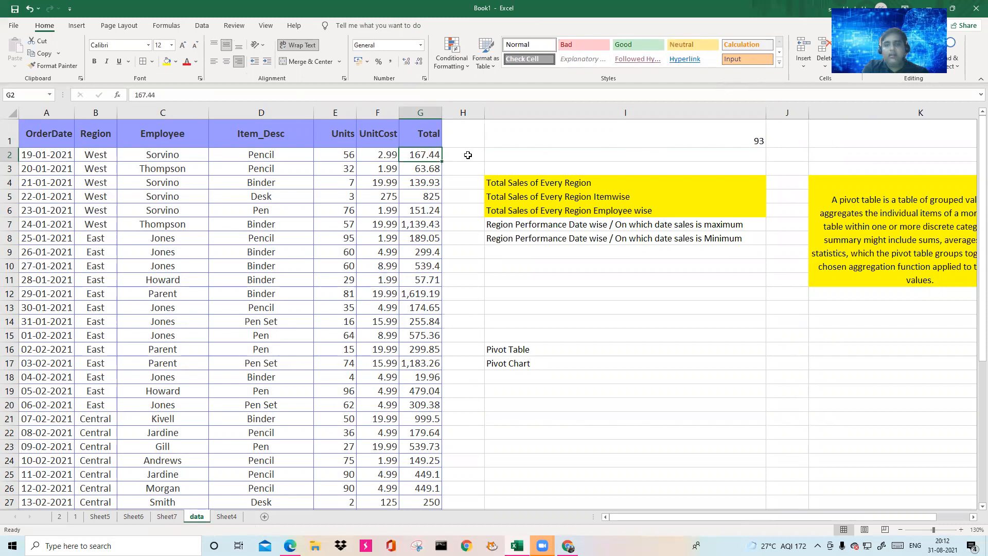
drag(529, 183, 534, 237)
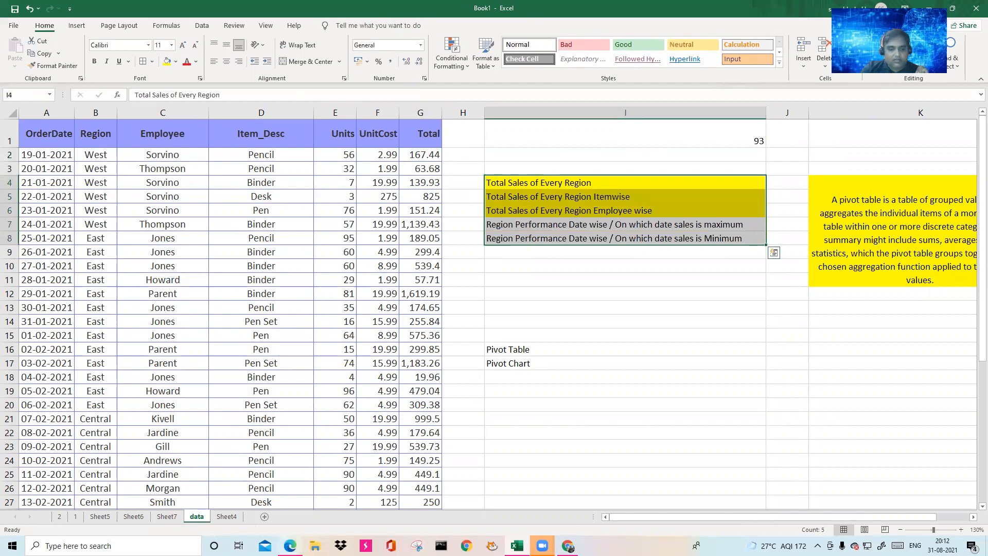
click(232, 518)
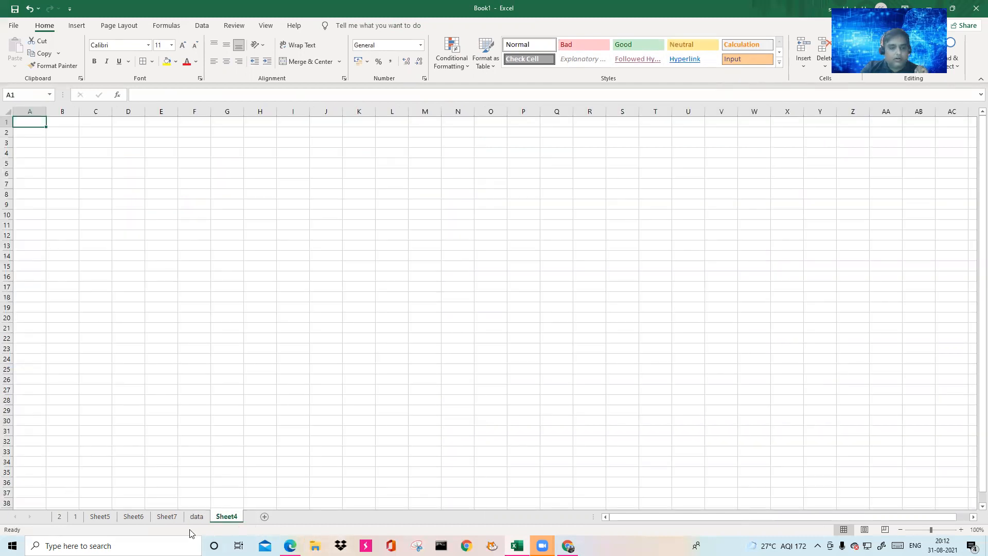
On Sheet6, replace OrderDate with Item_Desc on the pivot chart's axis and move Region from the filters to above Item_Desc.
click(131, 517)
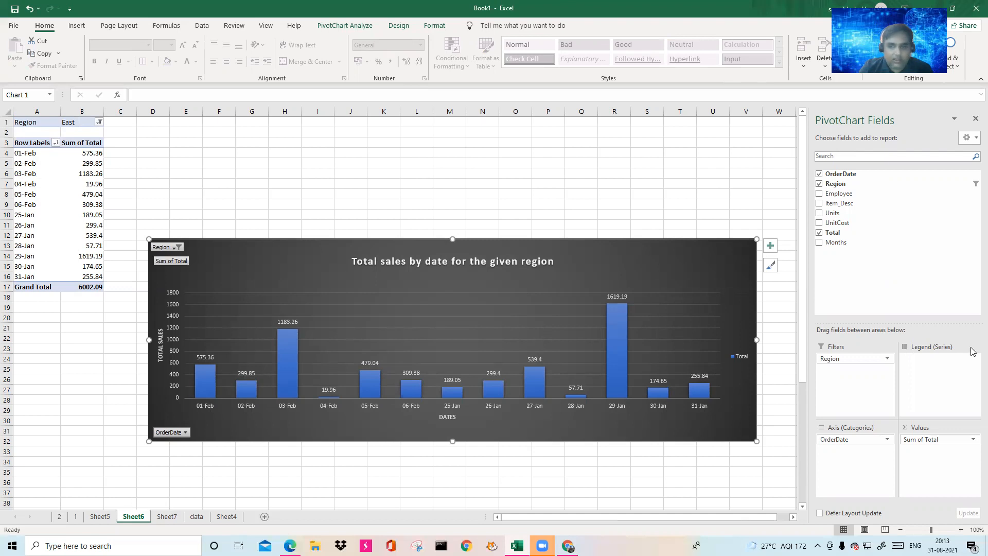
mouse_move(857, 442)
mouse_down()
mouse_move(852, 199)
mouse_move(856, 481)
mouse_up()
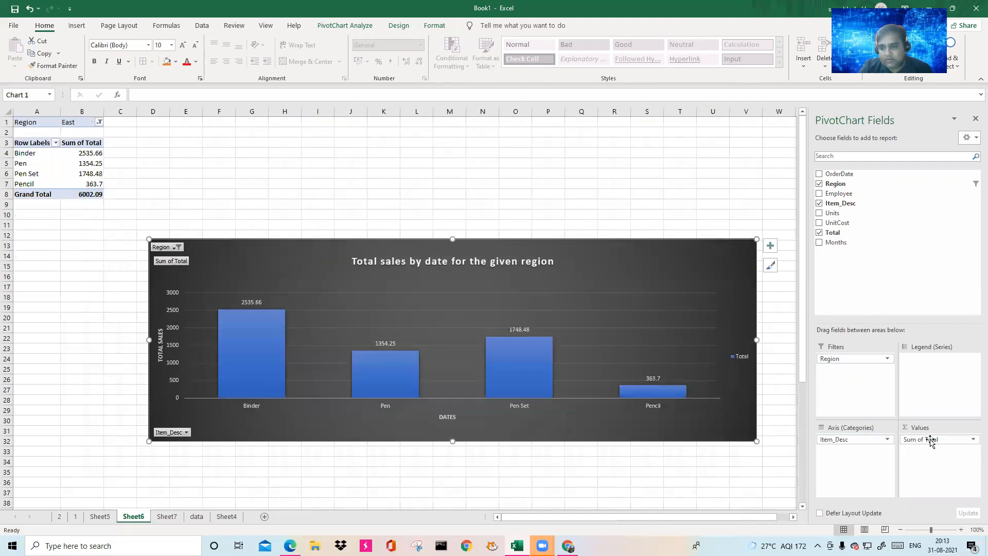
drag(859, 362, 844, 437)
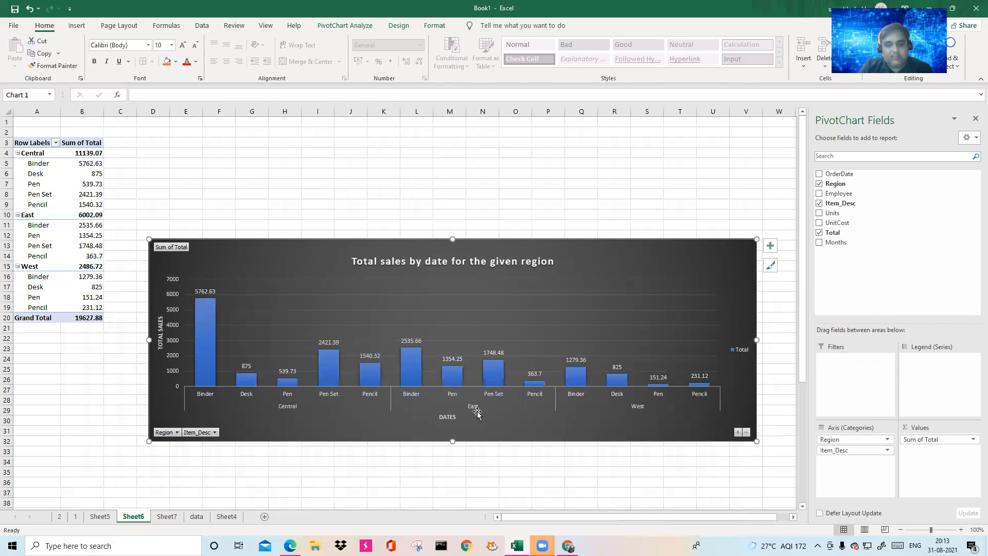
mouse_move(202, 317)
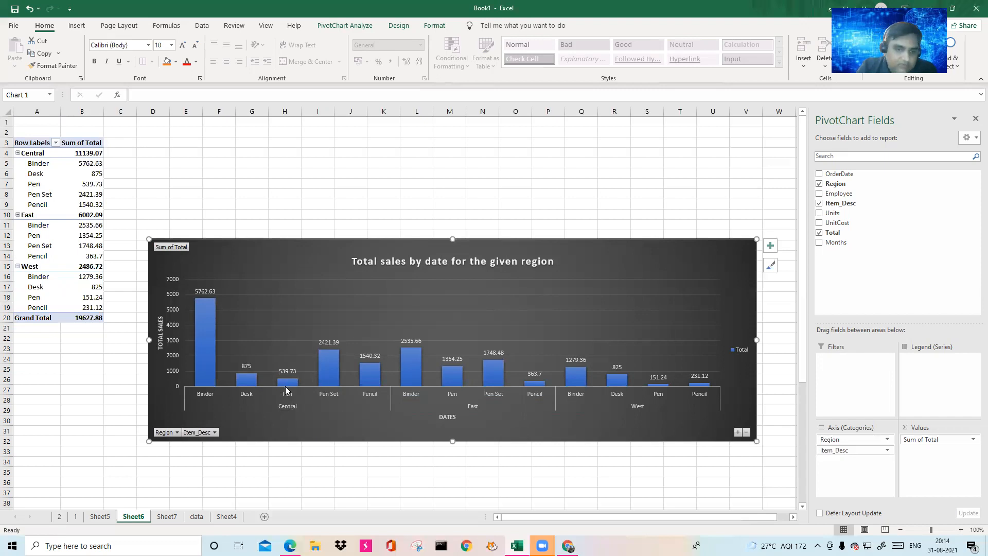
mouse_move(290, 386)
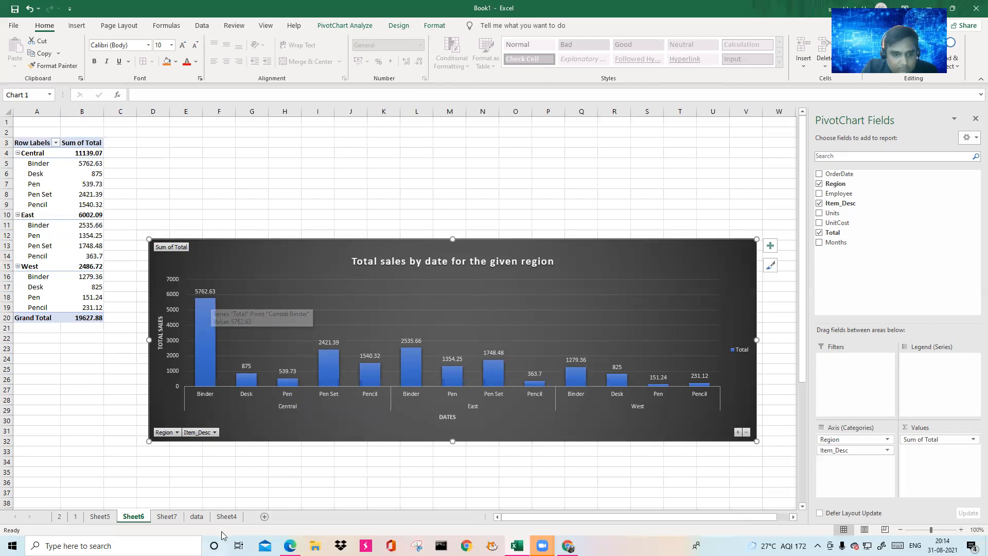
Check the pivot reports on Sheet7 and Sheet5, and delete the pivot chart on Sheet6.
click(169, 517)
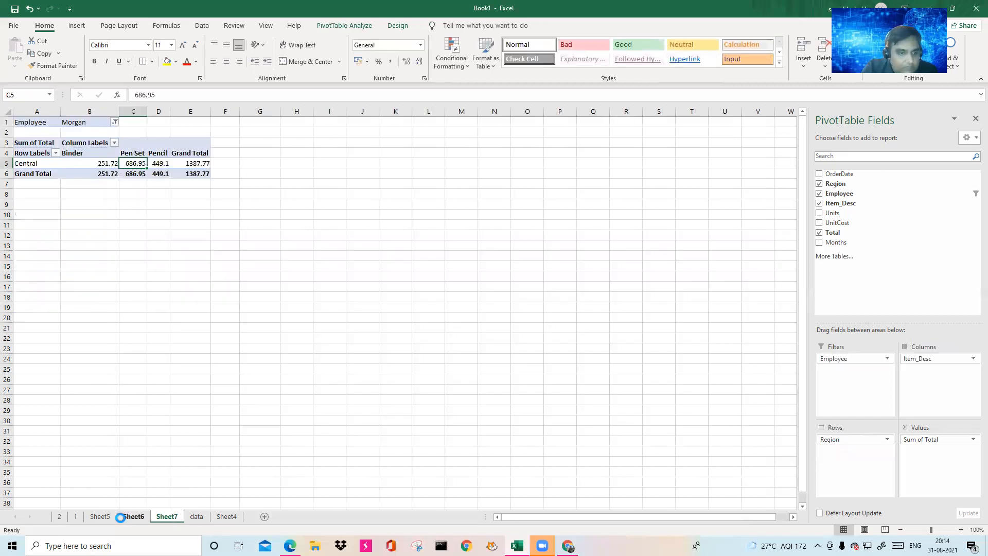
click(133, 516)
click(100, 516)
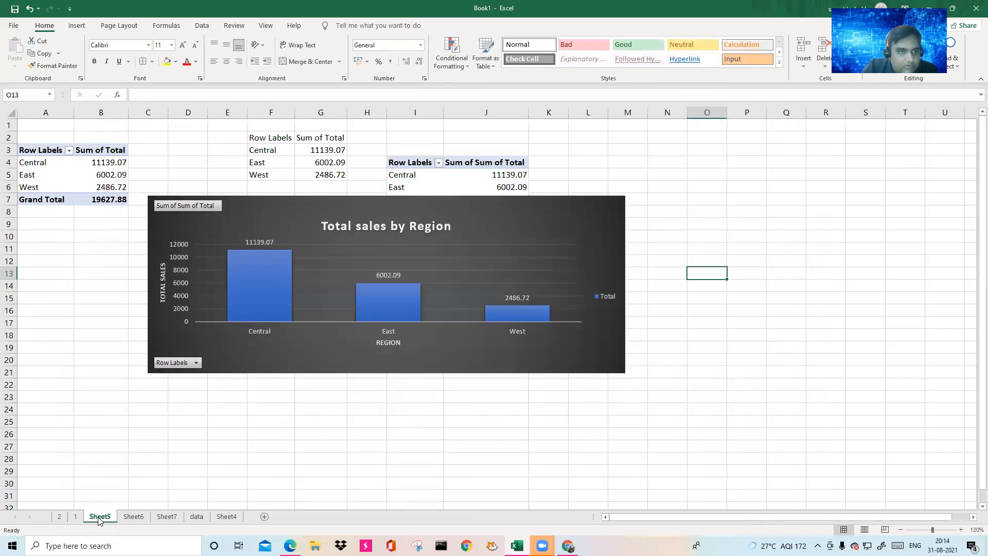
click(124, 519)
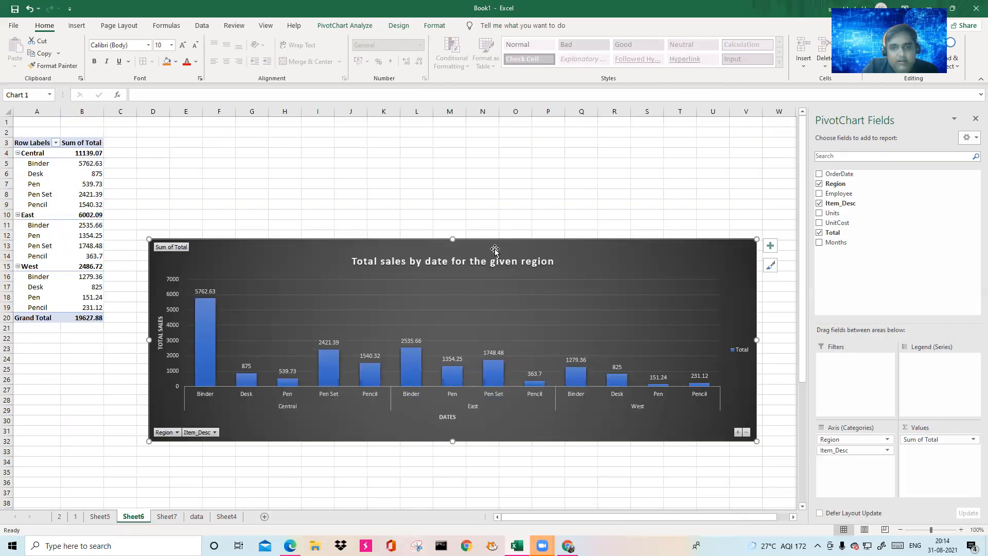
drag(494, 250, 691, 270)
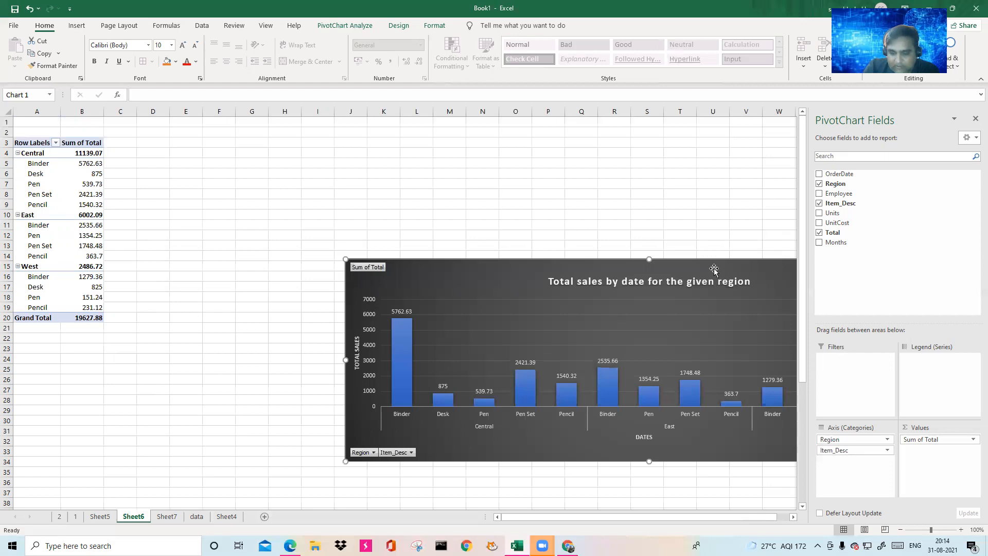
key(Delete)
Show the Sheet6 PivotTable in tabular form with all item labels repeated.
drag(37, 140, 79, 317)
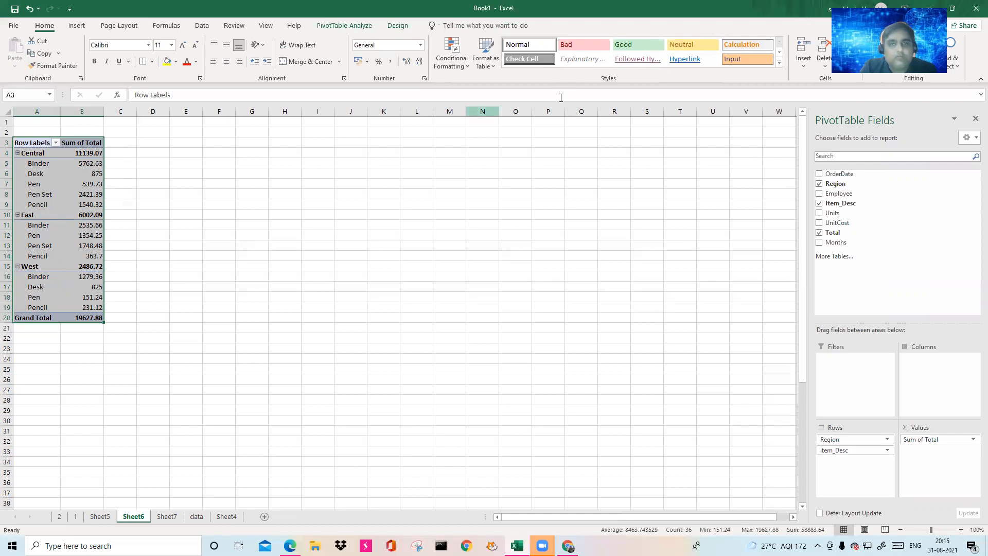
click(364, 26)
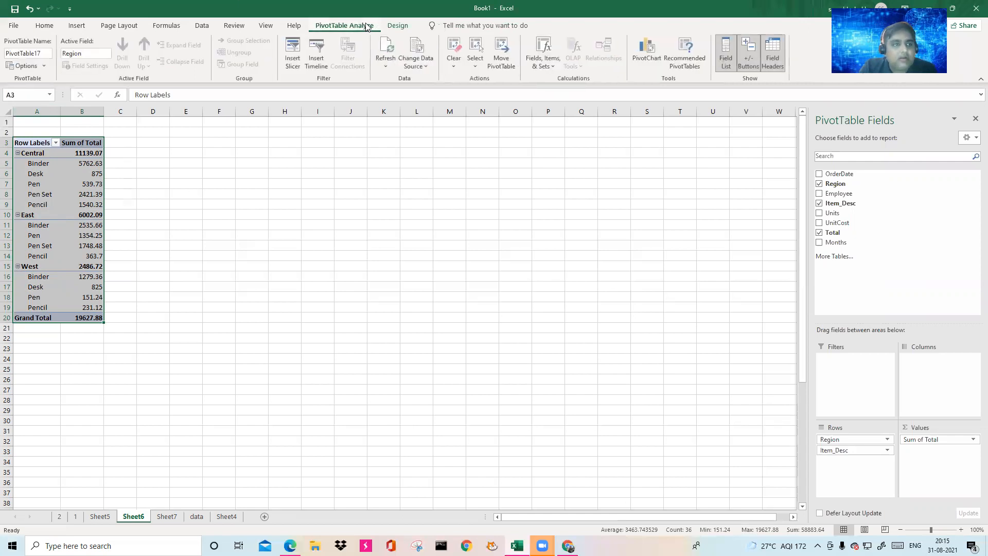
click(397, 26)
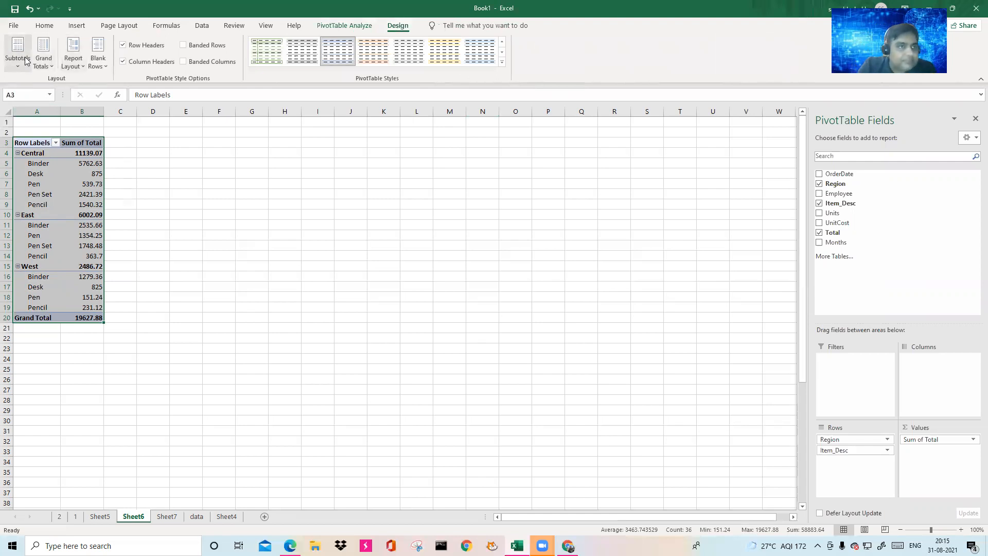
click(80, 65)
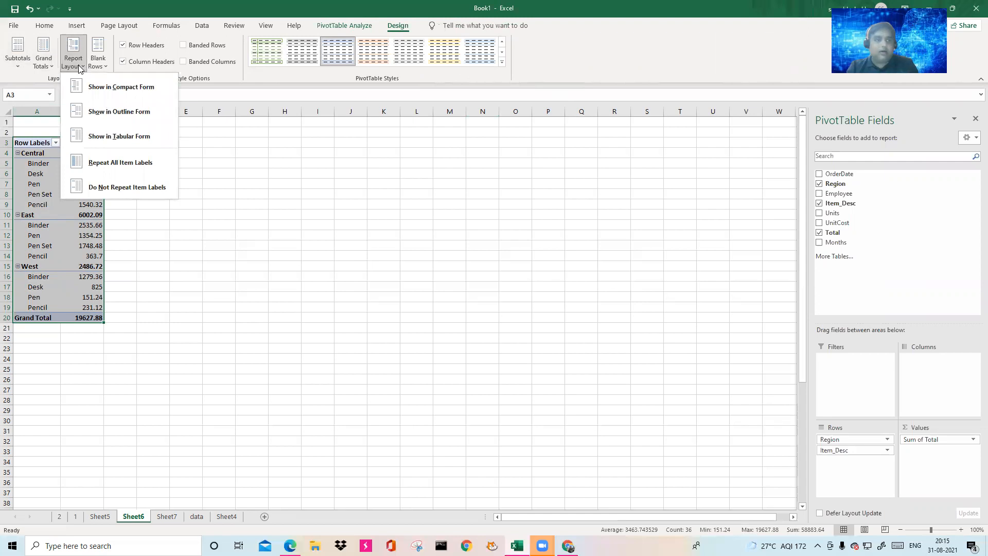
click(129, 141)
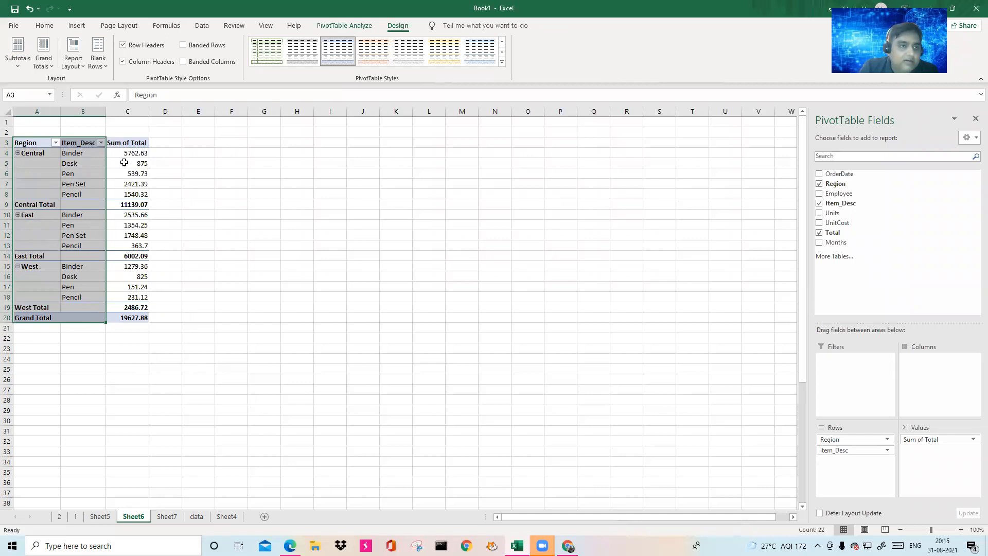
click(78, 62)
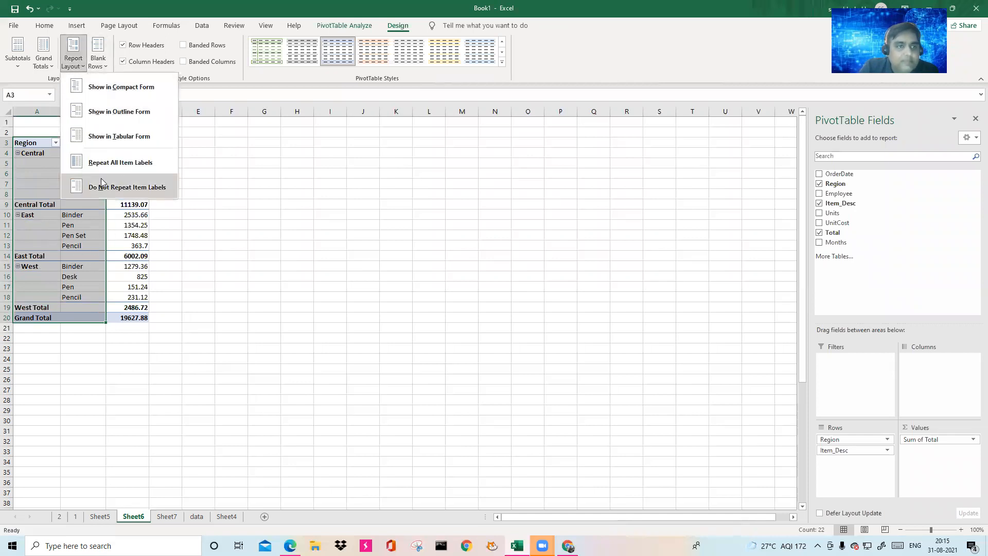
click(121, 165)
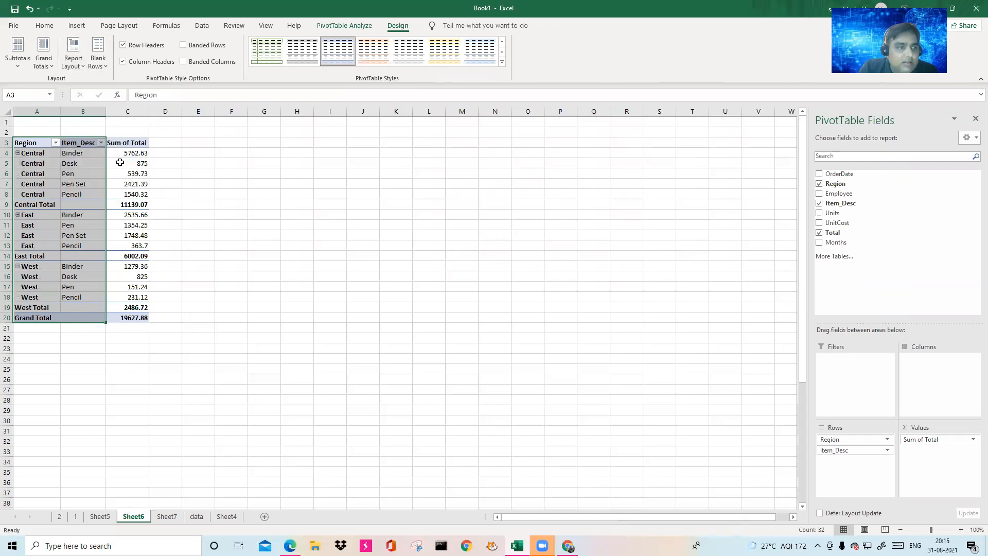
Examine the repeated Central region labels and their item descriptions in the tabular PivotTable.
drag(33, 144, 127, 315)
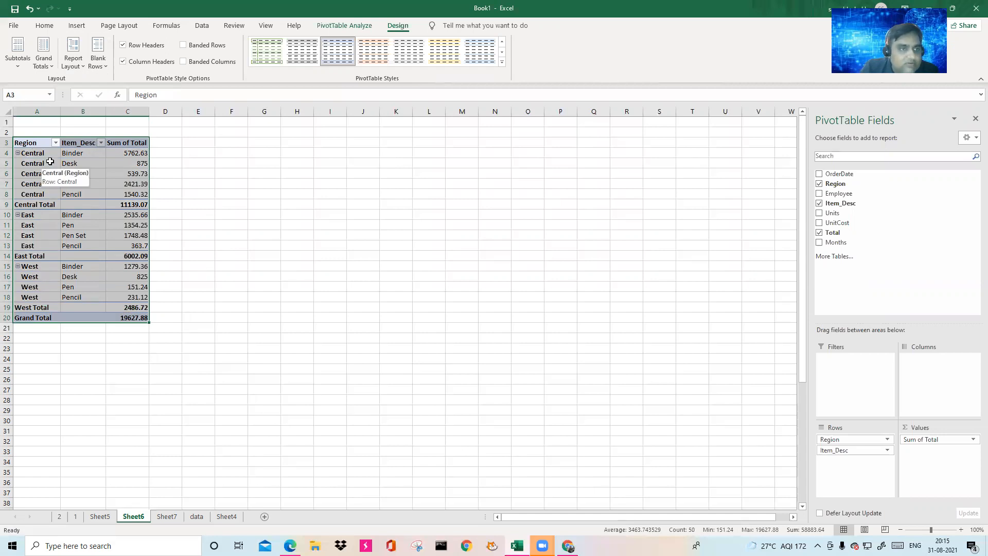
click(46, 152)
click(47, 164)
click(46, 174)
click(45, 184)
click(44, 193)
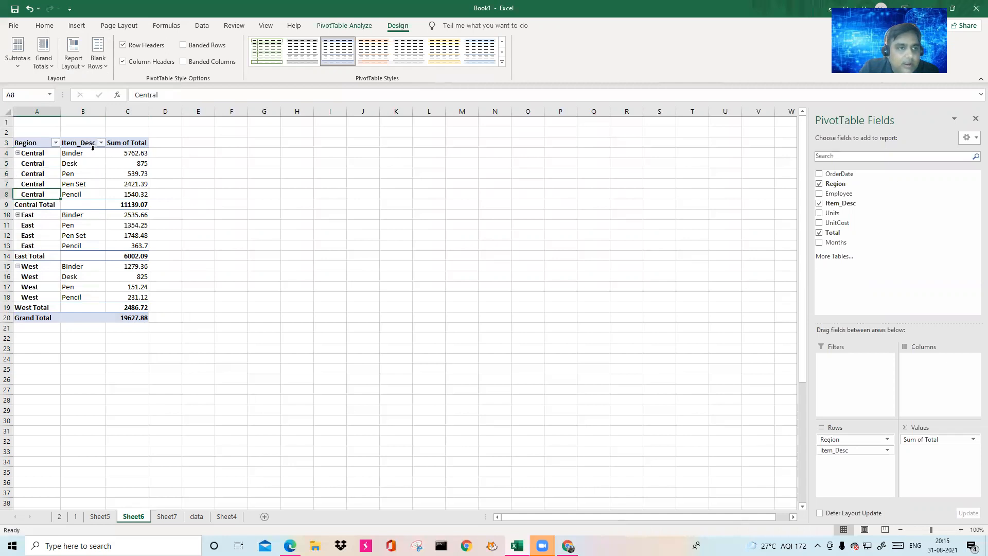
click(91, 149)
click(84, 185)
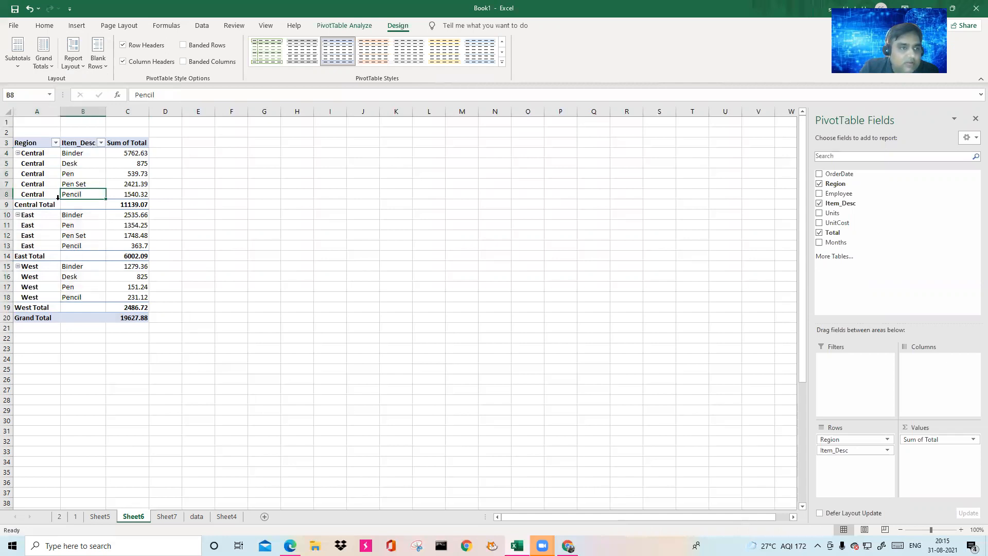
Filter the PivotTable's Region field to show only Central.
drag(31, 153, 140, 309)
click(55, 142)
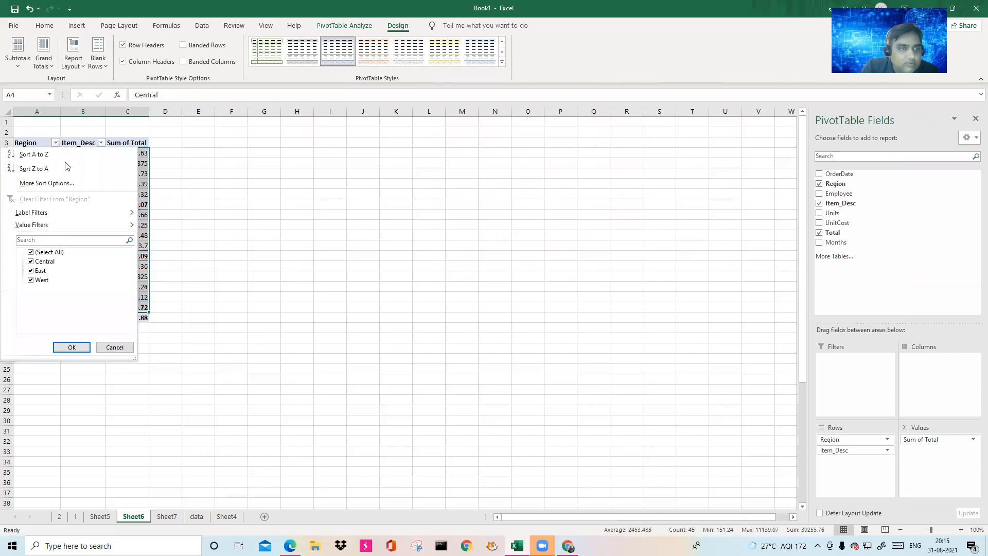
click(31, 252)
click(31, 261)
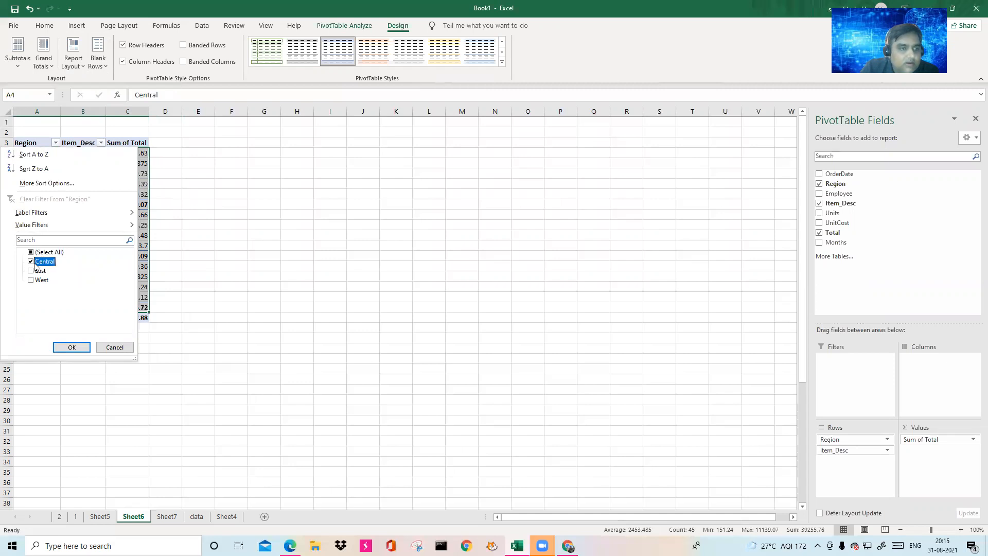
click(72, 346)
click(422, 307)
Select the filtered PivotTable and view the available report layout options without changing the layout.
drag(31, 143, 134, 215)
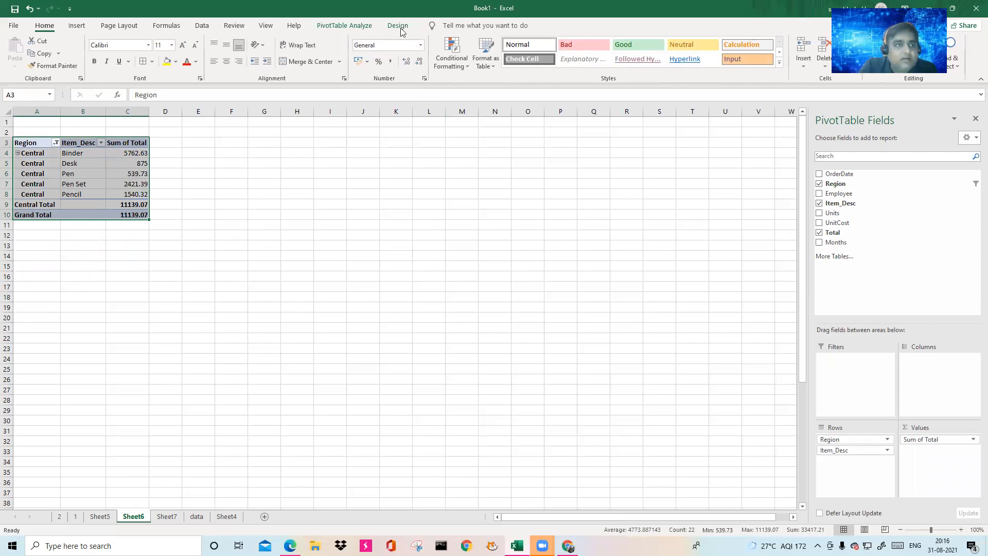
click(393, 244)
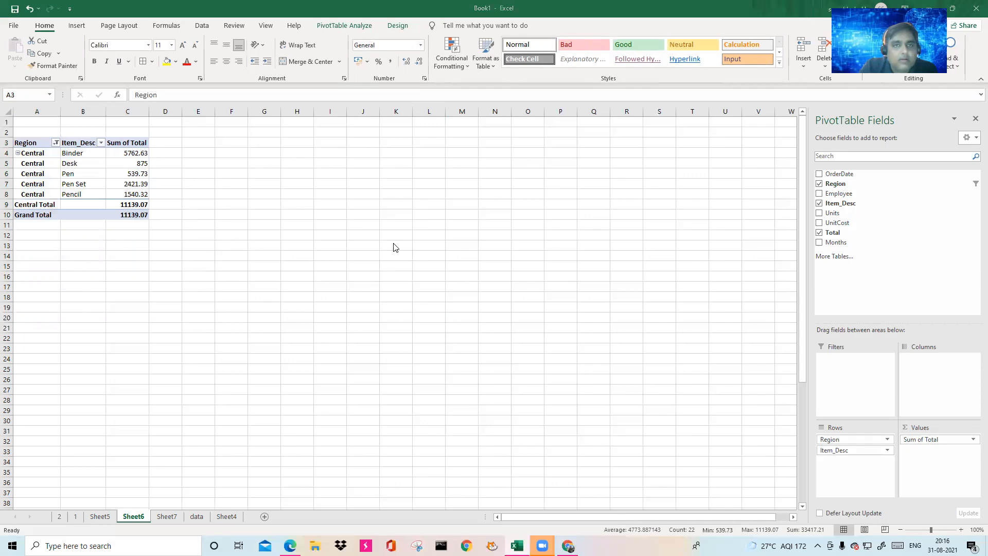
click(397, 25)
click(83, 67)
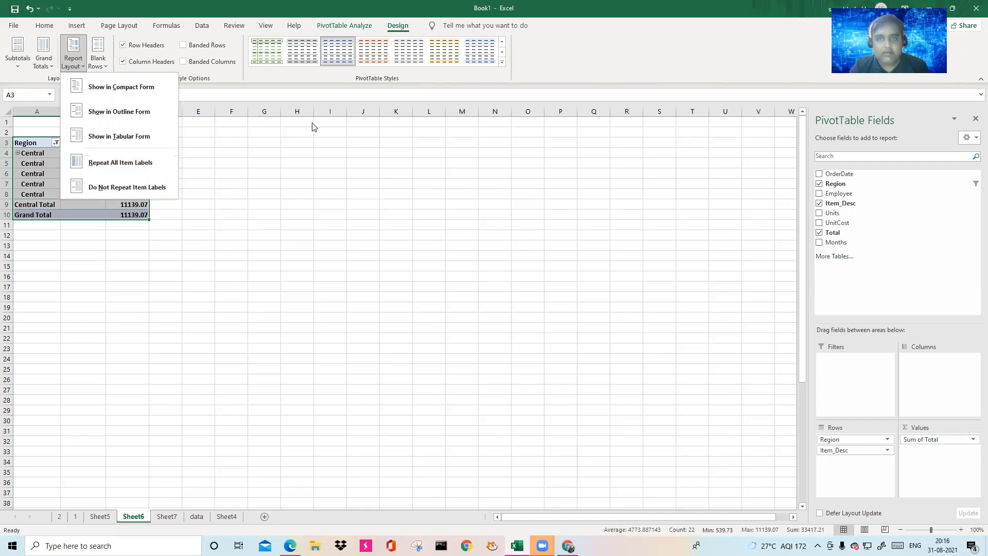
click(738, 58)
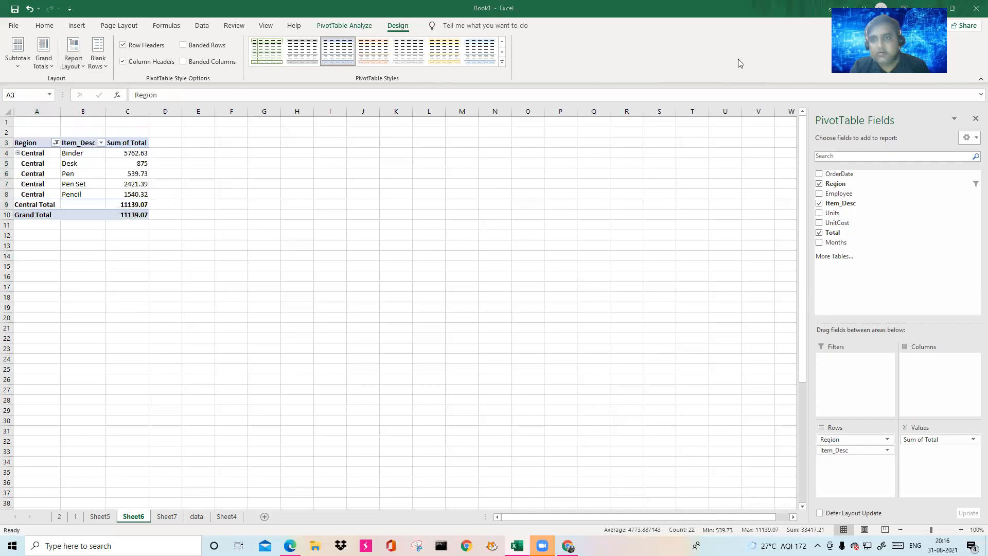